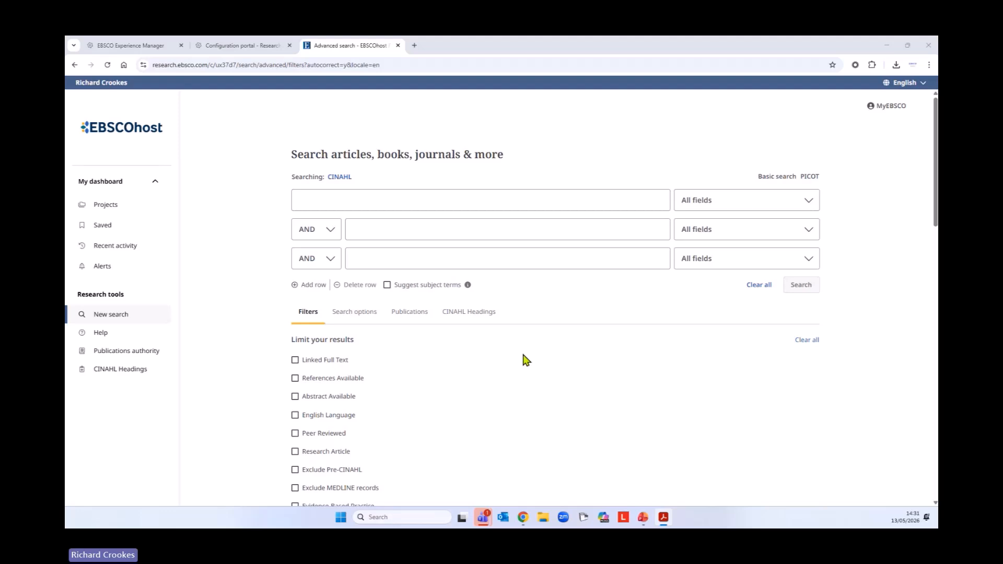
Run a CINAHL search for adult* OR "grown up" limited to the Title or Abstract - XB field.
left_click(811, 206)
left_click(694, 297)
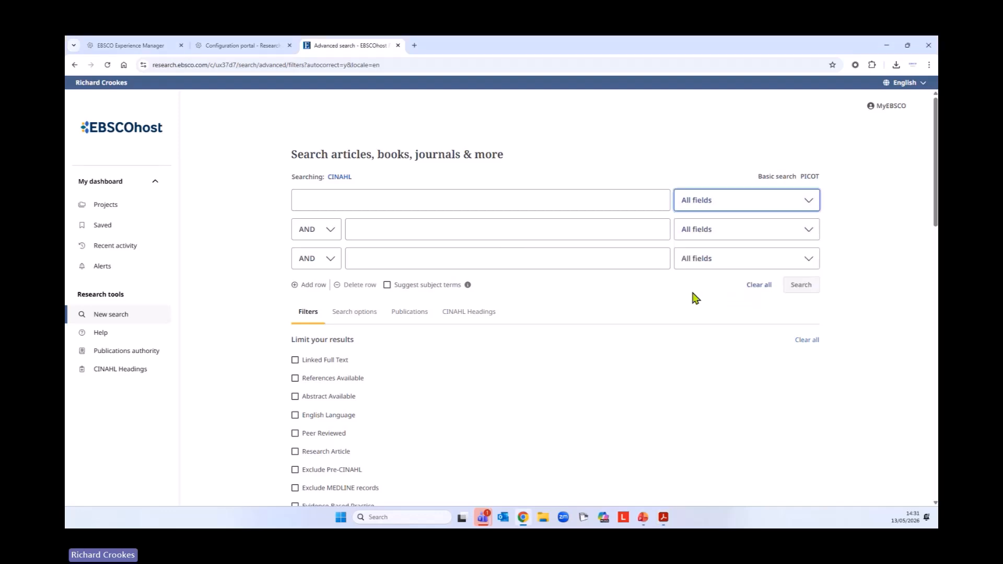
key("shift+Tab")
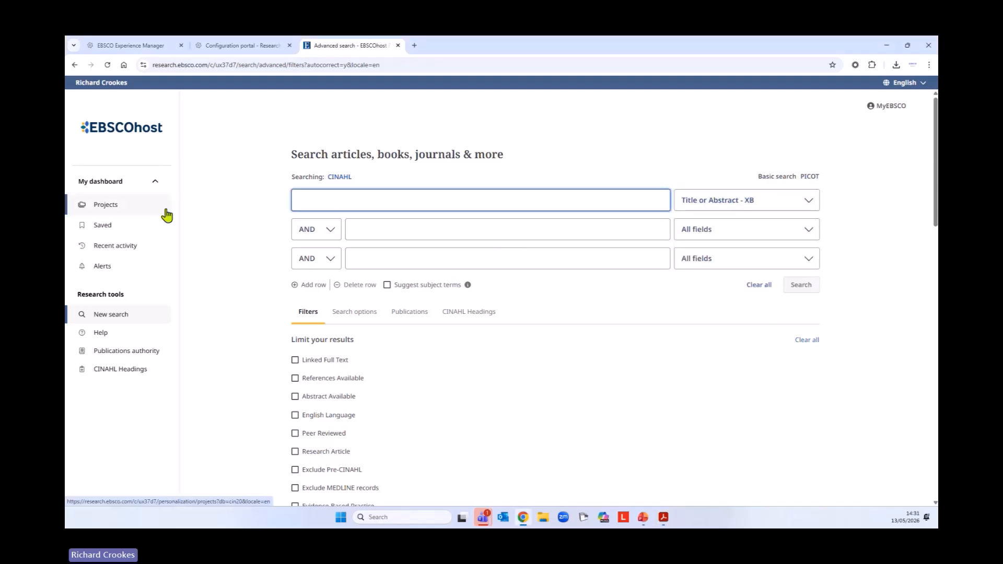
type("adult* OR \"g")
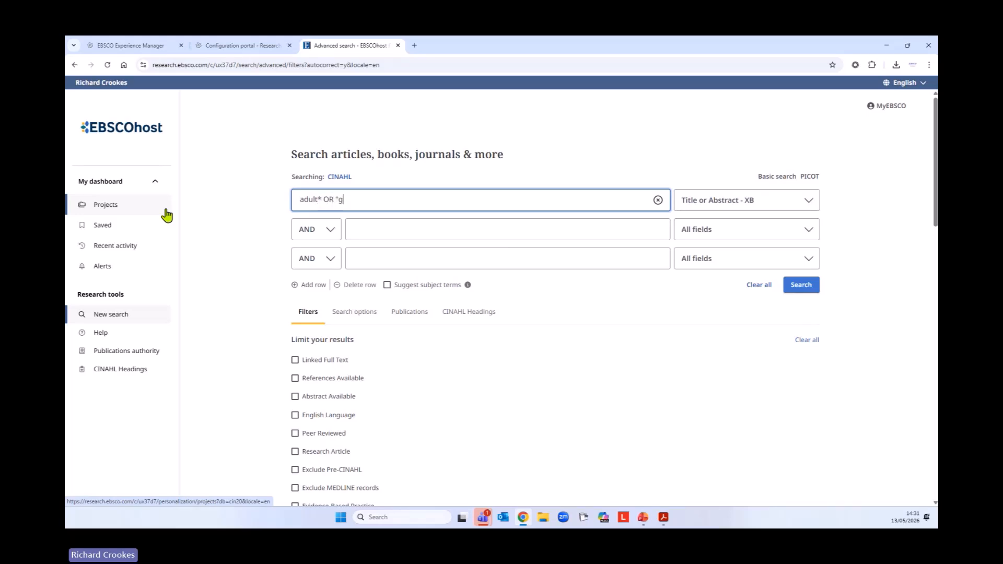
type("rown up\"")
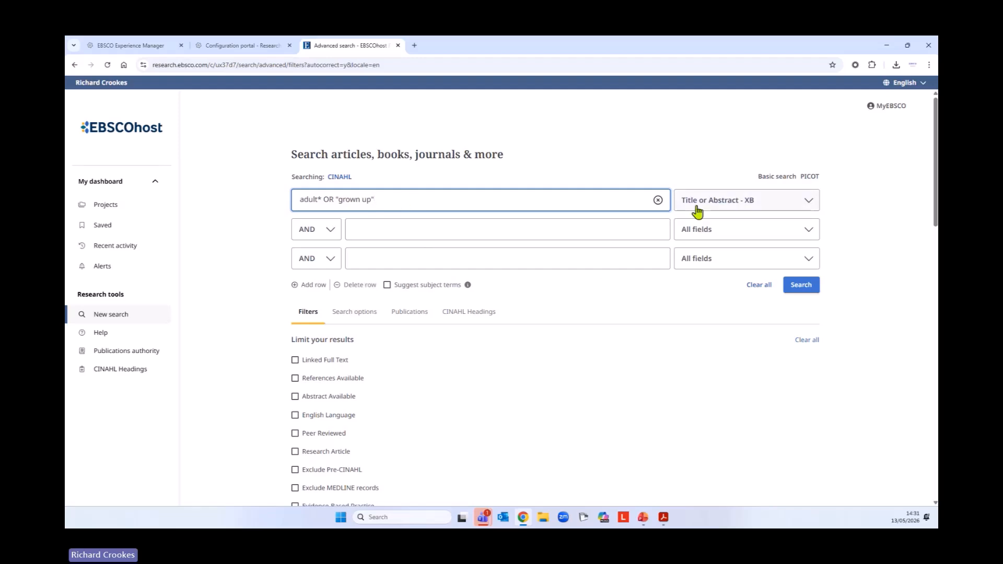
left_click(797, 290)
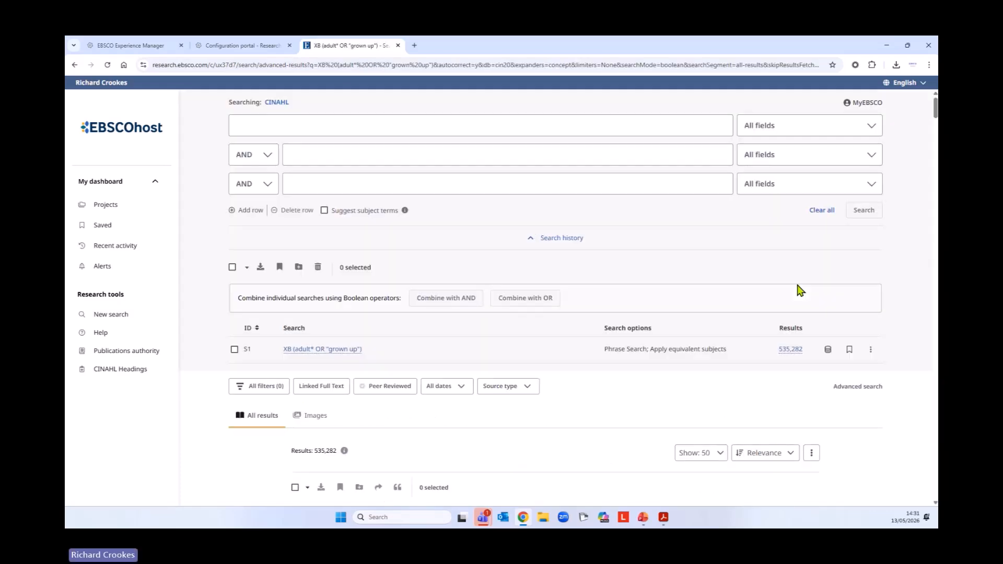
Review the S1 entry in the search history, checking its search options, results and searched databases.
scroll(810, 336, "down", 2)
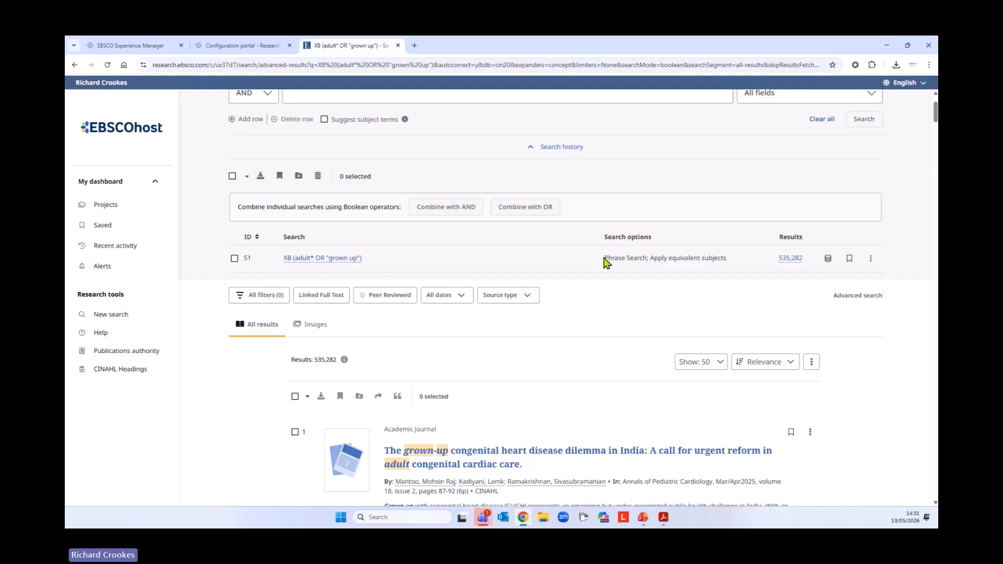
left_click_drag(604, 258, 645, 258)
left_click(608, 265)
left_click_drag(602, 262, 651, 263)
left_click_drag(605, 258, 724, 260)
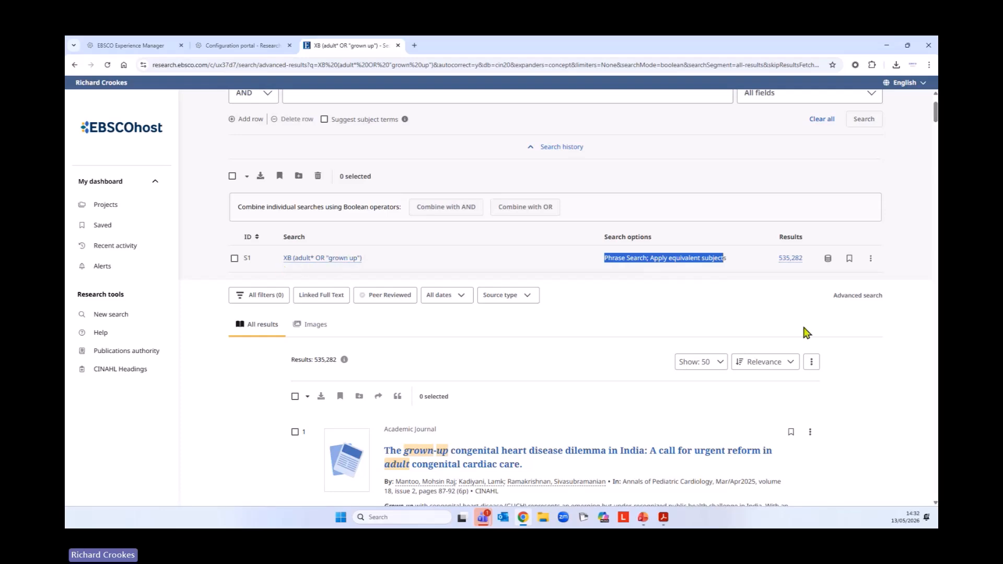
left_click(789, 286)
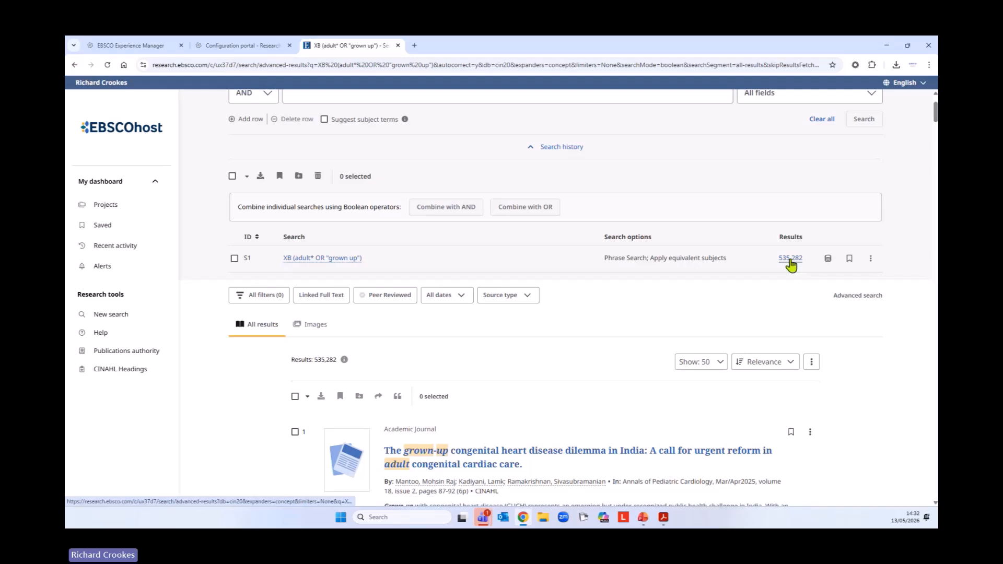
scroll(452, 400, "down", 5)
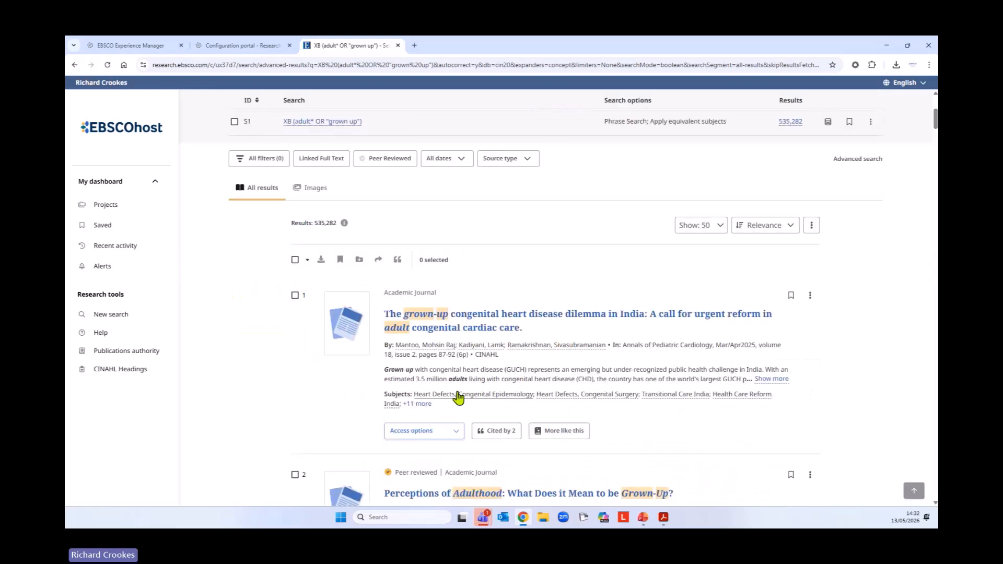
scroll(457, 399, "up", 6)
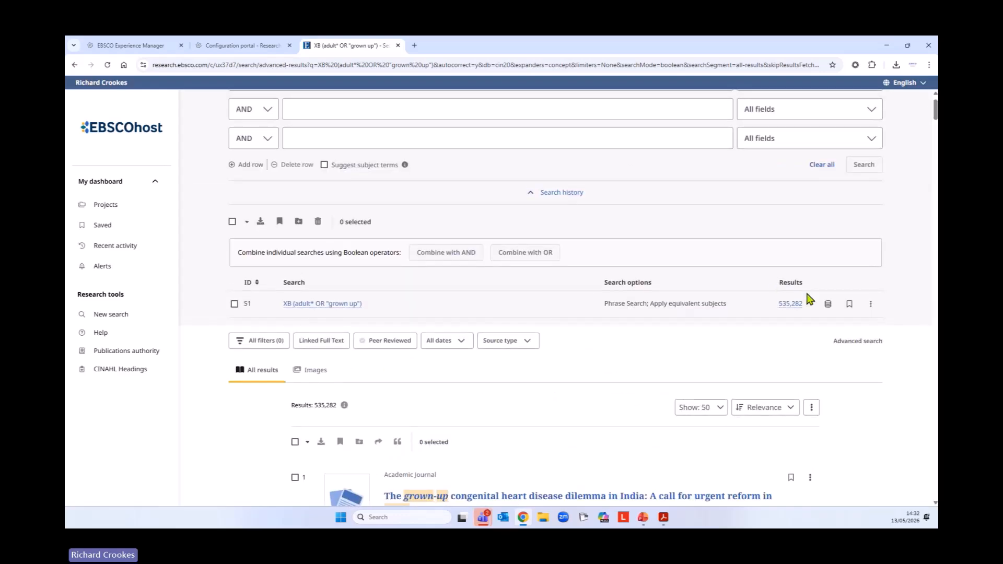
left_click(826, 305)
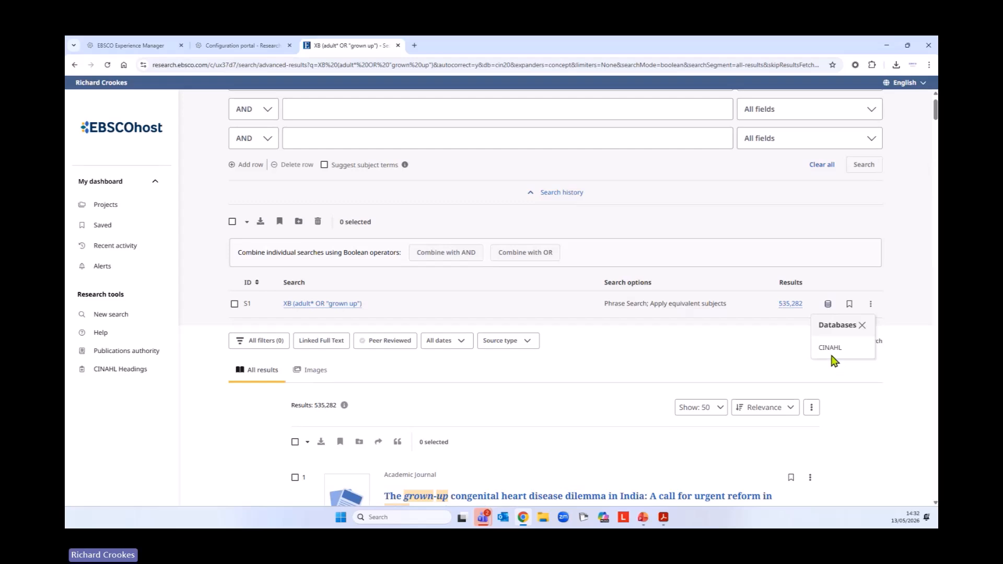
left_click(770, 357)
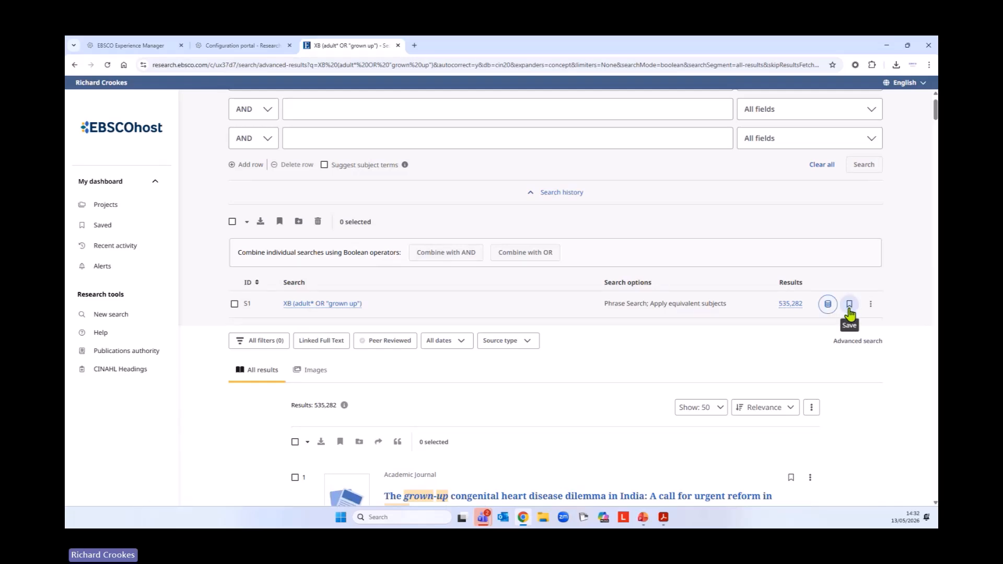
Edit search S1 to read adult* OR "grown up" OR aged, update it and return to the results page.
left_click(871, 305)
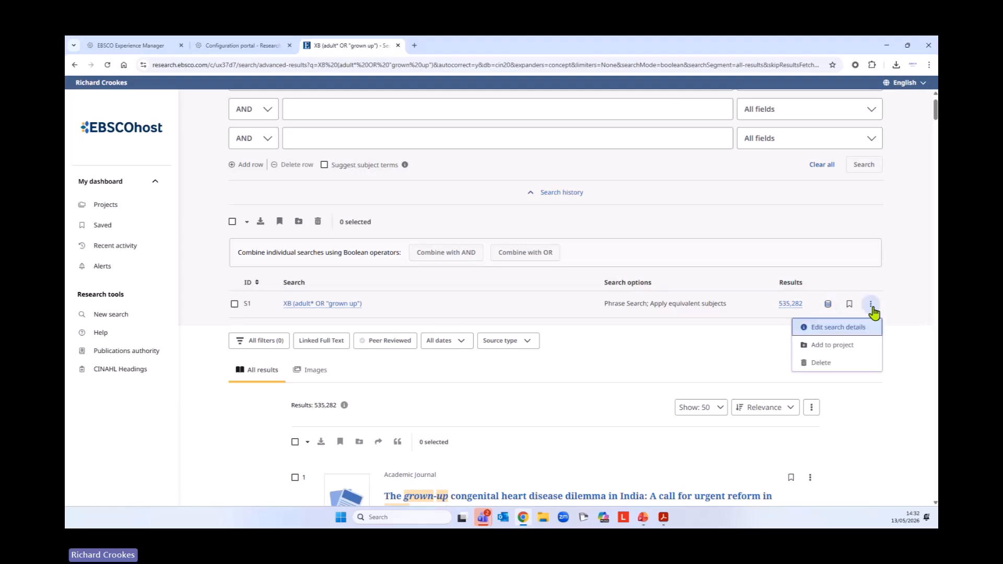
left_click(835, 329)
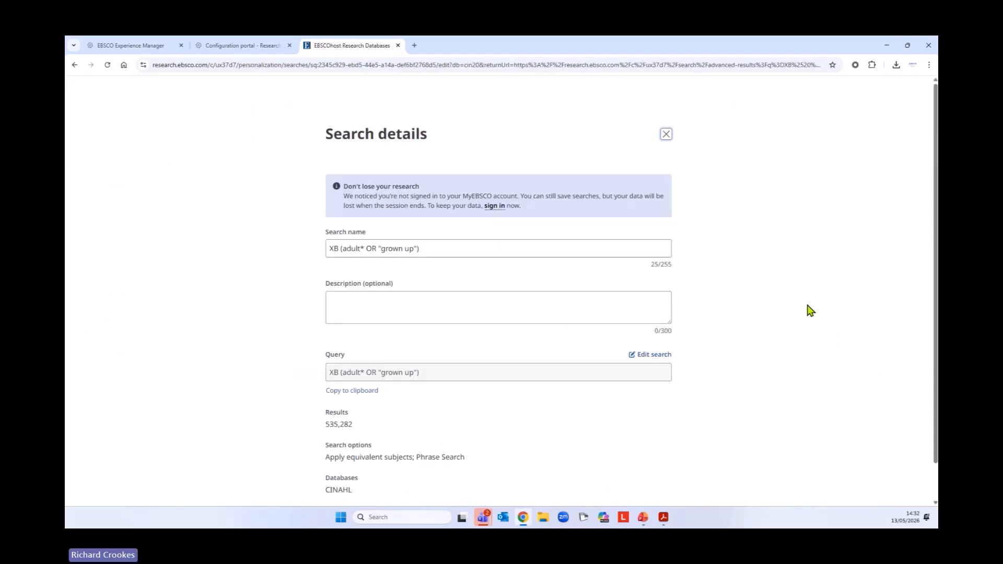
left_click(651, 359)
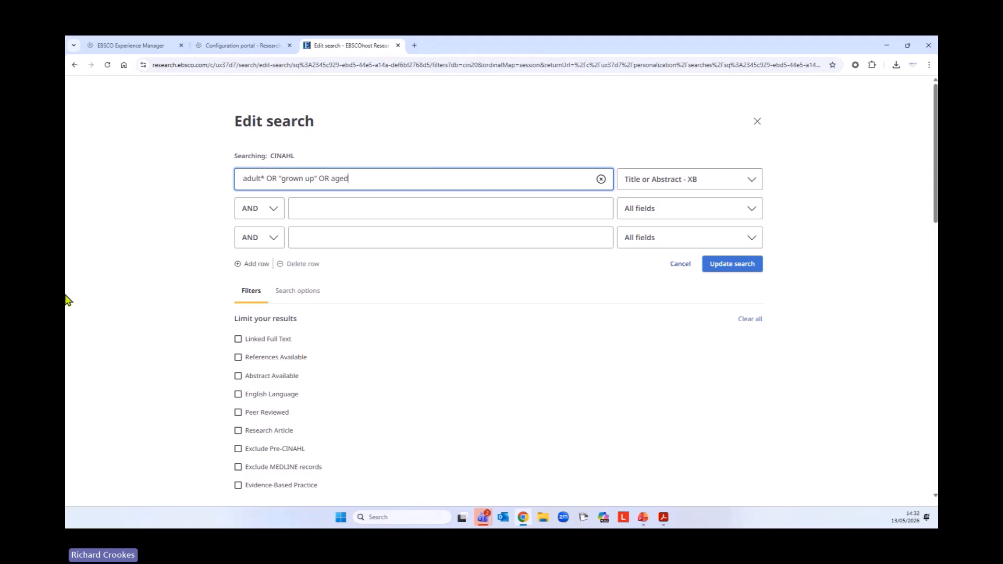
left_click(734, 267)
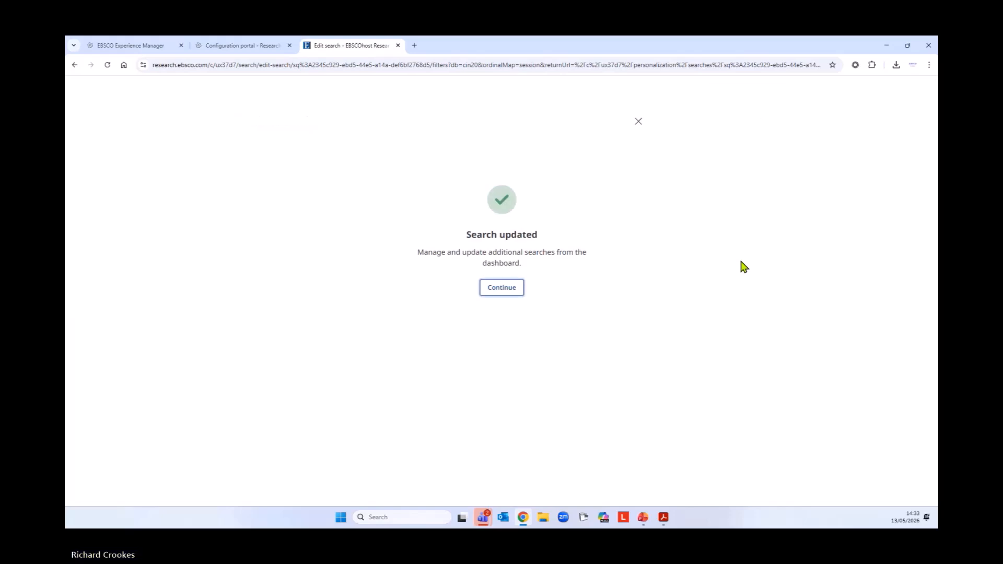
left_click(504, 291)
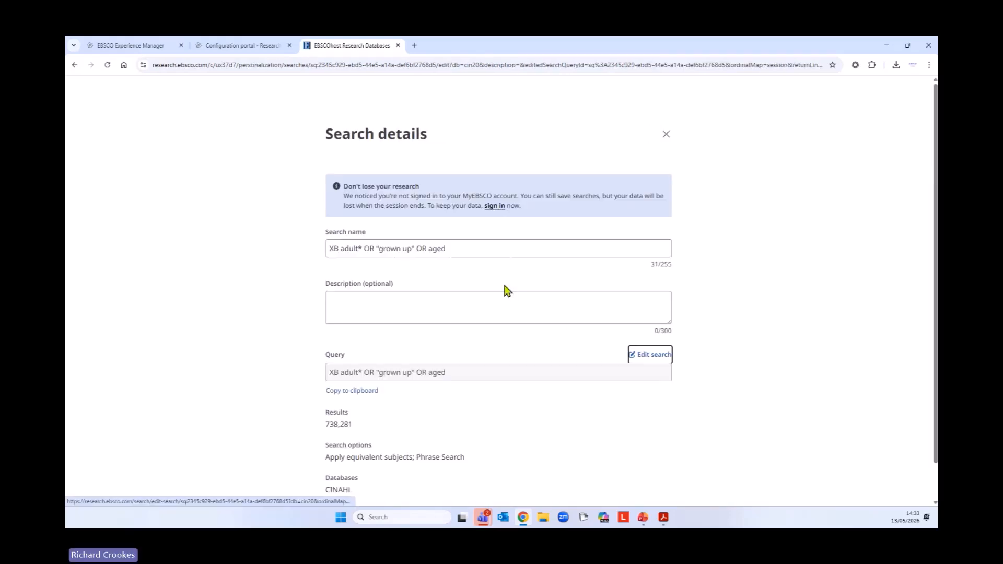
left_click(666, 134)
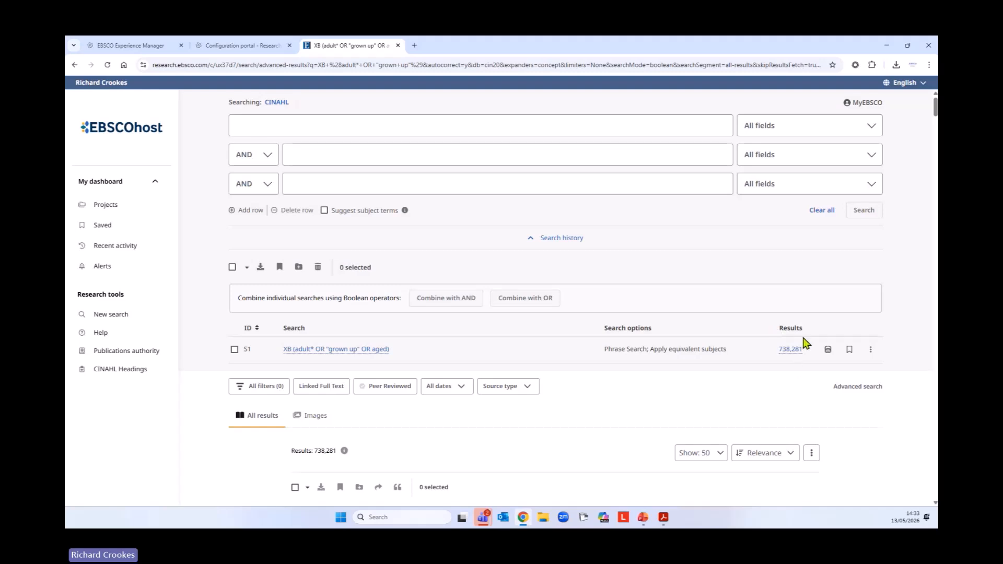
Start a new search for adult OR aged with Suggest subject terms enabled and request the suggested CINAHL headings.
left_click(117, 317)
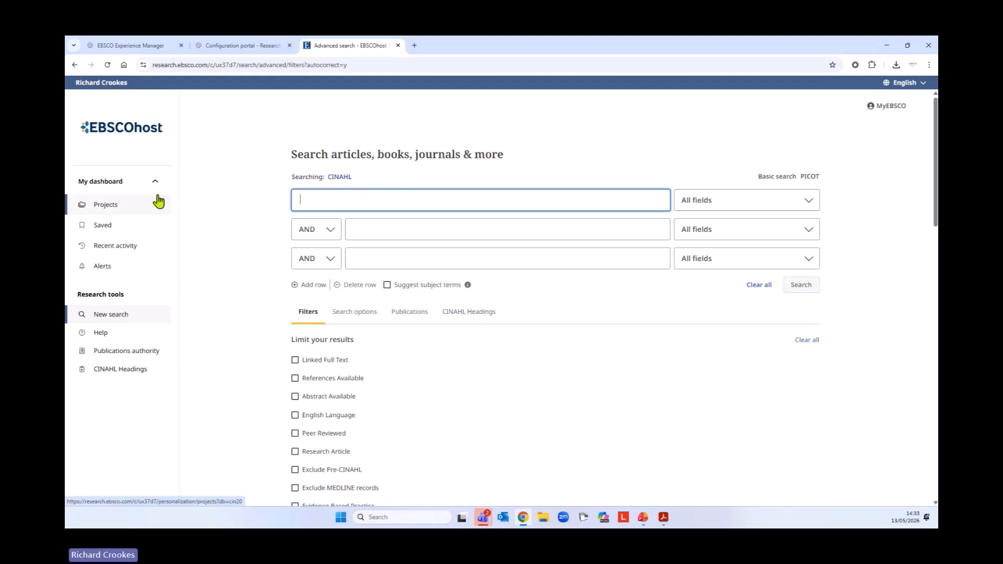
type("ad")
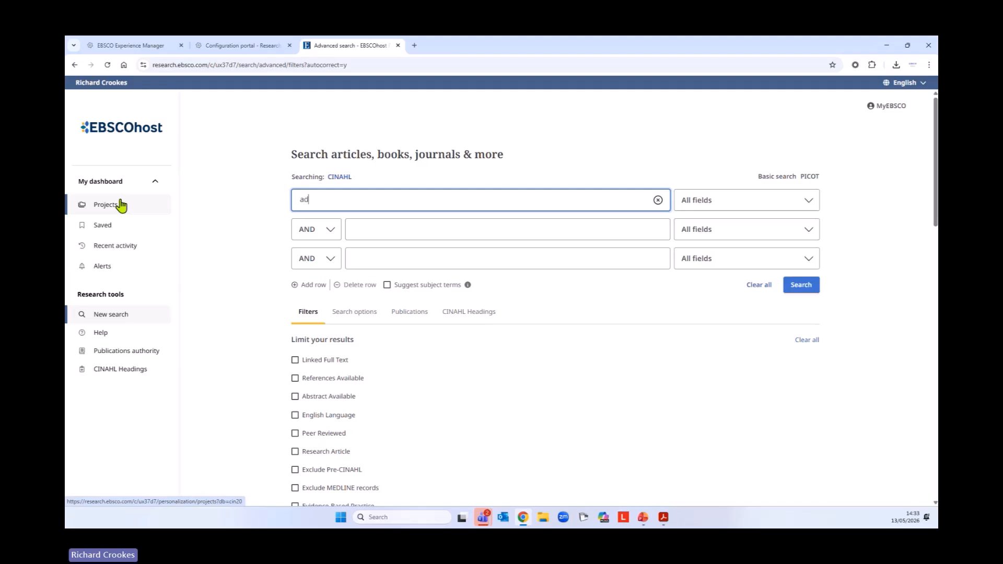
type("ult")
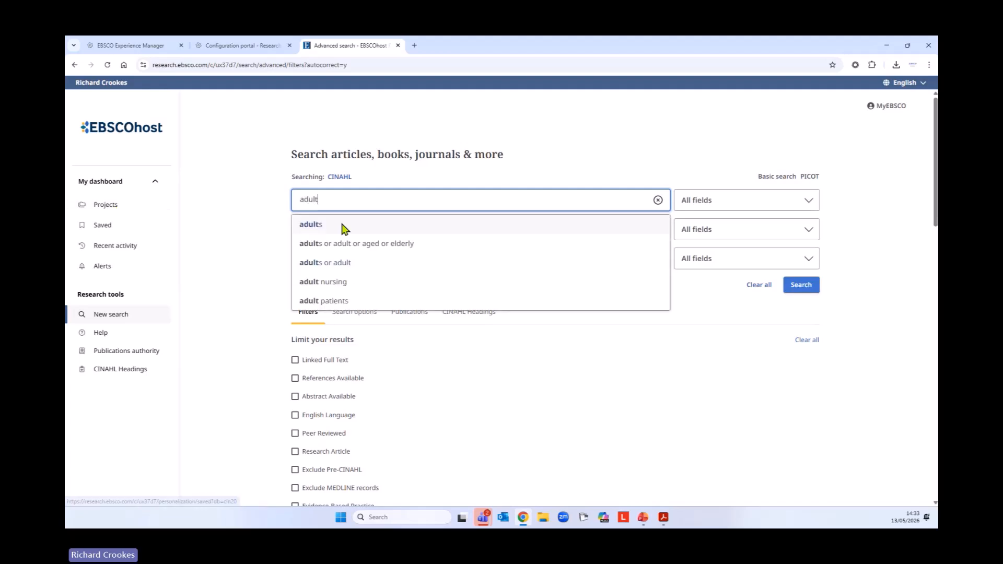
type(" R")
key("BackSpace")
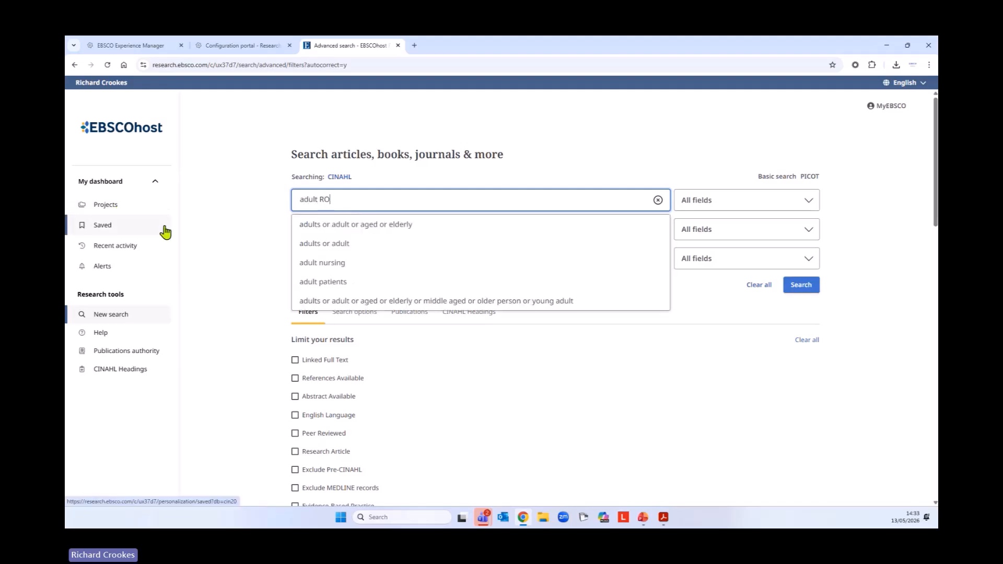
type("OR")
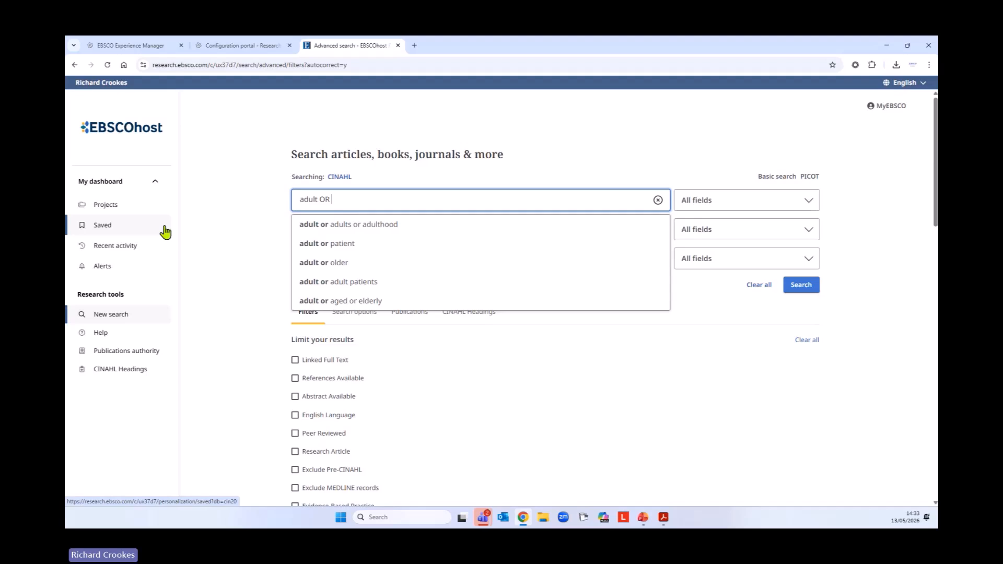
type(" aged")
left_click(166, 280)
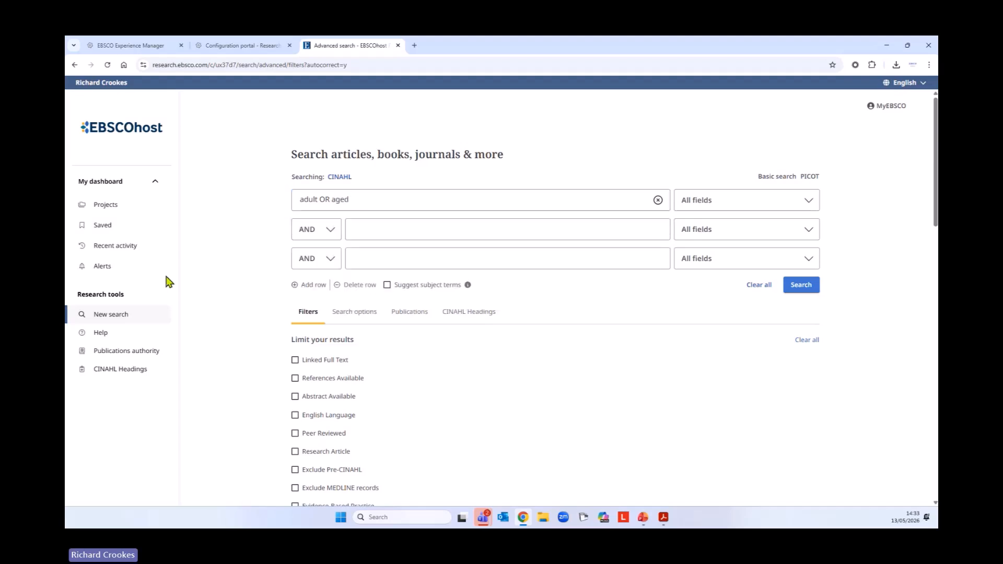
left_click(387, 286)
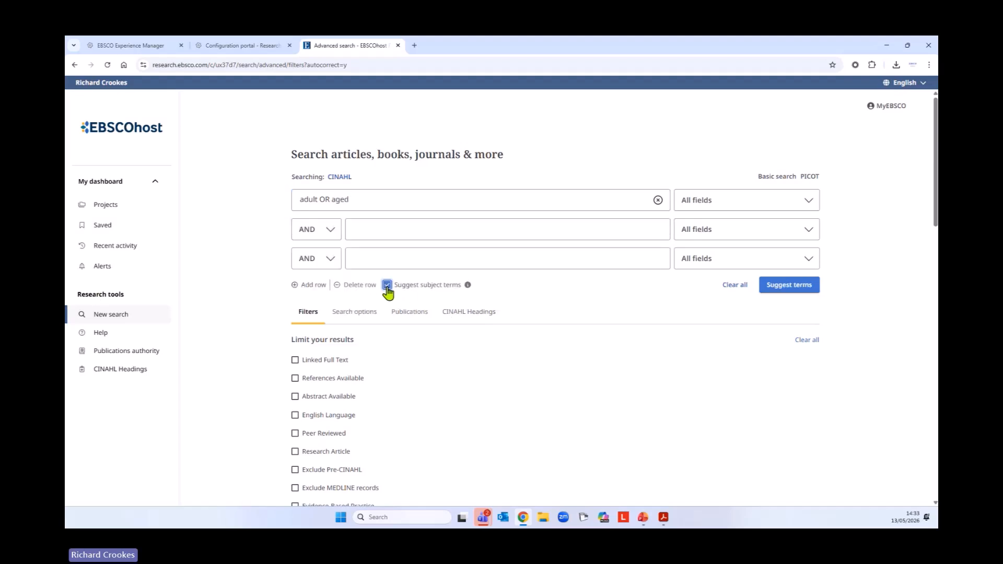
left_click(795, 287)
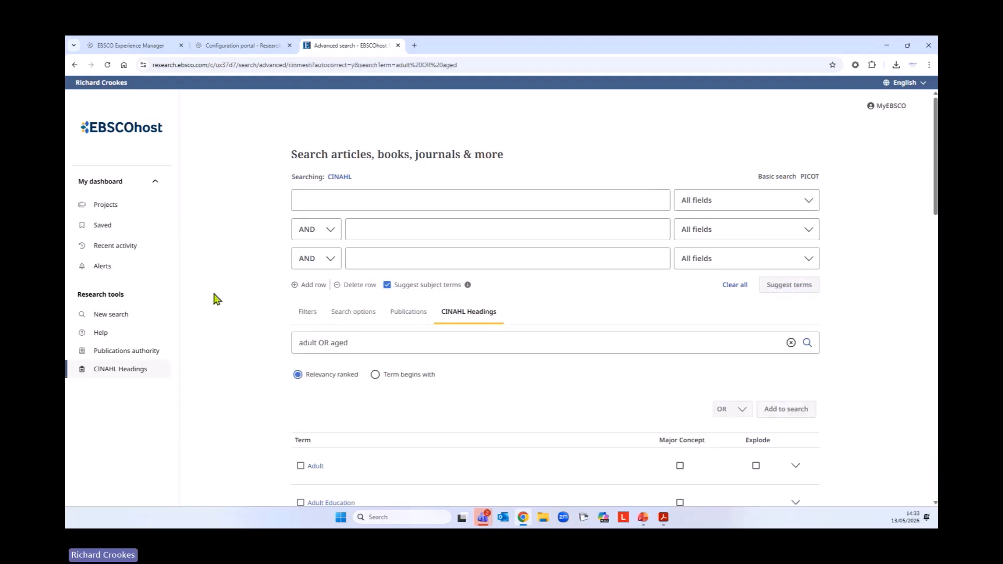
Select the Adult term in the suggested CINAHL headings and collapse its subheadings.
scroll(230, 318, "down", 3)
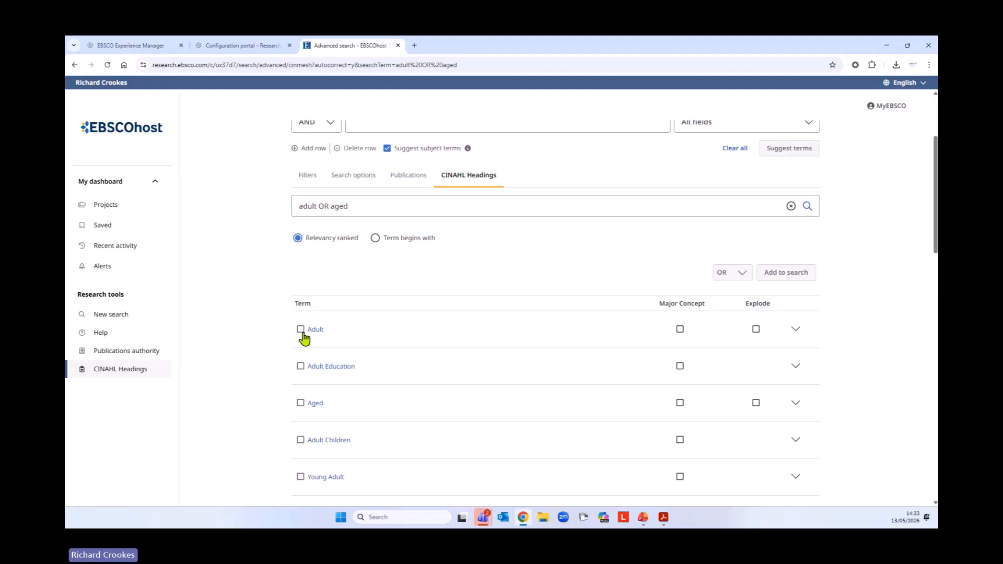
left_click(302, 331)
scroll(275, 337, "down", 3)
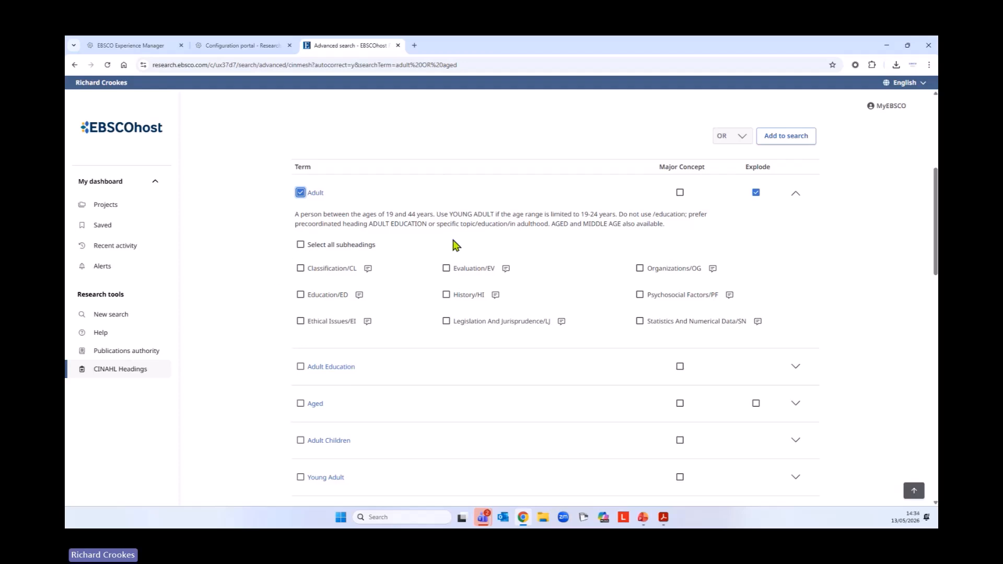
left_click(795, 193)
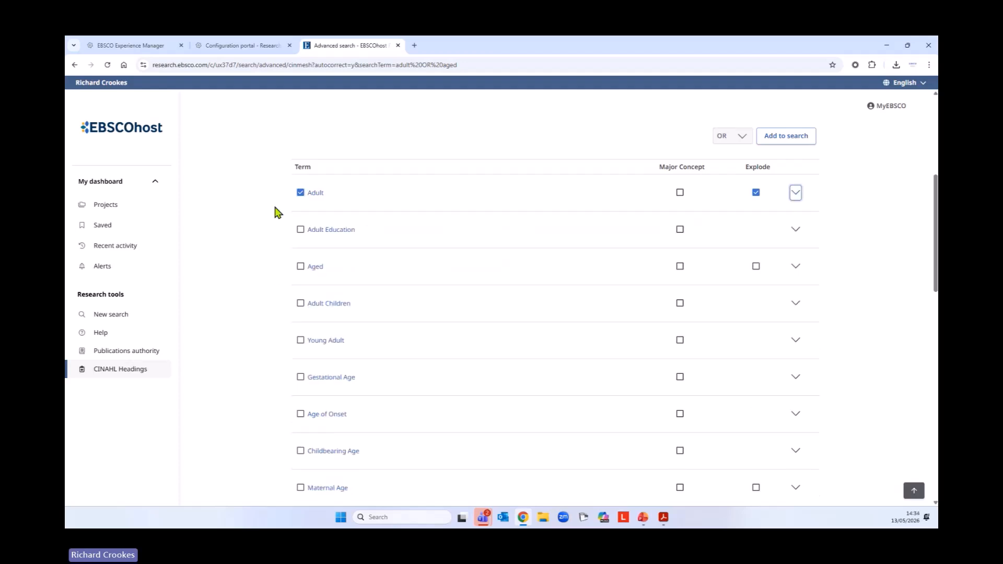
Open the Adult heading's details and examine its scope note, related headings and tree view.
left_click(319, 194)
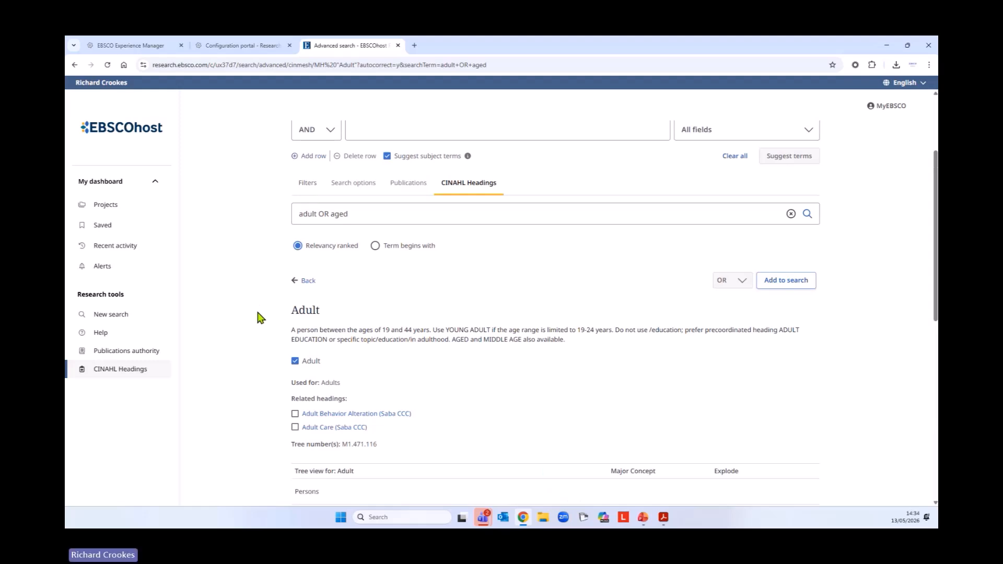
scroll(260, 317, "down", 1)
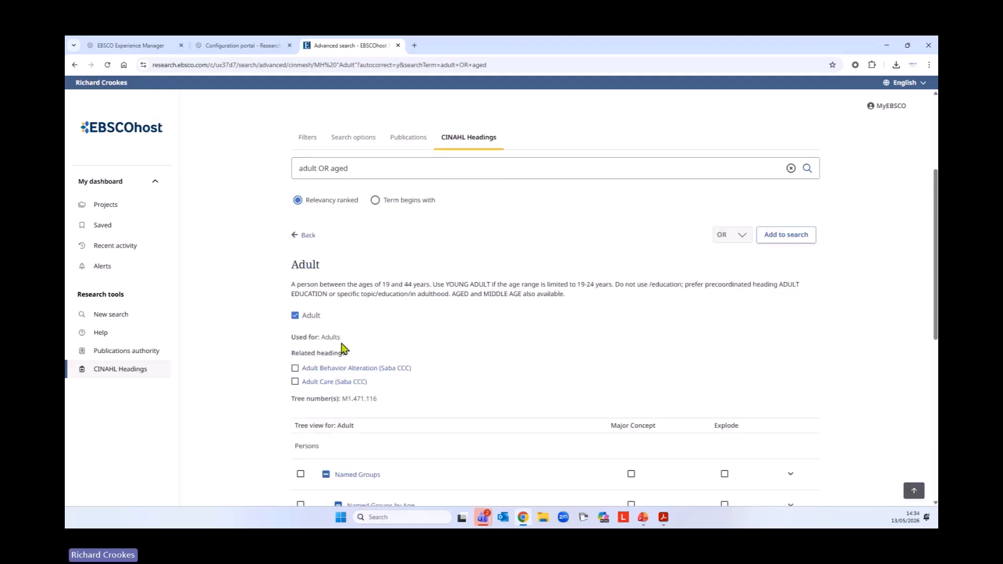
left_click_drag(292, 285, 433, 287)
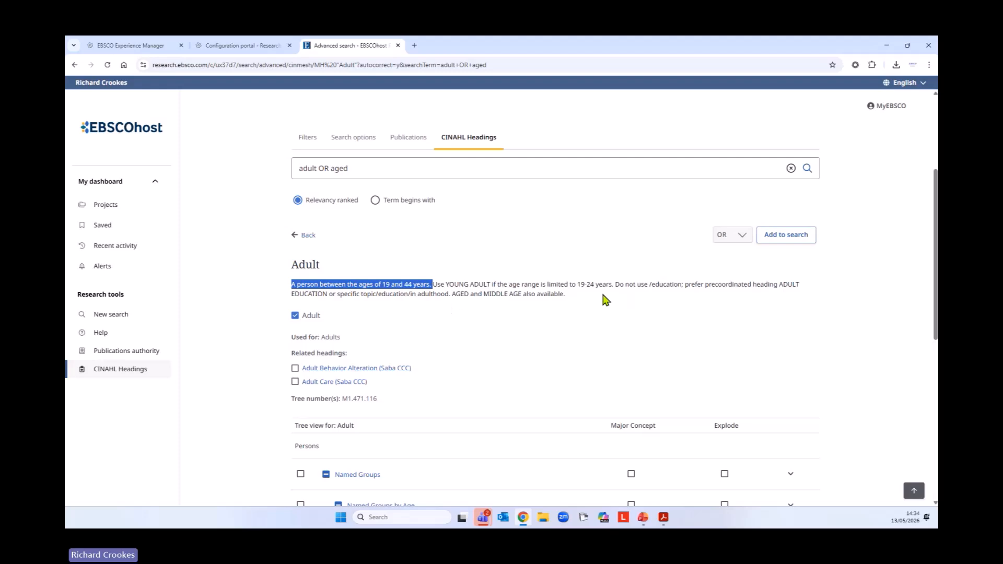
scroll(236, 291, "down", 5)
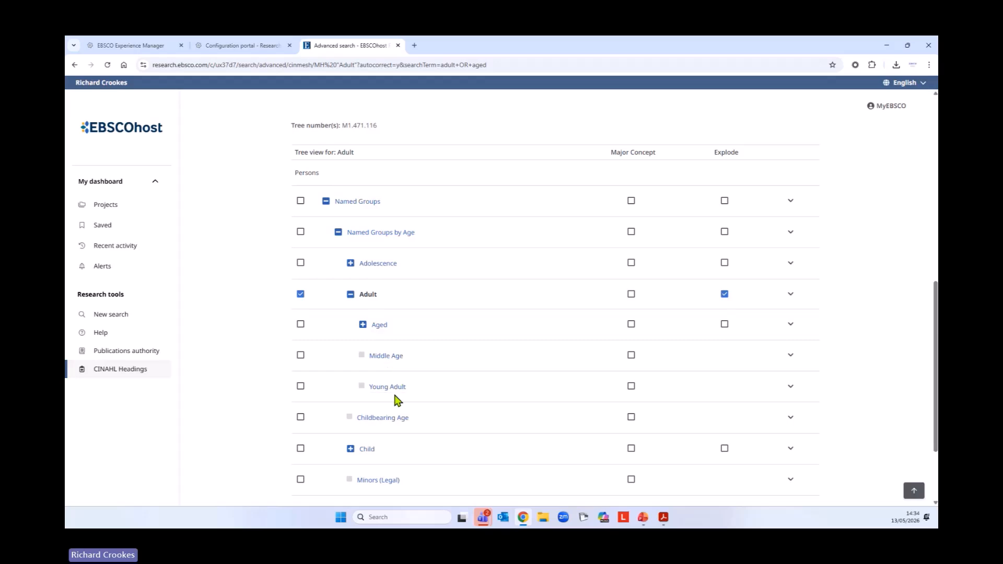
scroll(466, 426, "up", 2)
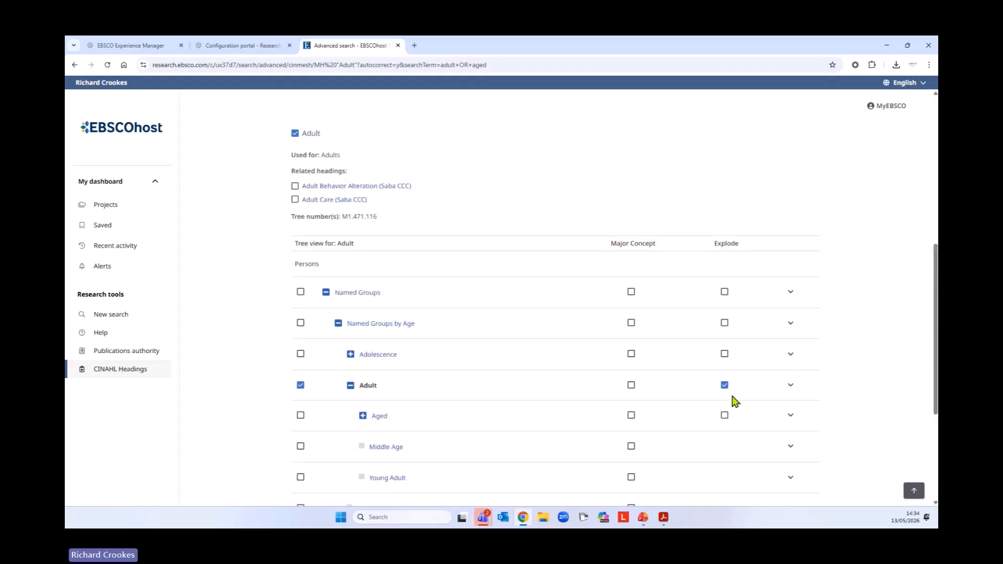
scroll(631, 419, "up", 3)
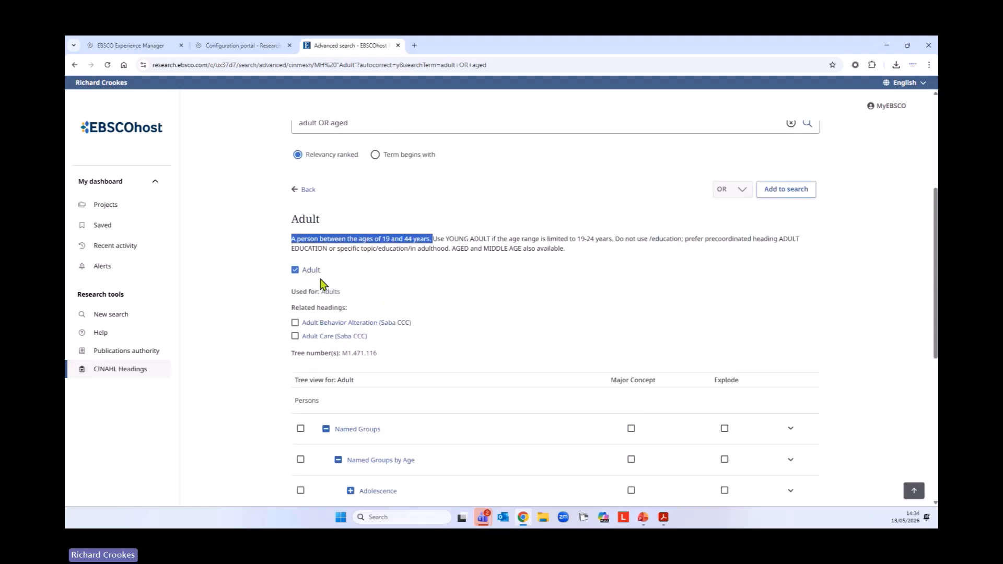
left_click(310, 269)
left_click_drag(433, 239, 290, 245)
left_click(524, 316)
scroll(550, 349, "up", 2)
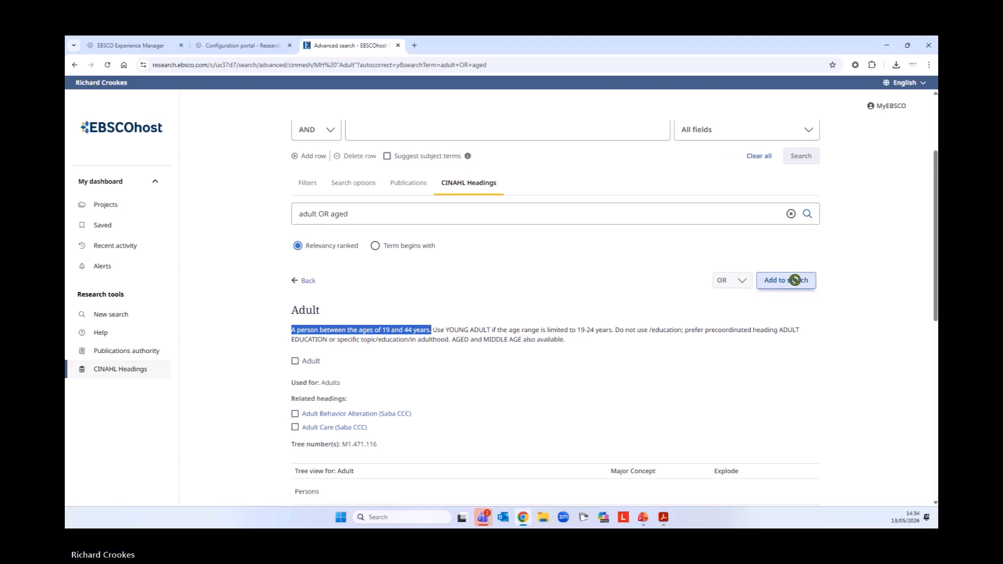
left_click(795, 287)
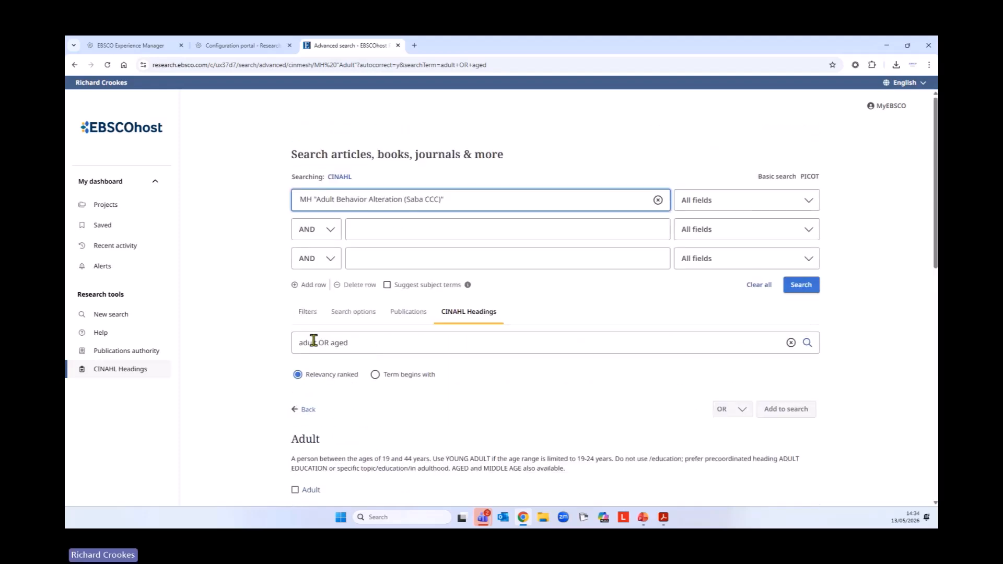
left_click_drag(364, 342, 268, 347)
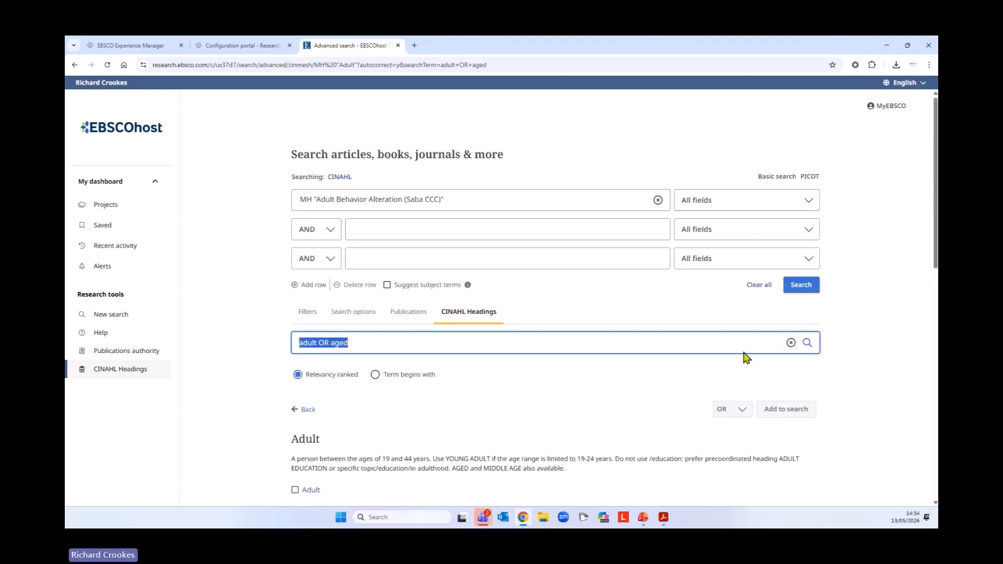
left_click(789, 343)
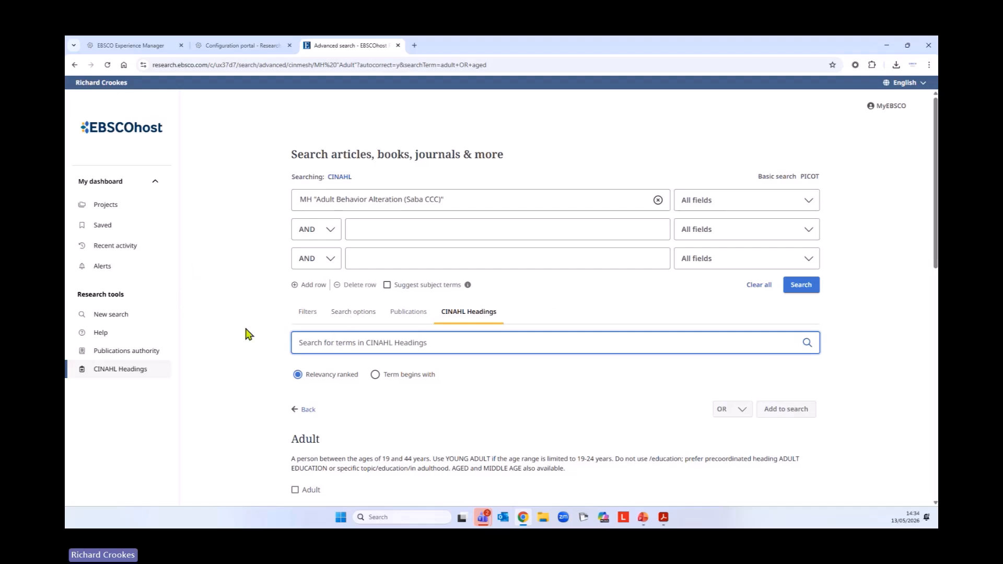
scroll(268, 327, "down", 2)
scroll(242, 298, "up", 2)
left_click(657, 200)
Select the Adult heading with Explode in the tree view and add it to the search.
scroll(287, 329, "down", 3)
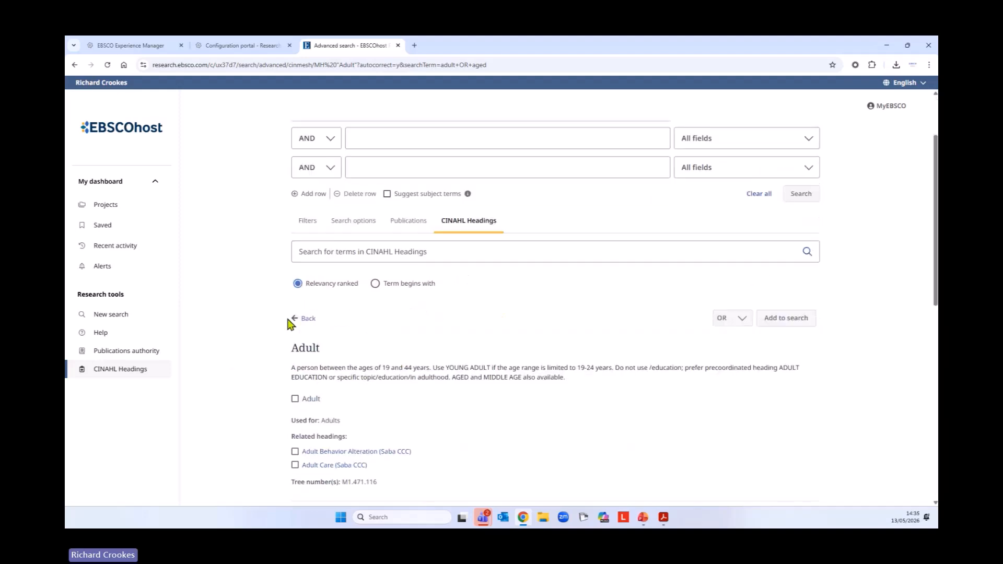
scroll(414, 336, "down", 2)
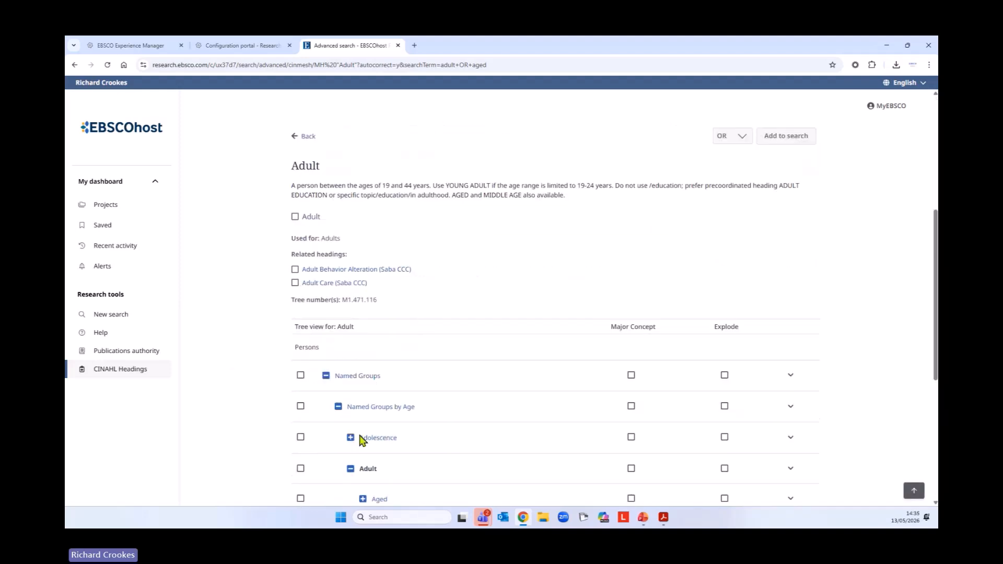
scroll(374, 422, "down", 2)
left_click(300, 377)
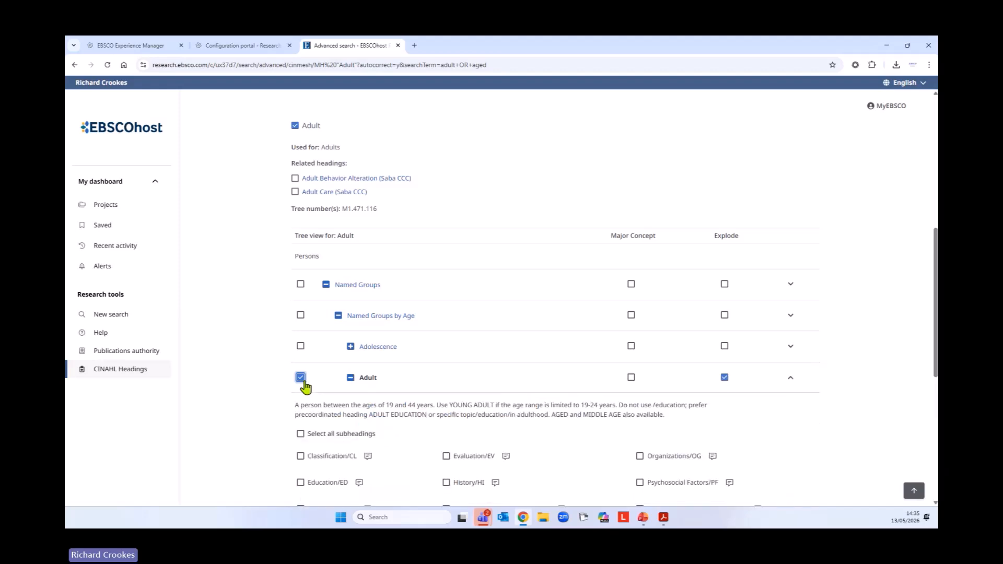
left_click(914, 490)
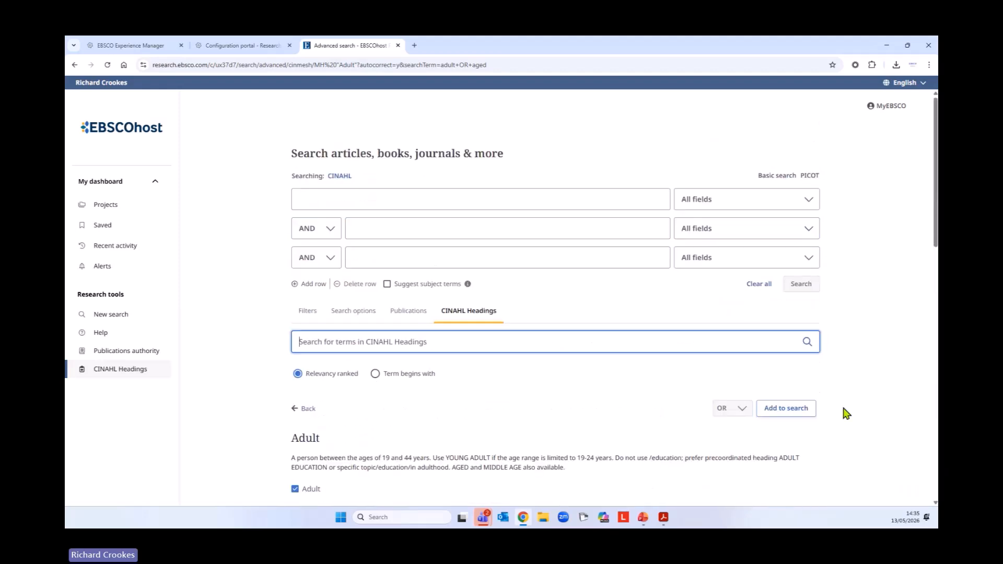
left_click(786, 409)
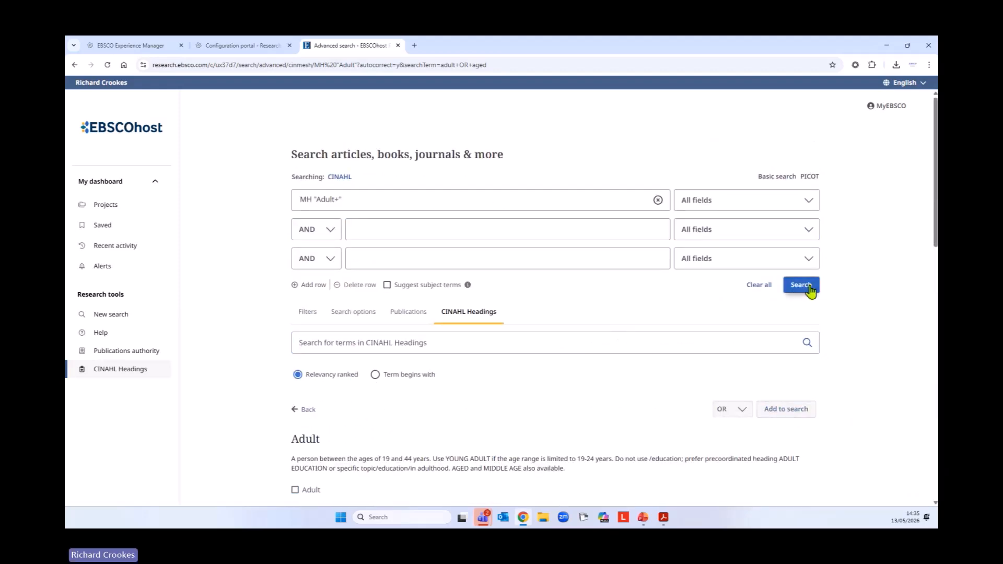
Run the MH "Adult+" subject heading search.
double_click(307, 199)
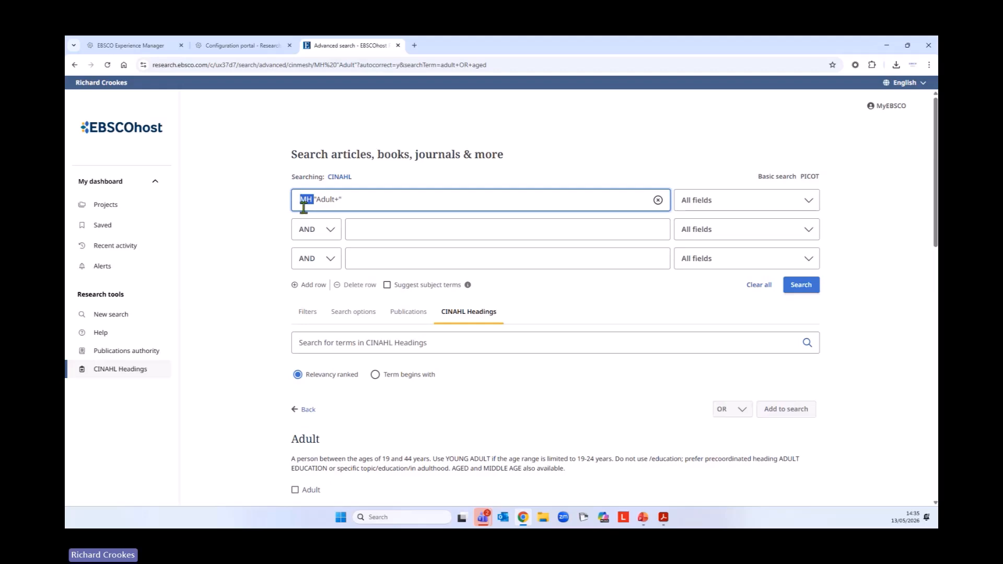
left_click(340, 201)
left_click(802, 286)
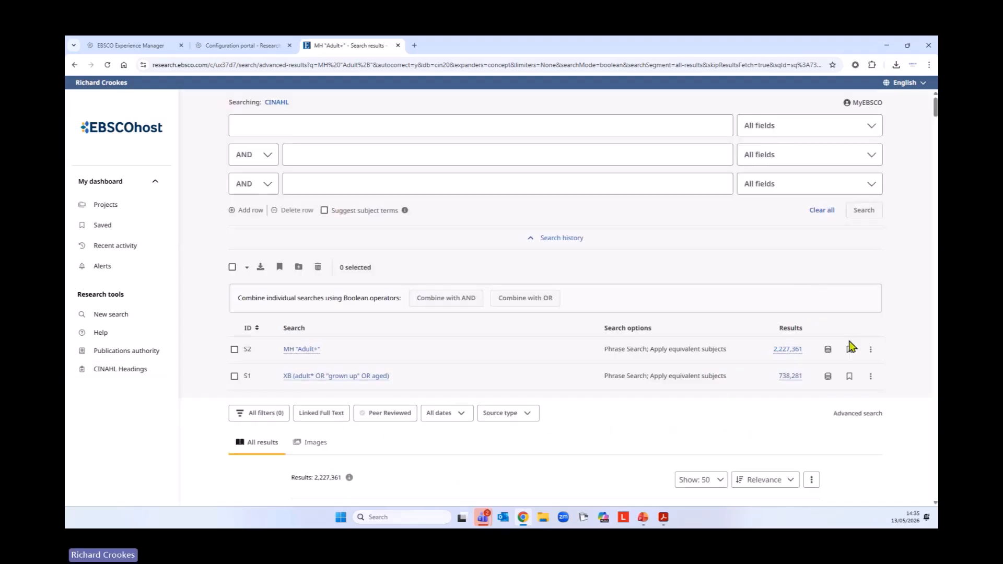
Combine searches S1 and S2 from the search history with OR and run the combined search.
scroll(831, 366, "down", 2)
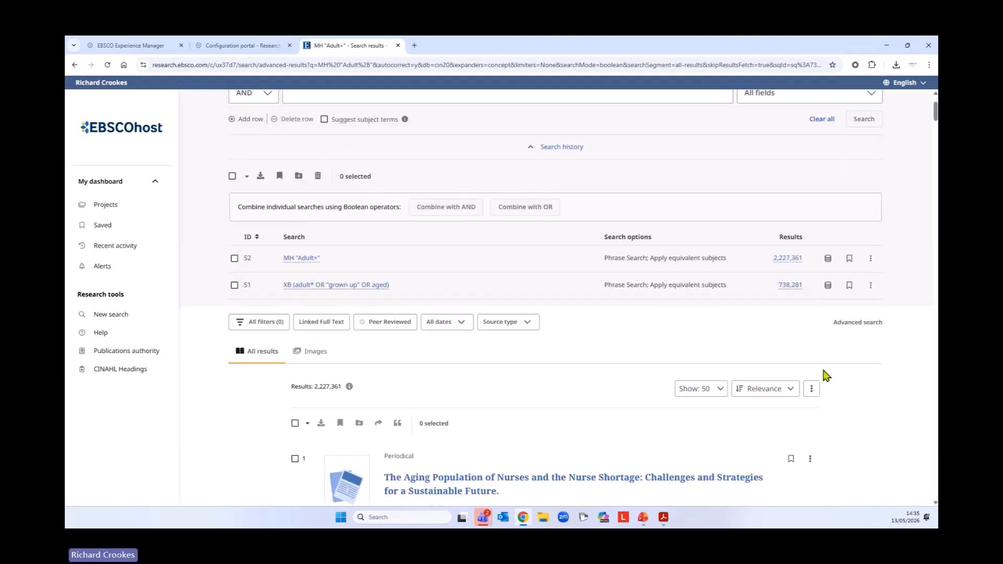
left_click(232, 176)
scroll(541, 375, "up", 2)
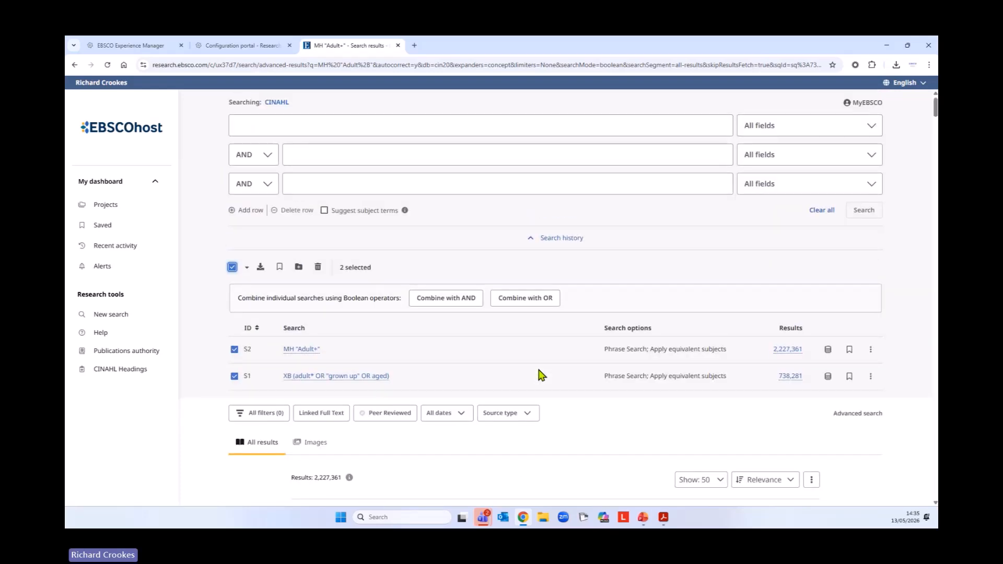
left_click(529, 299)
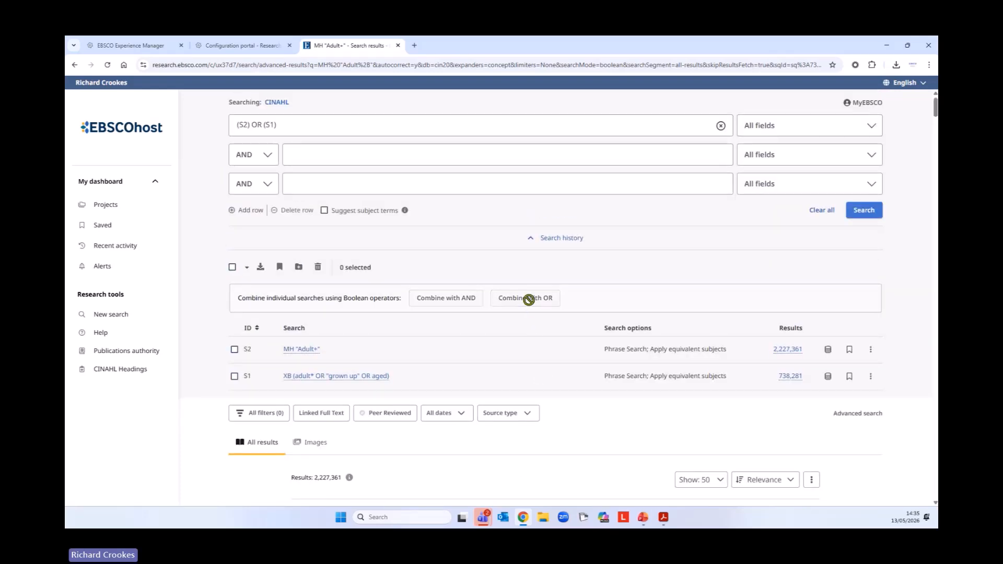
left_click_drag(288, 125, 225, 127)
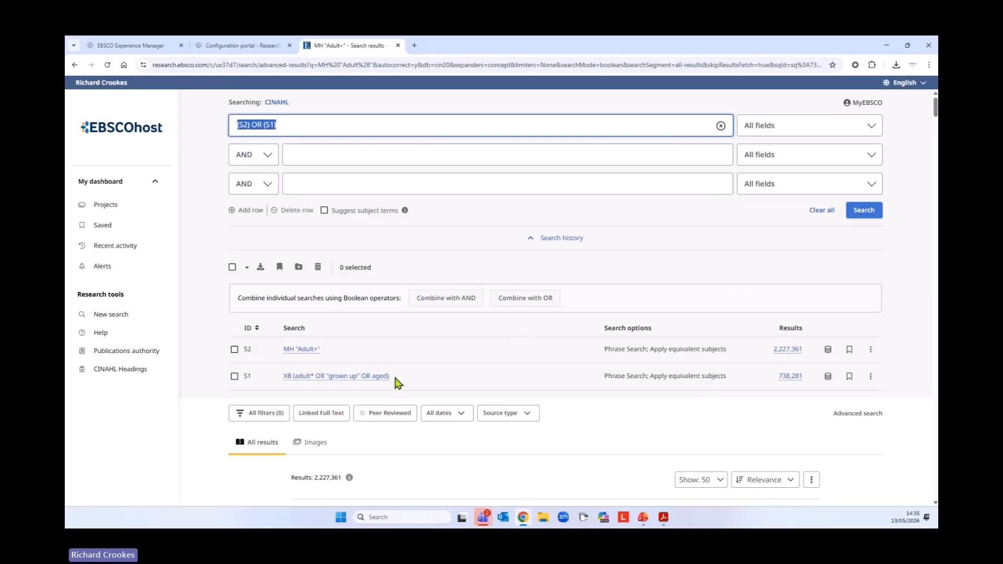
left_click(865, 214)
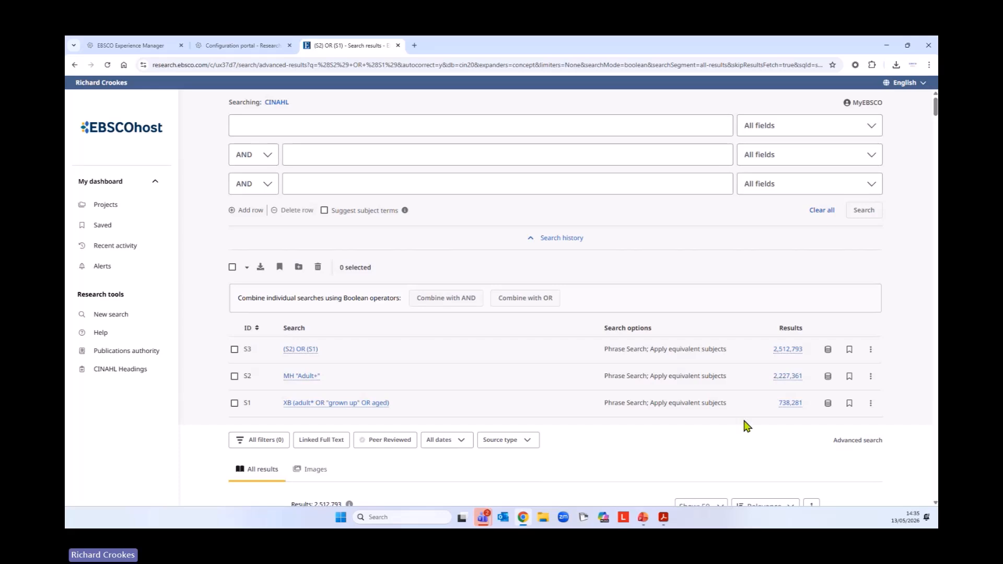
Sort the search history by ID in ascending order so it starts with S1.
scroll(746, 420, "down", 2)
scroll(746, 417, "down", 1)
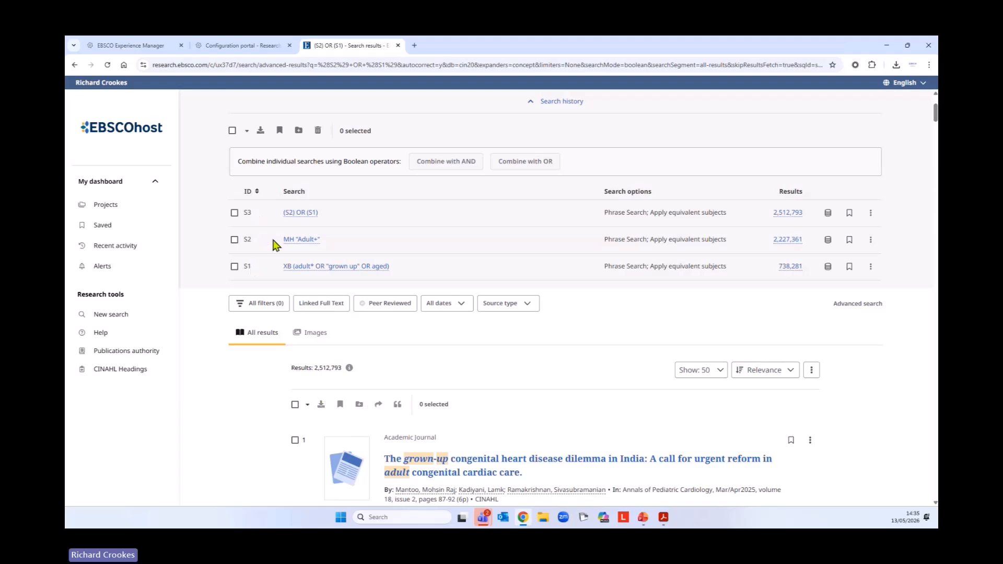
left_click(255, 192)
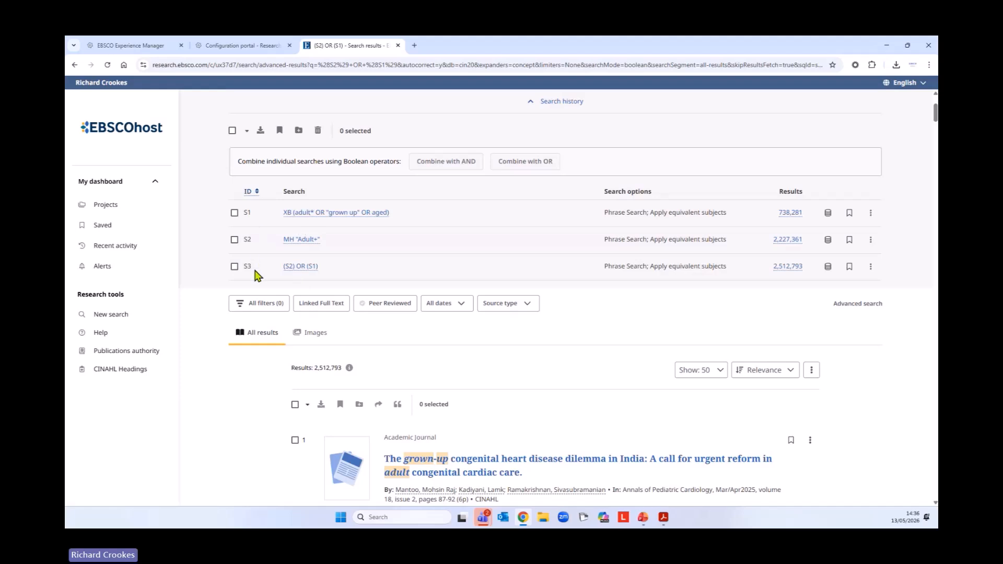
scroll(251, 339, "up", 2)
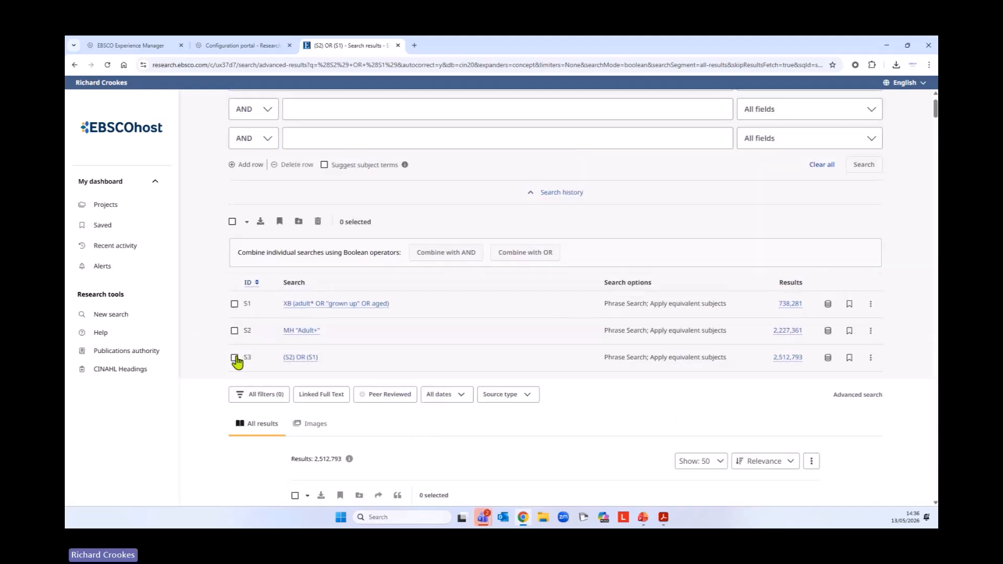
scroll(225, 389, "up", 1)
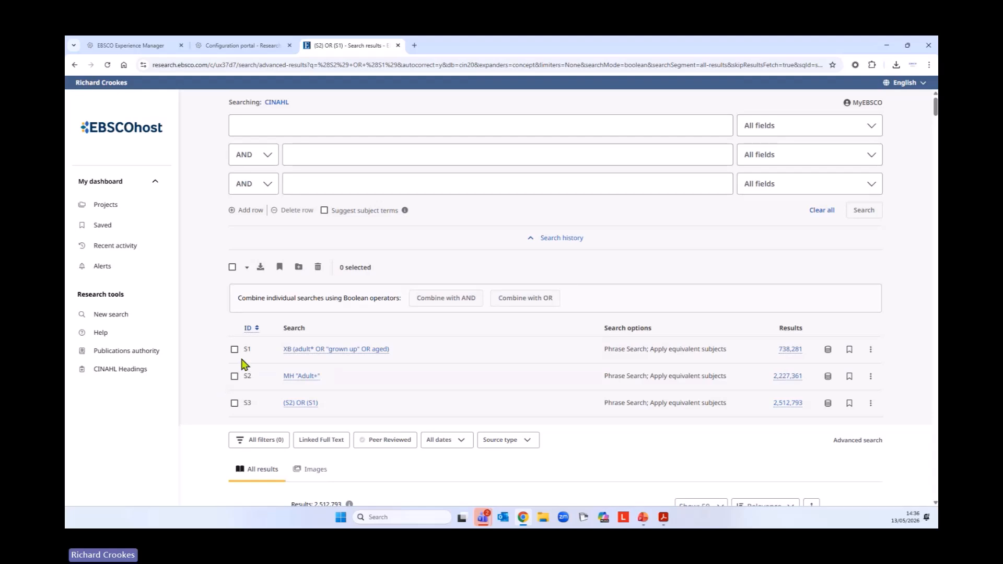
Enter cancer* OR oncolog* OR neoplasm OR maligan* OR tumo#r as the first line of a new query.
left_click(275, 129)
left_click(324, 130)
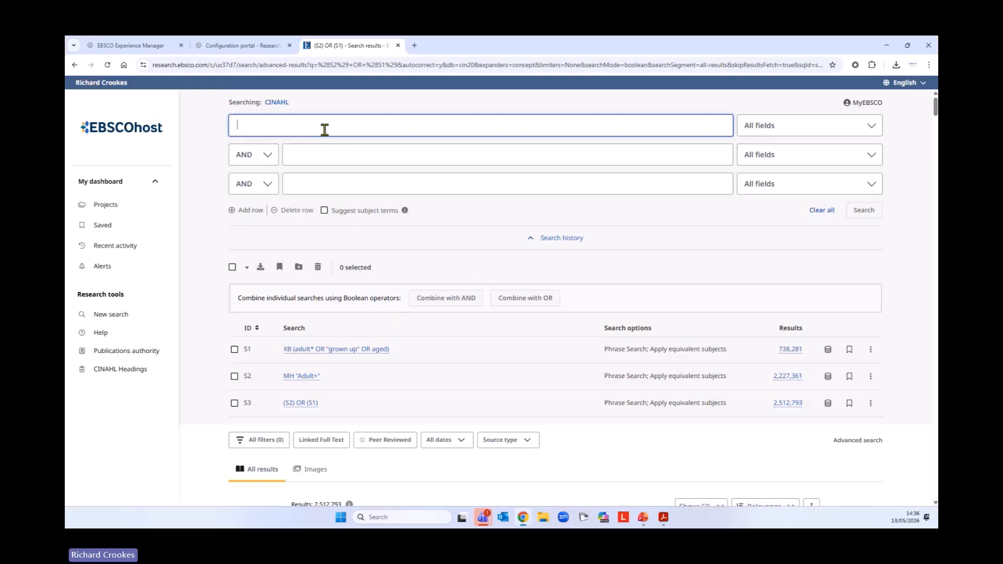
type("ca")
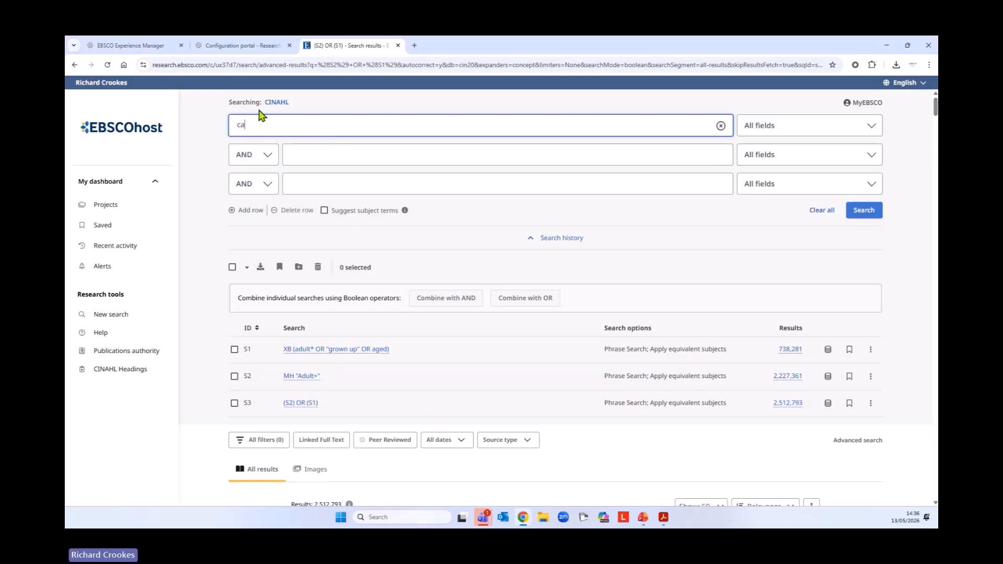
type("ncer*")
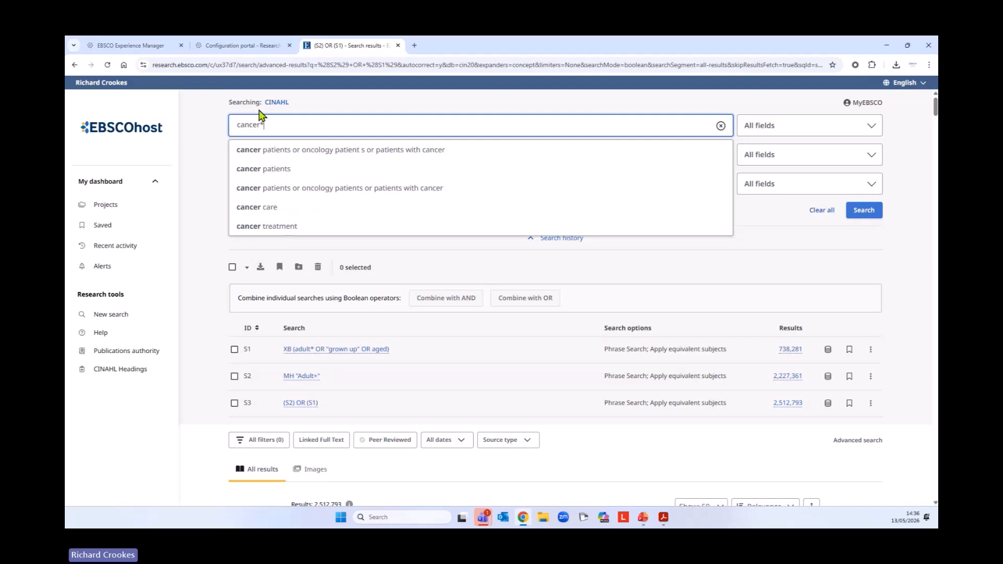
type(" OR N")
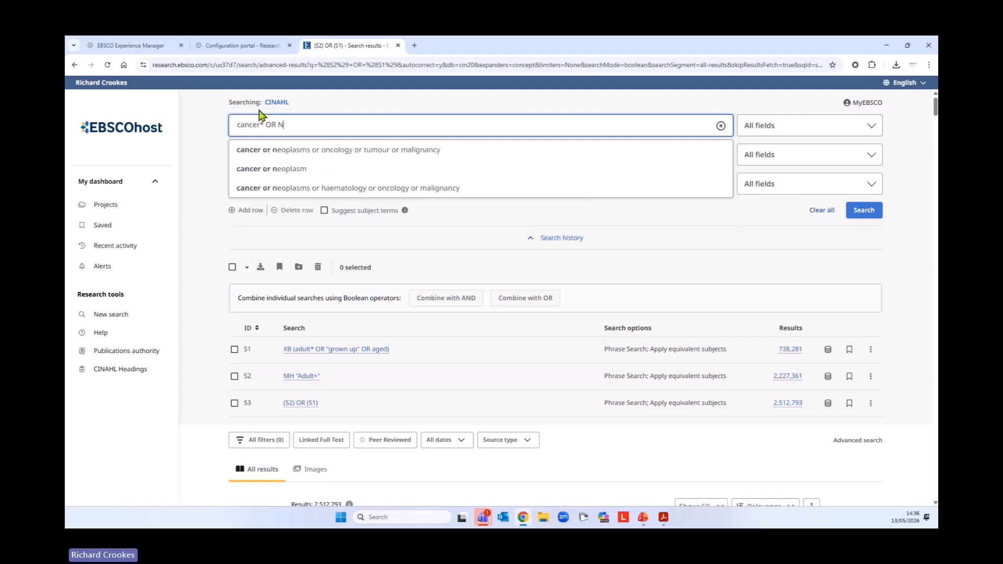
key("BackSpace")
type("oncolog")
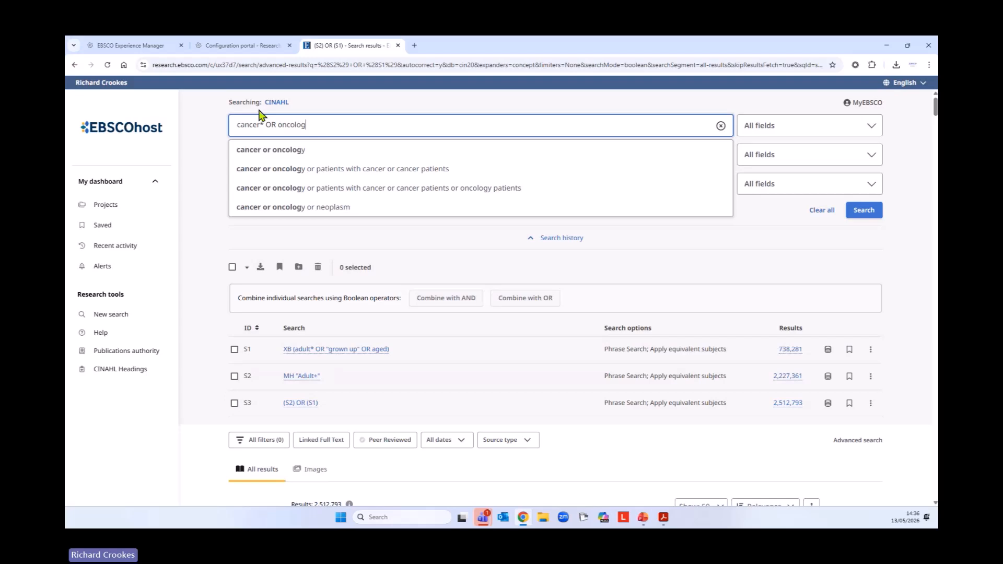
type("* OR ne")
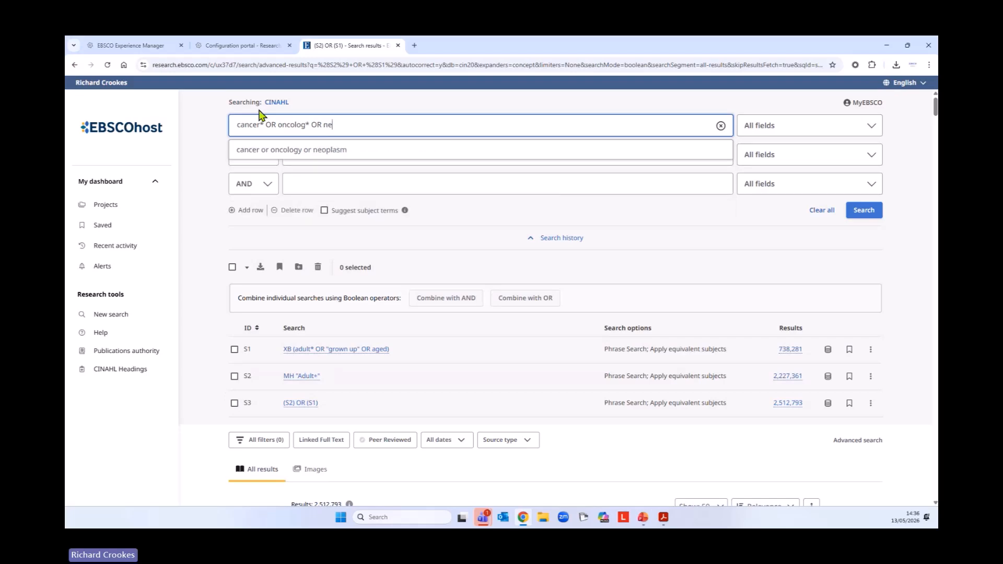
type("oplasm OR maligan*")
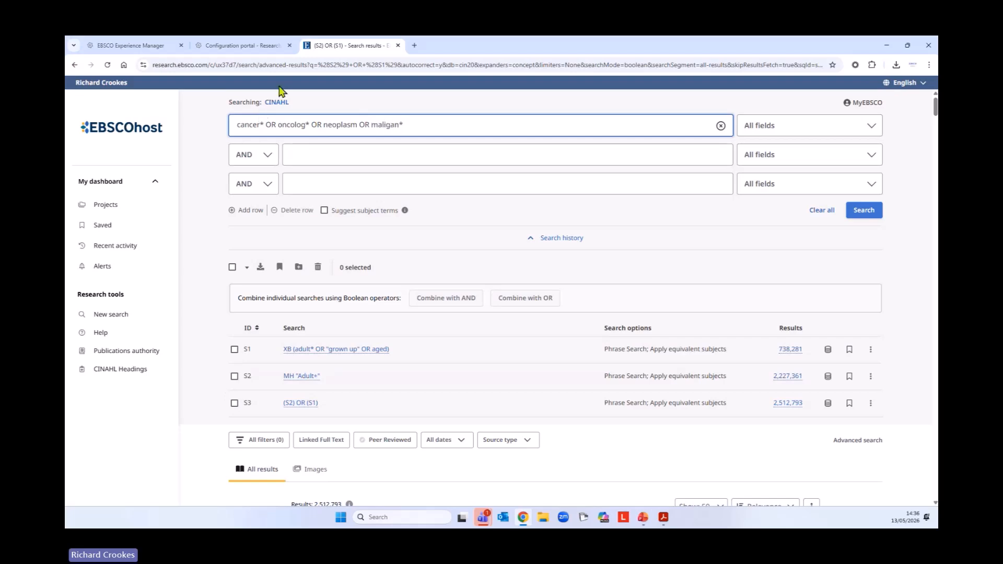
key("alt+Tab")
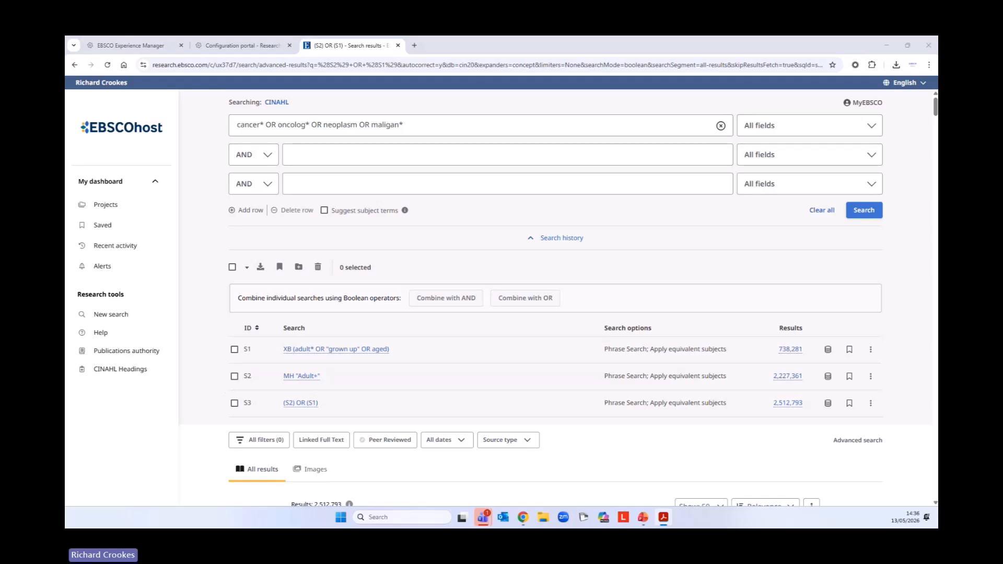
left_click(464, 123)
type("OR tu")
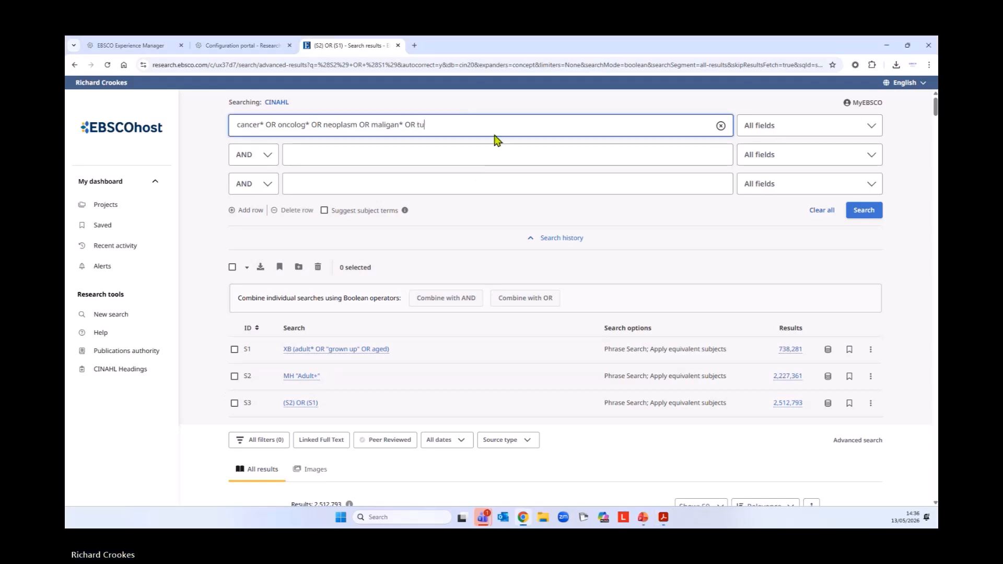
type("mo#r")
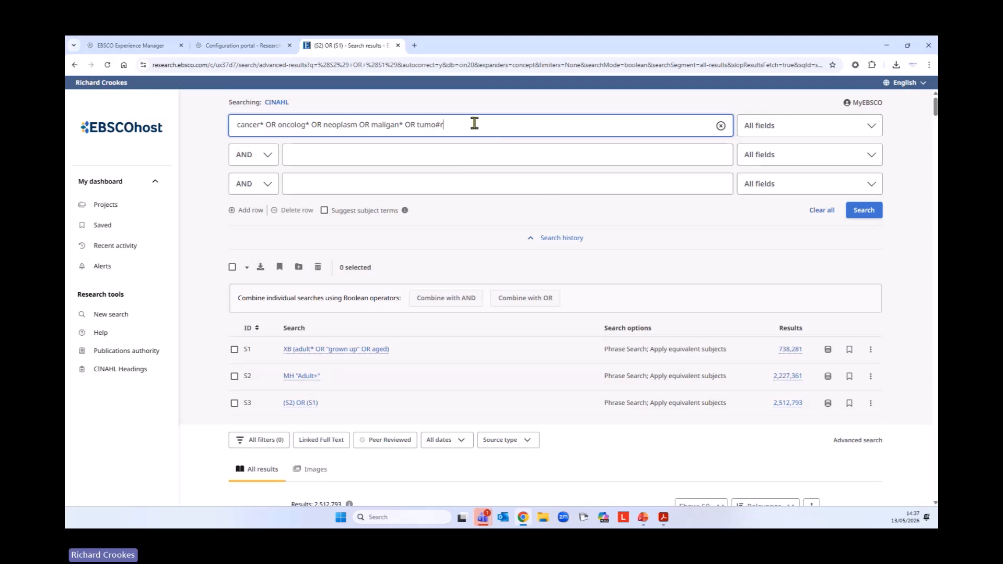
Limit the cancer query to the Title or Abstract - XB field and run the search.
left_click_drag(472, 123, 241, 124)
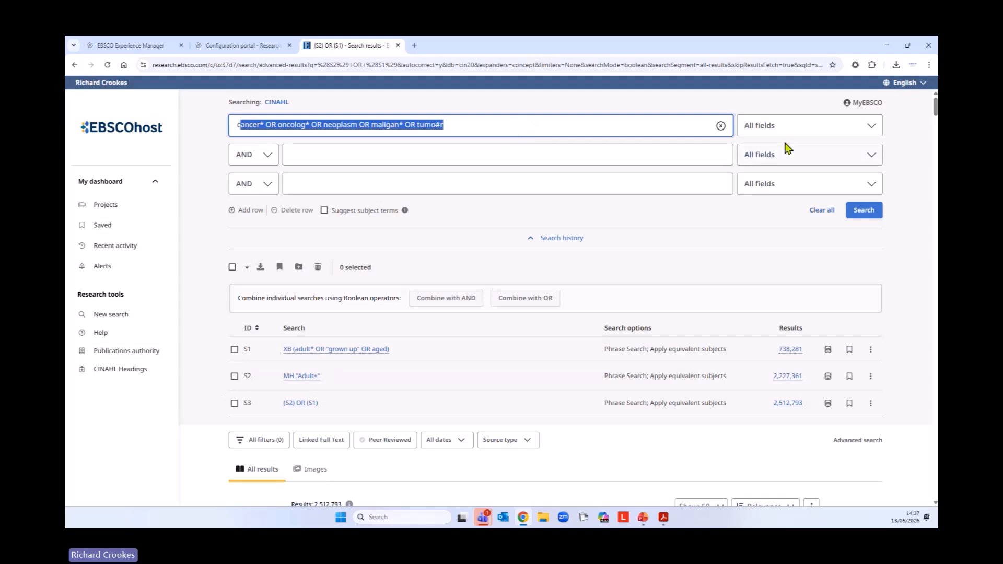
left_click(811, 130)
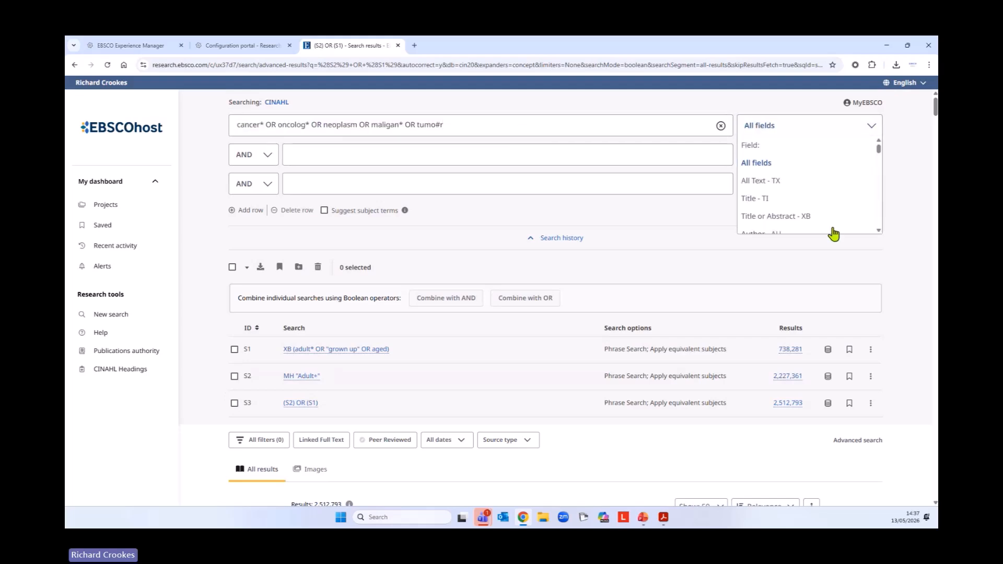
left_click(815, 217)
left_click(862, 210)
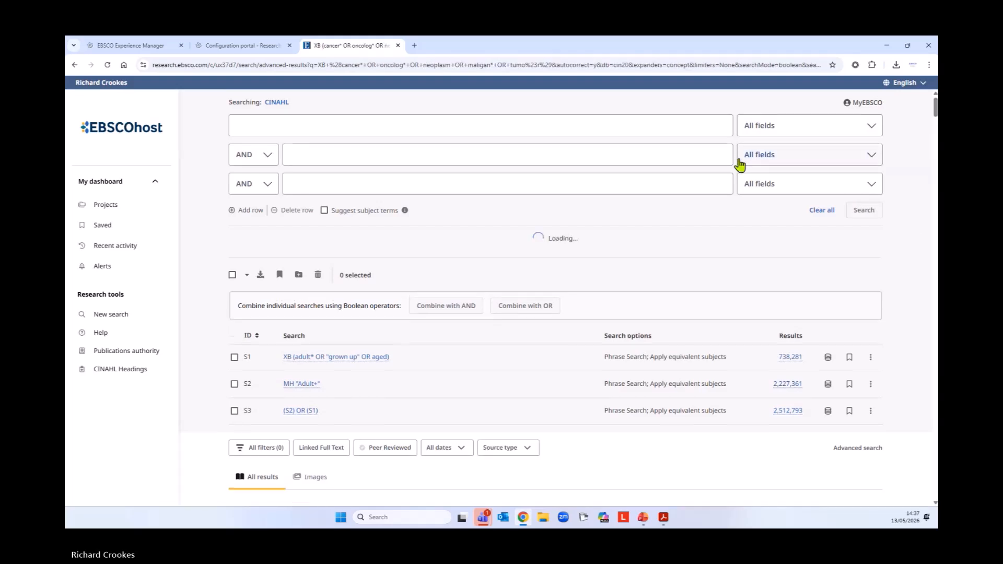
scroll(794, 269, "down", 1)
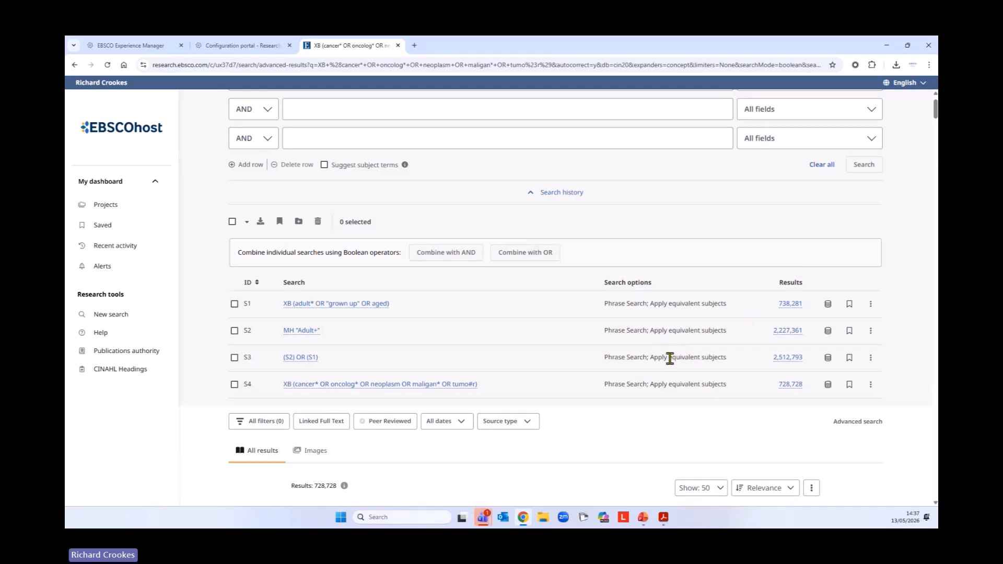
scroll(670, 359, "up", 1)
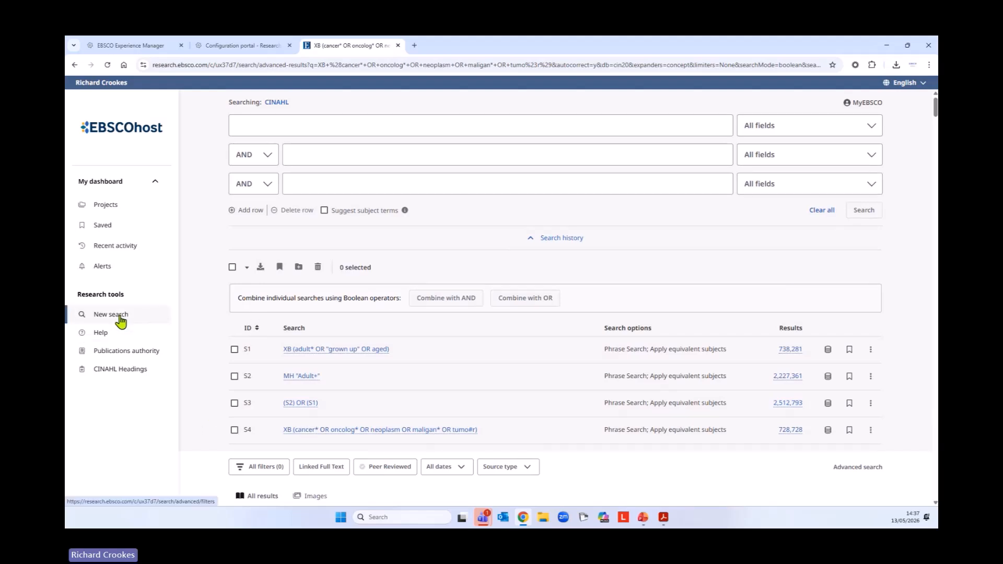
Look up suggested CINAHL subject terms for cancer and open the Neoplasms heading's details.
left_click(332, 128)
type("cancer")
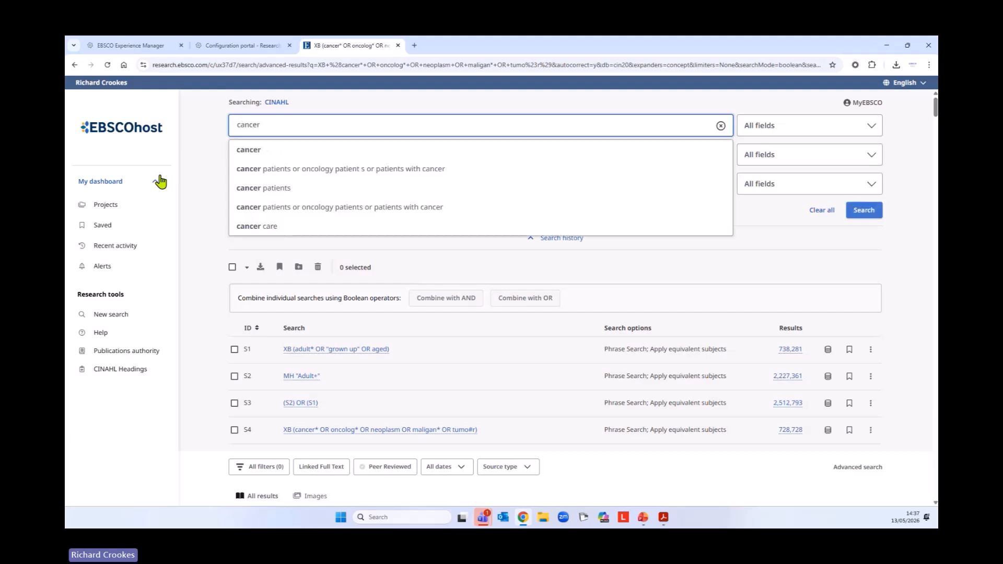
left_click(201, 188)
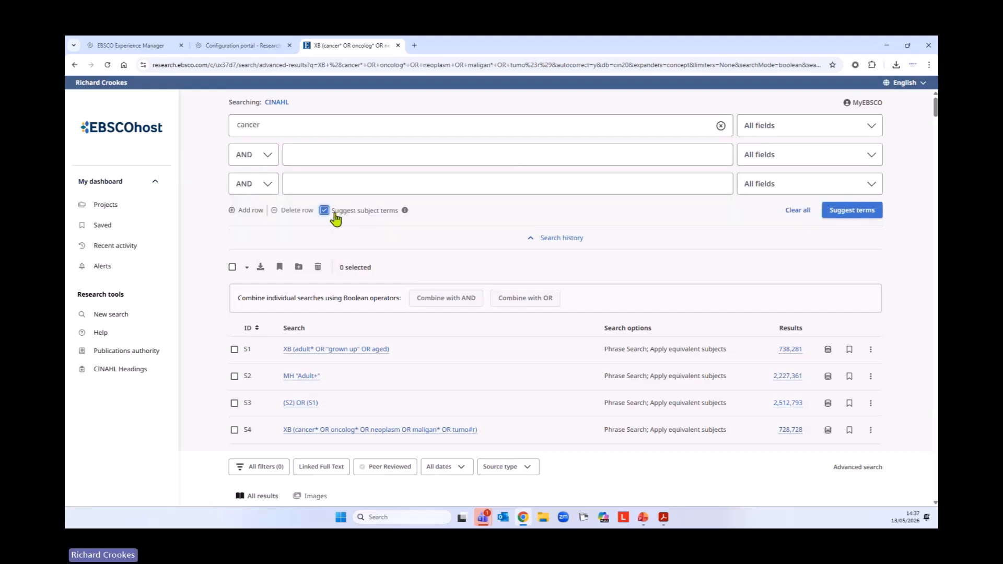
left_click(859, 218)
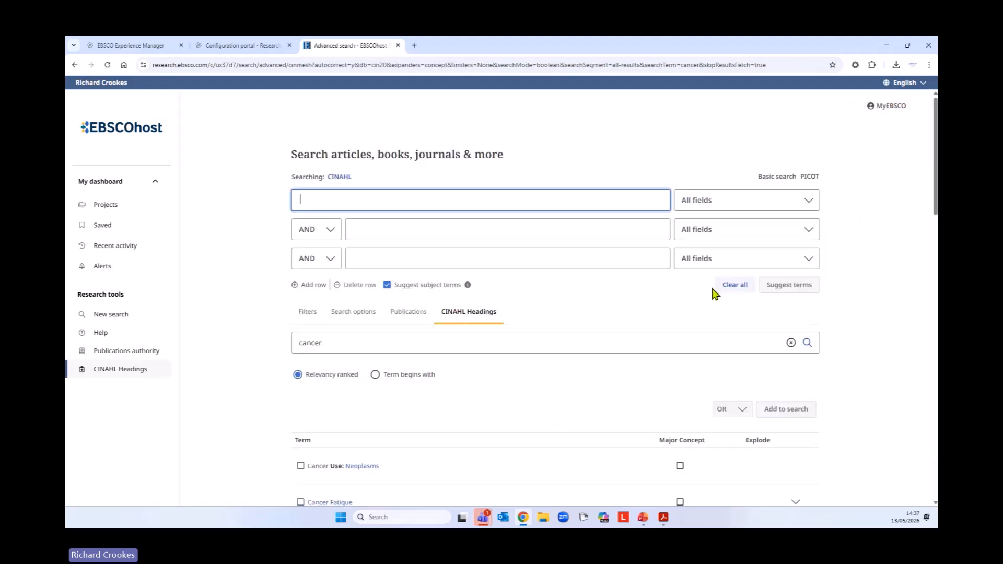
scroll(716, 291, "down", 4)
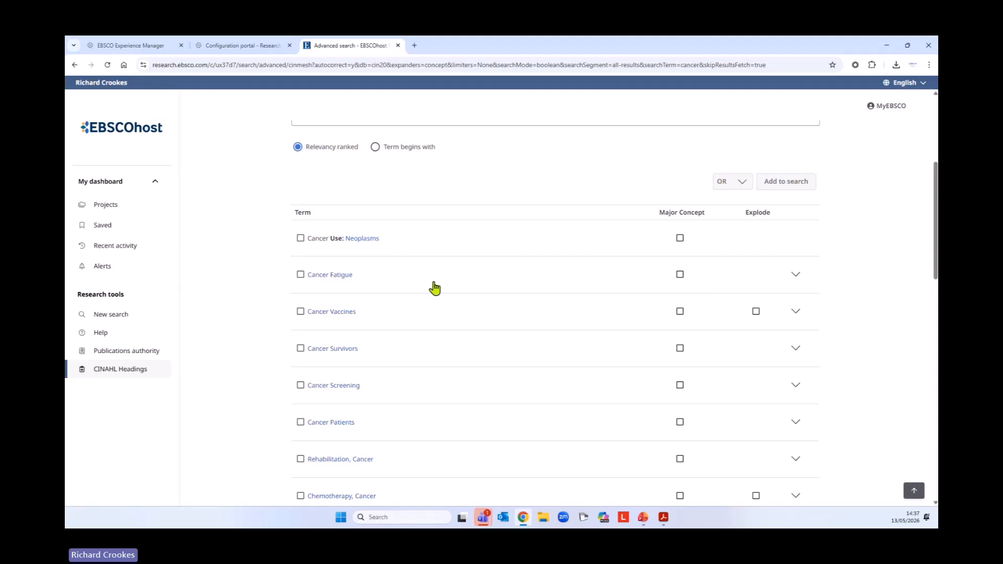
left_click(364, 239)
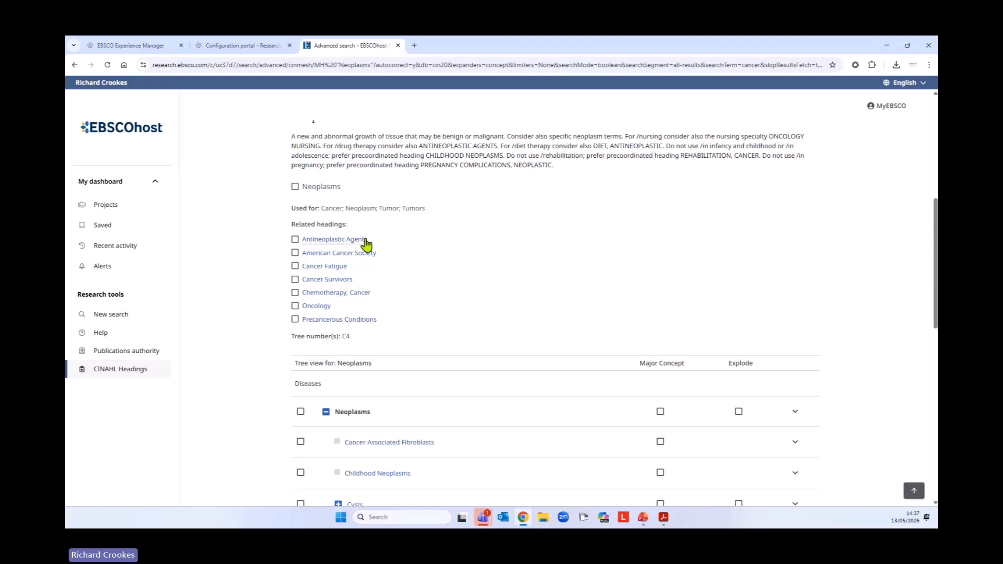
Select the exploded Neoplasms heading plus the related headings Cancer Fatigue, Cancer Survivors, Chemotherapy, Cancer and Oncology.
scroll(584, 271, "up", 1)
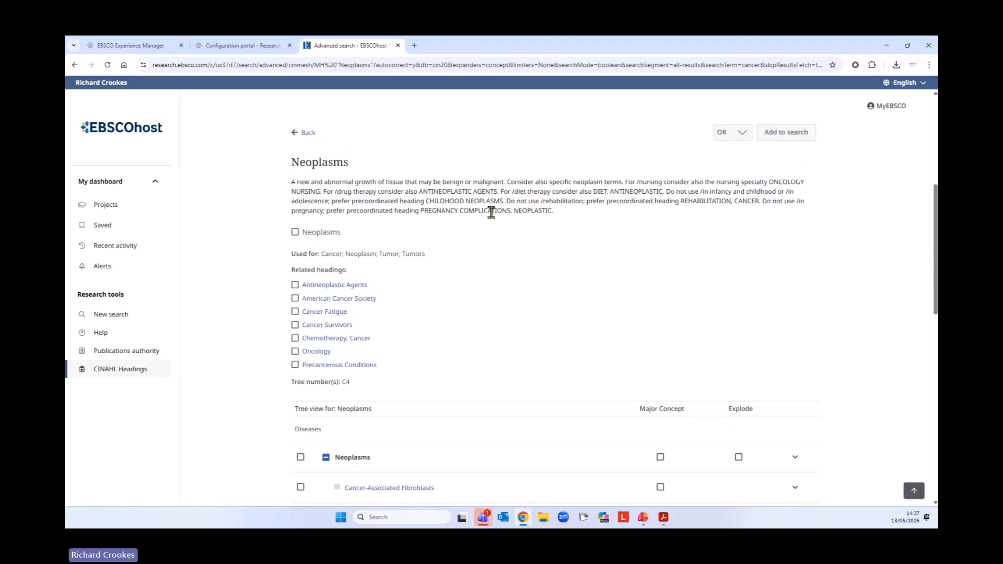
scroll(488, 209, "down", 1)
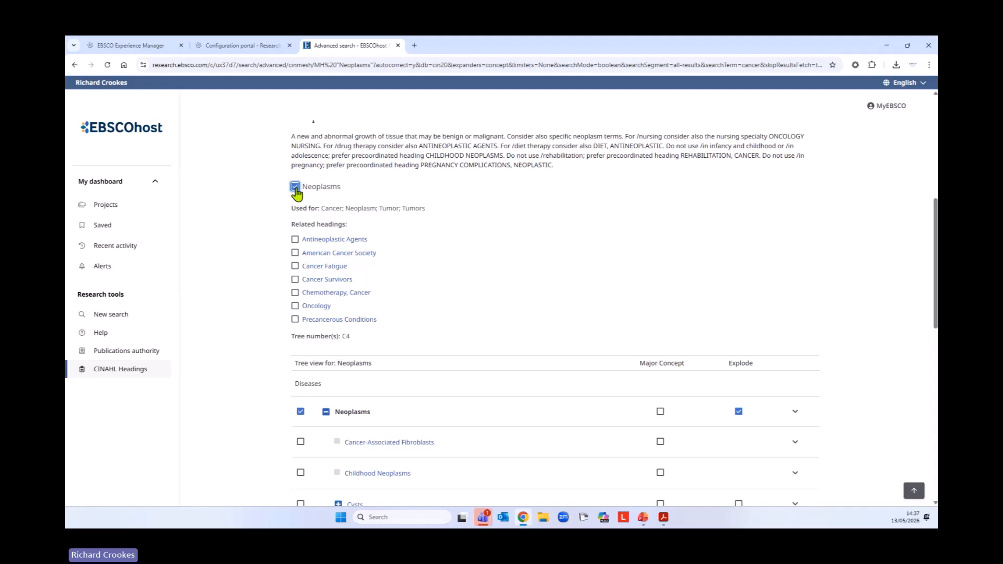
left_click(295, 266)
left_click(295, 279)
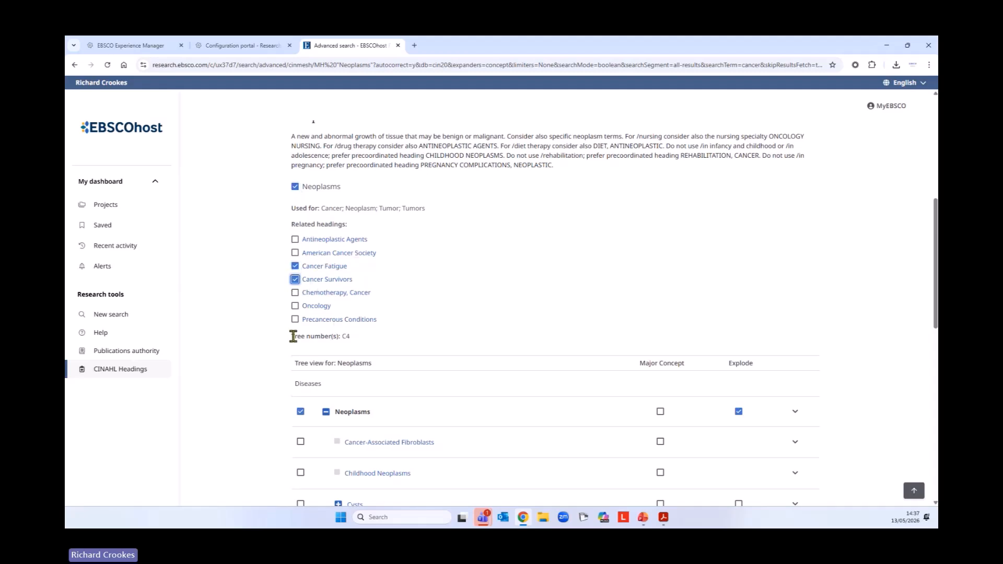
left_click(295, 292)
left_click(295, 306)
Add the selected cancer headings to the query joined with OR and run the subject heading search.
scroll(530, 349, "down", 5)
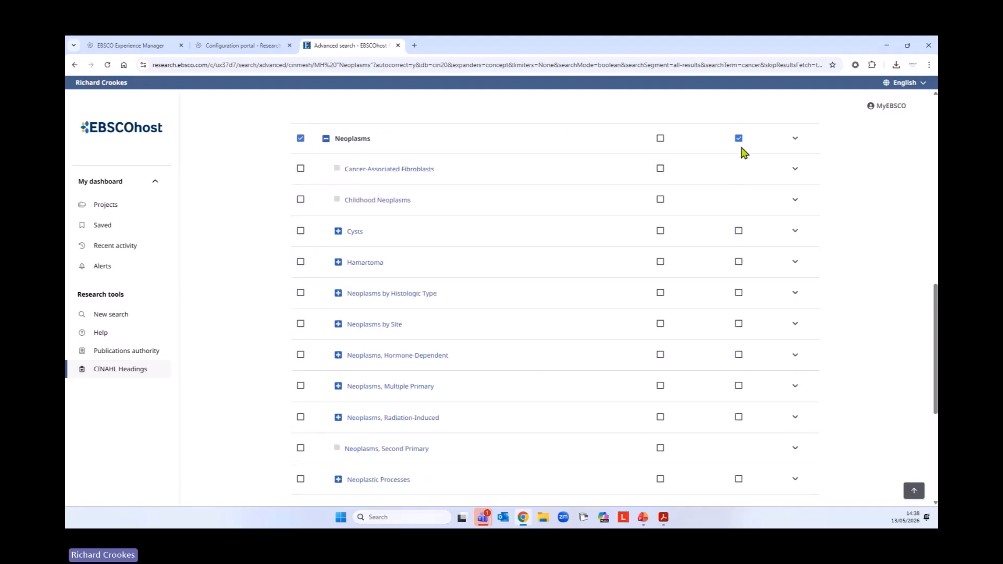
scroll(612, 396, "down", 3)
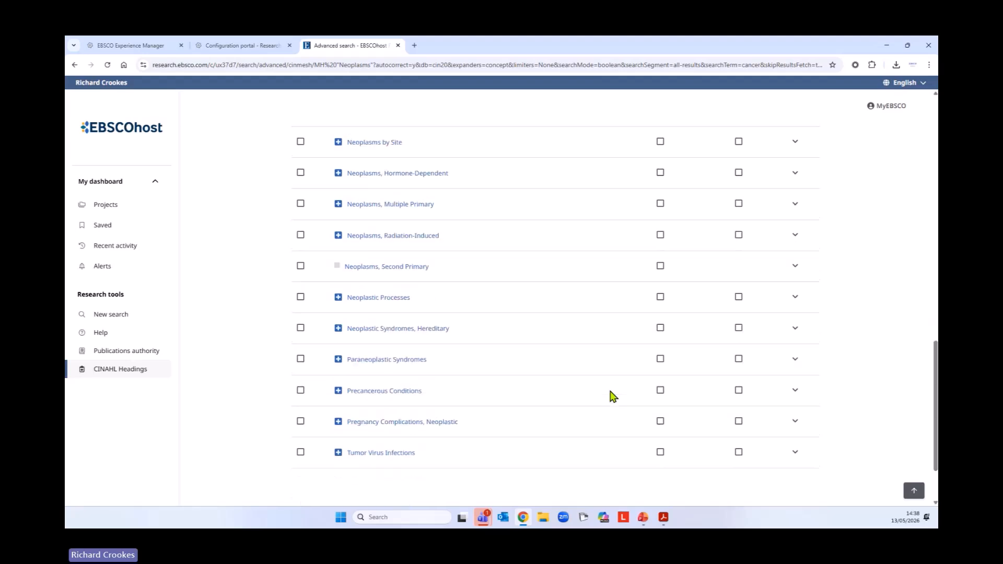
scroll(613, 396, "down", 2)
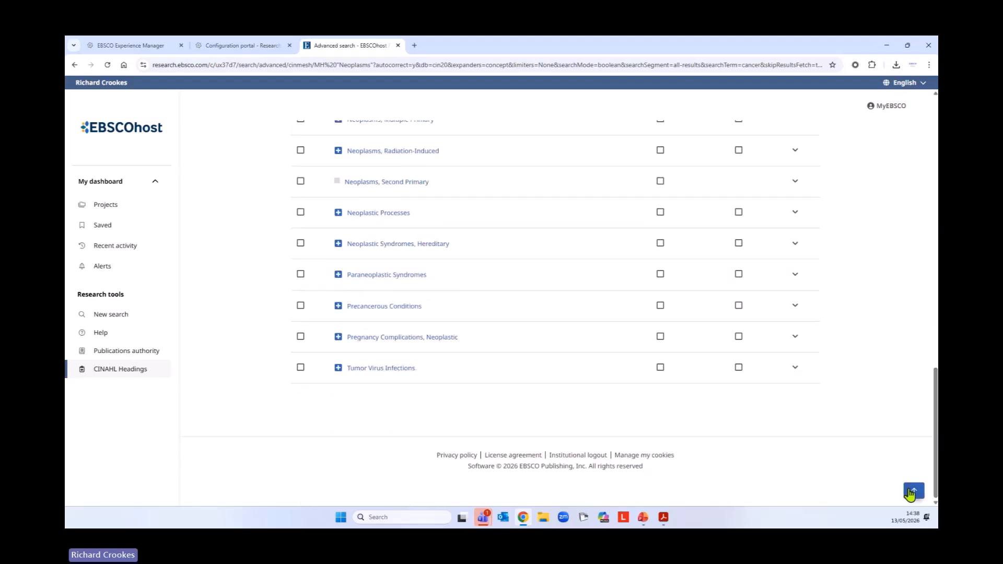
left_click(909, 494)
left_click(805, 416)
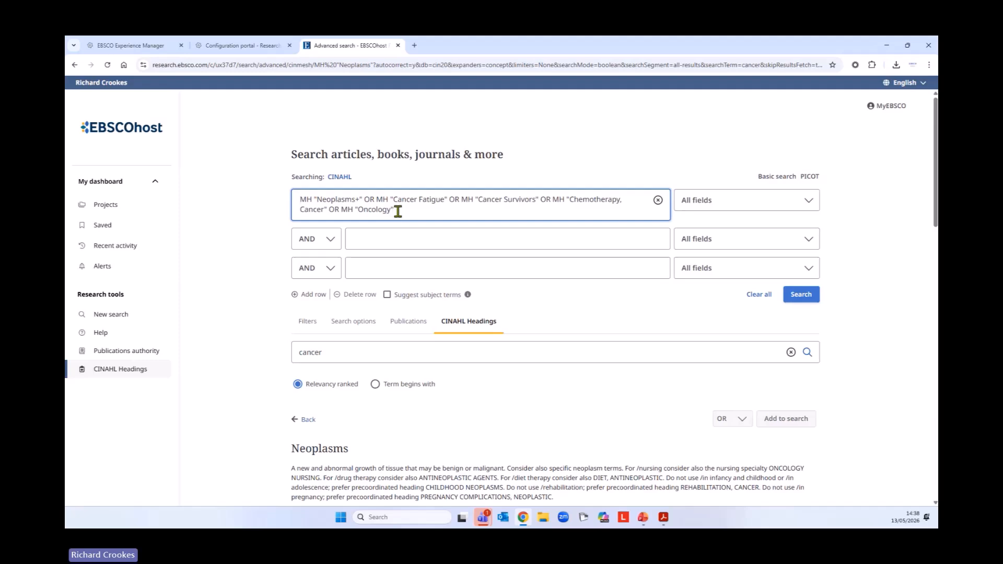
left_click(800, 294)
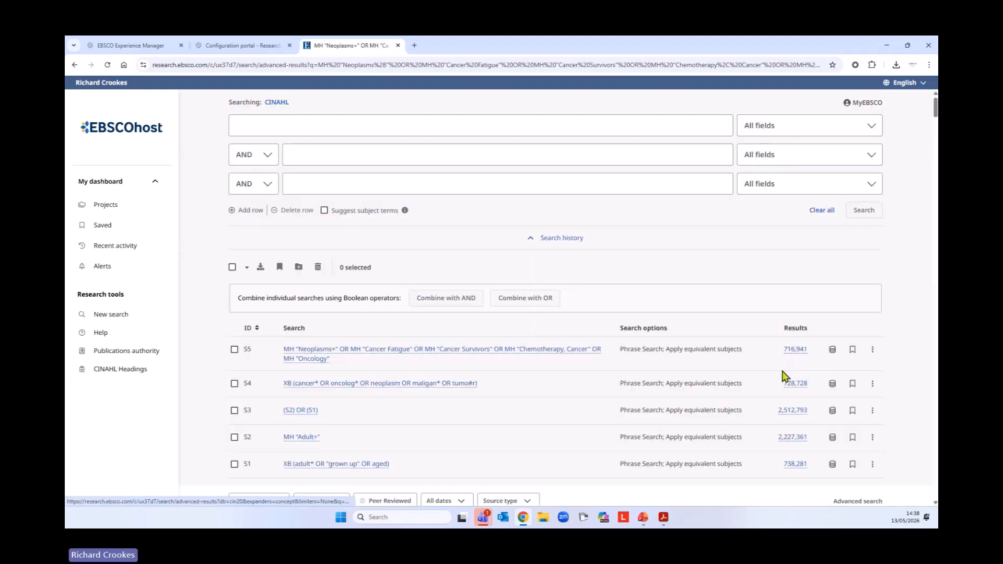
Combine searches S4 and S5 from the search history with OR and run the combined search.
scroll(786, 383, "down", 1)
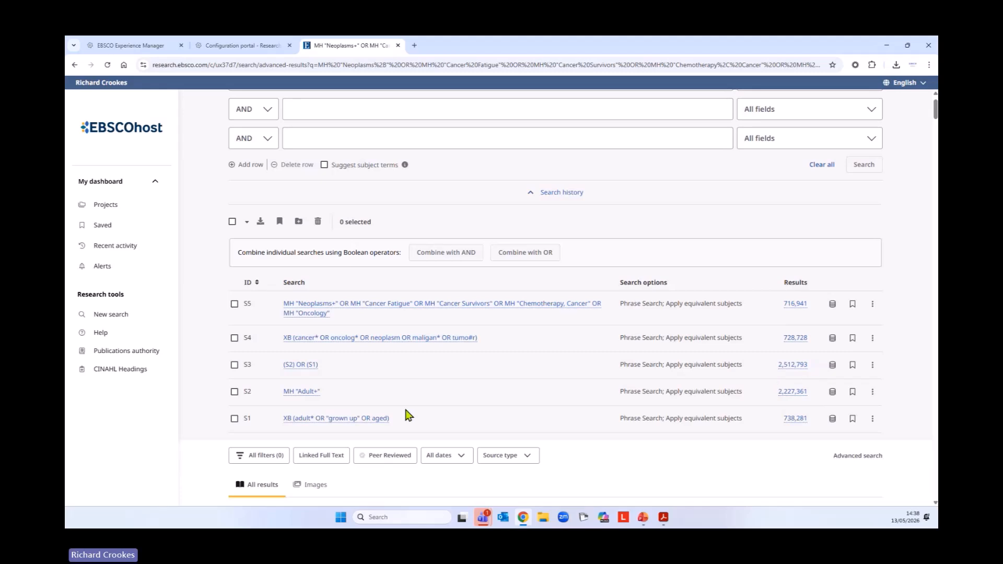
left_click(234, 338)
left_click(234, 304)
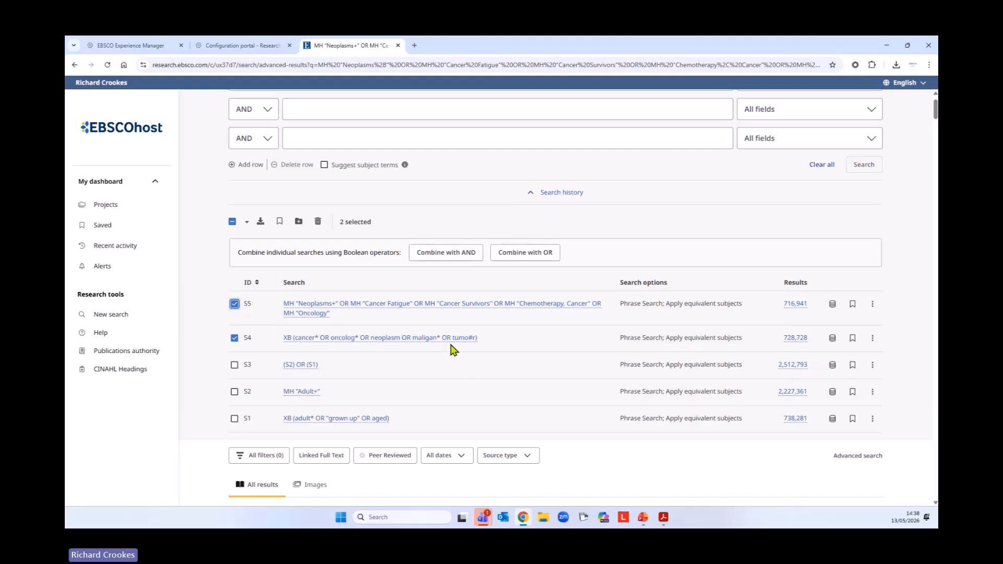
left_click(528, 253)
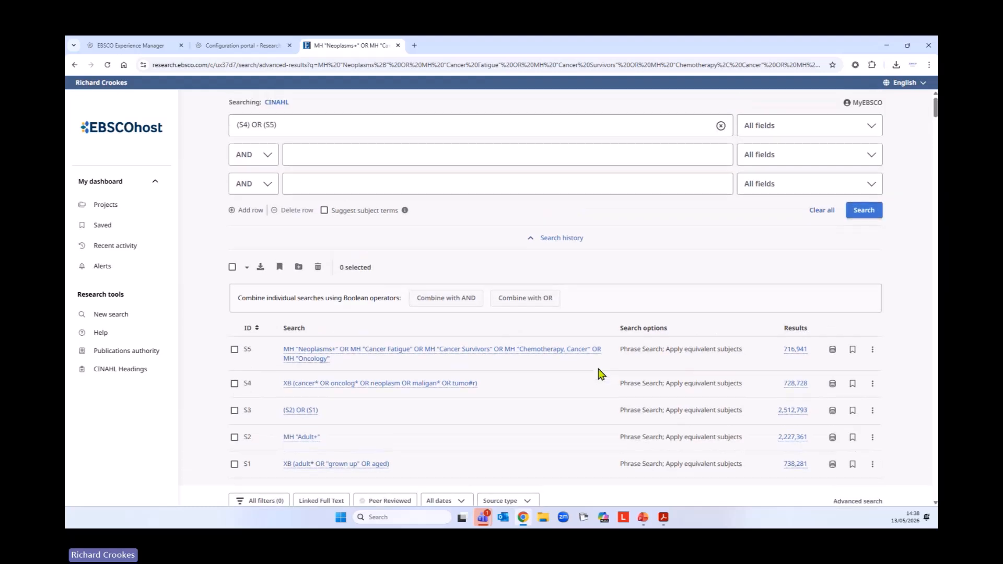
left_click(865, 210)
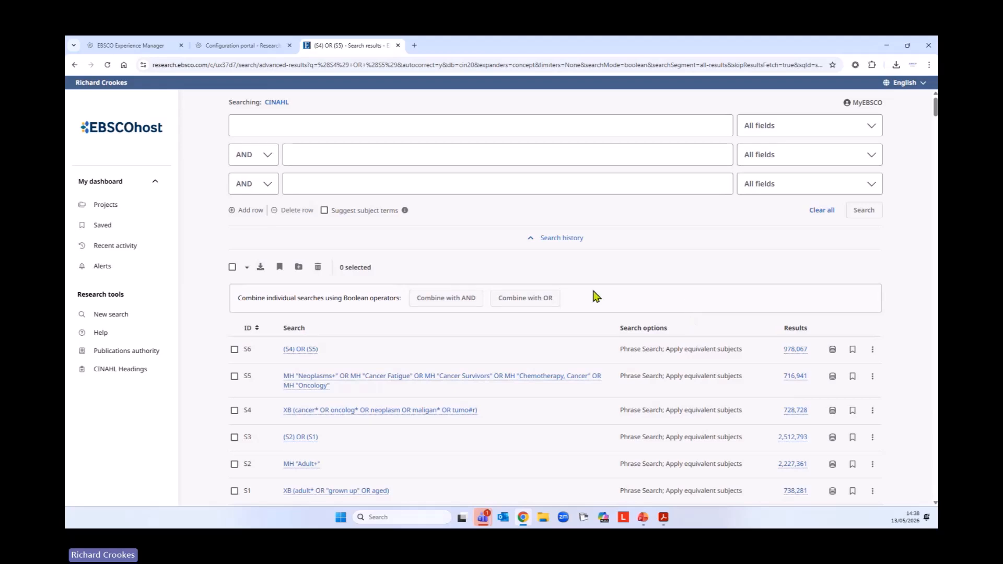
Enter fatigue* OR exhaust* OR letharg* OR exert* as the first line of a new query.
left_click(307, 128)
type("fatig")
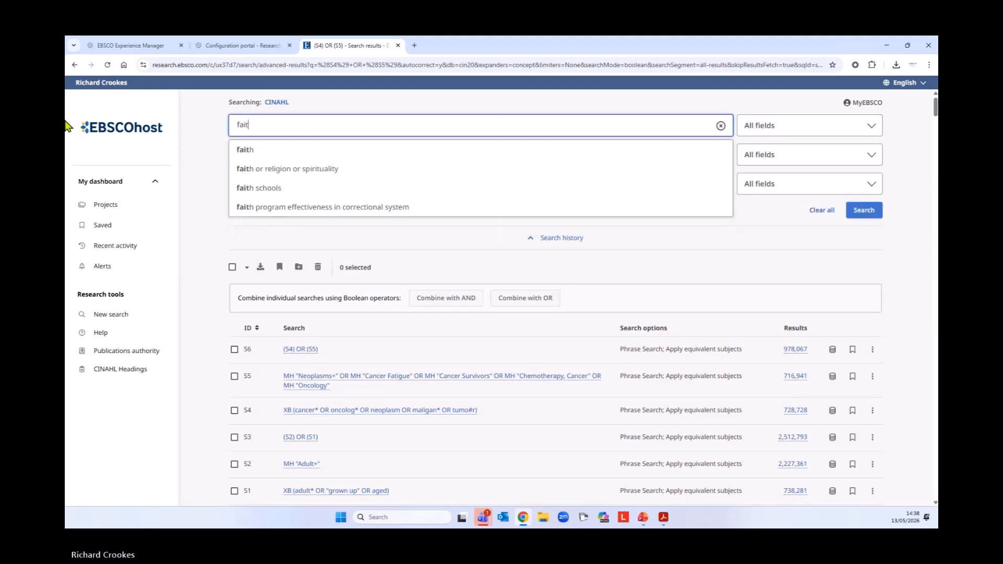
type("ue*")
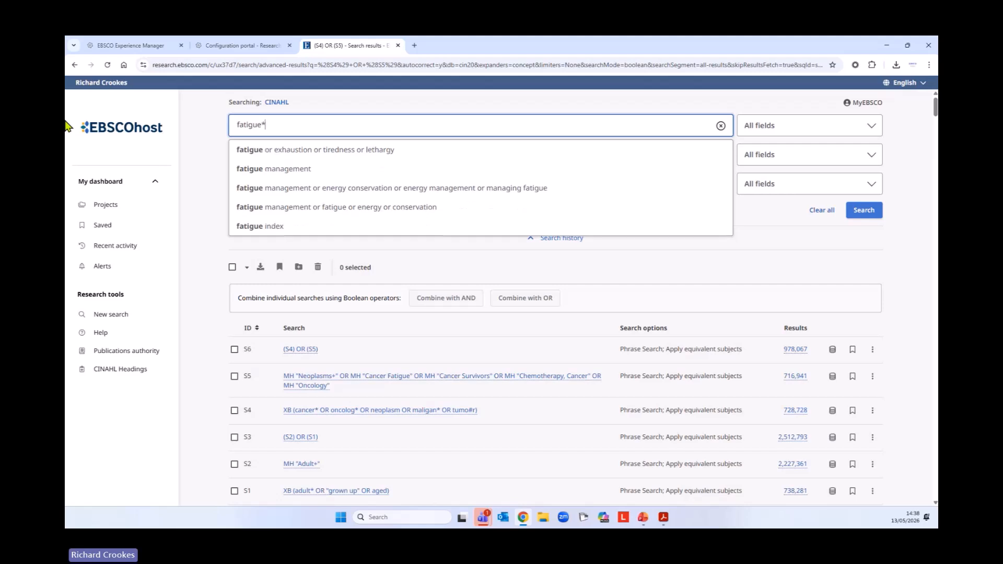
type(" OR e")
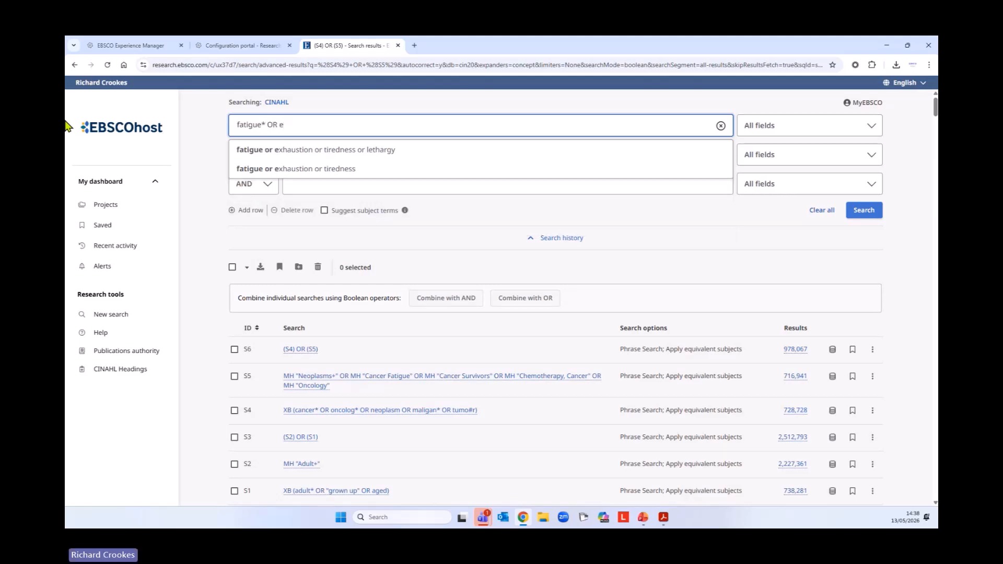
type("xha")
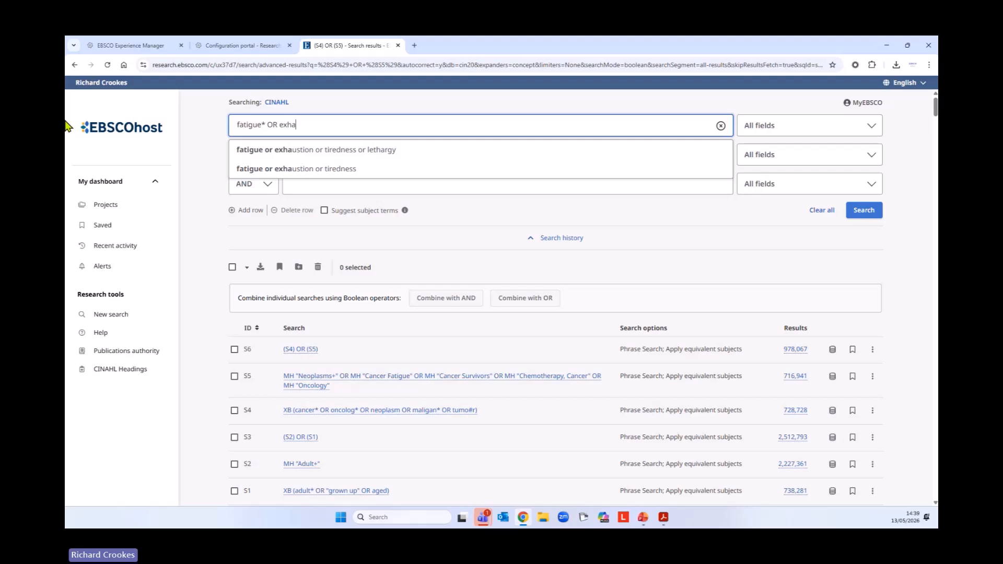
type("ust* OR leth")
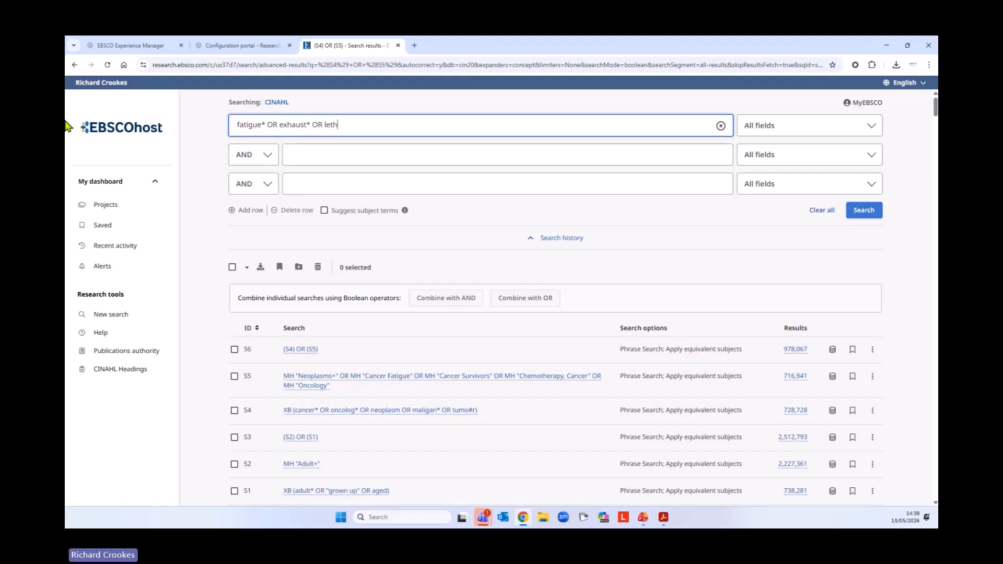
type("arg* OR exert*")
Limit the fatigue query to the Title or Abstract - XB field and run the search.
left_click(809, 125)
left_click(824, 217)
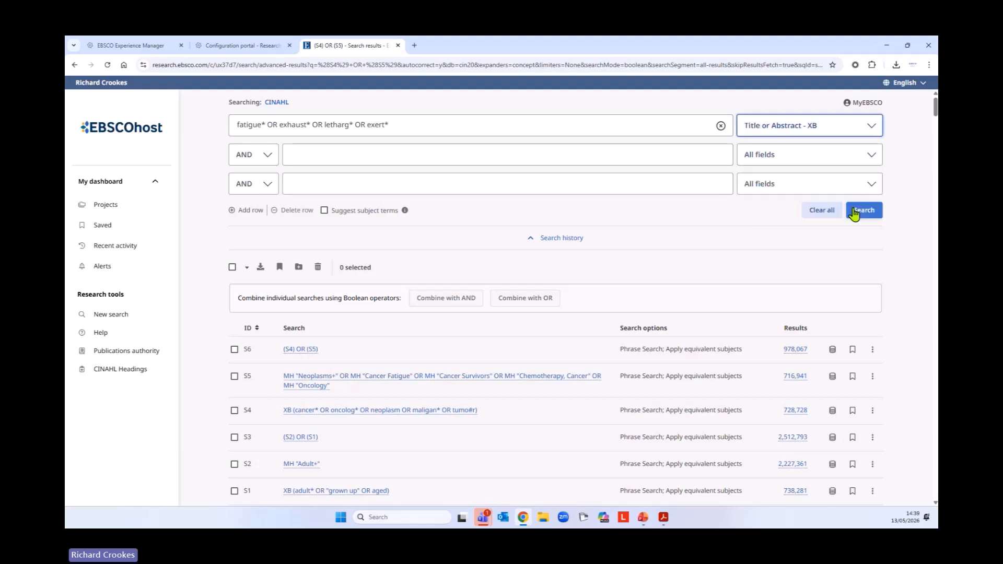
left_click(855, 211)
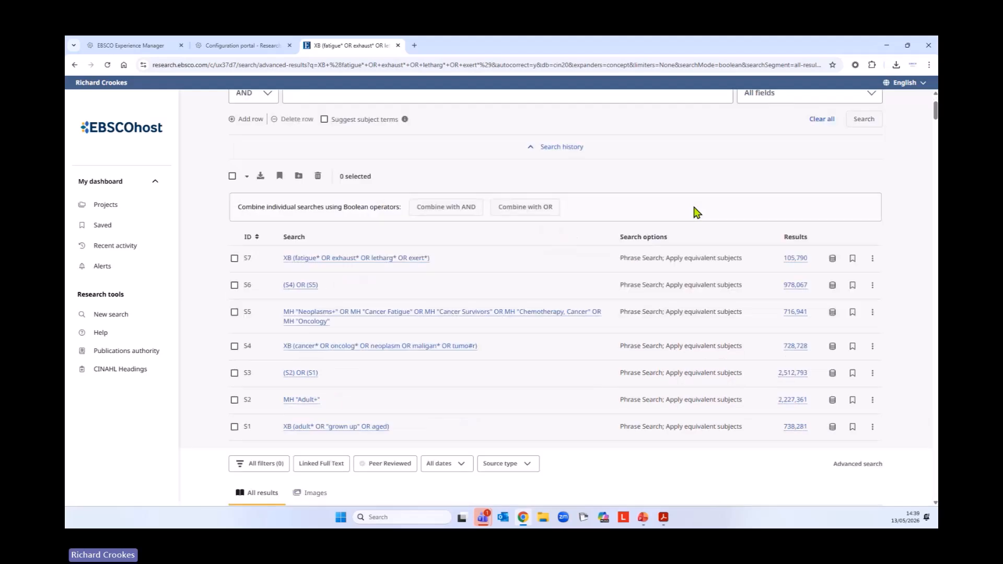
scroll(697, 212, "down", 1)
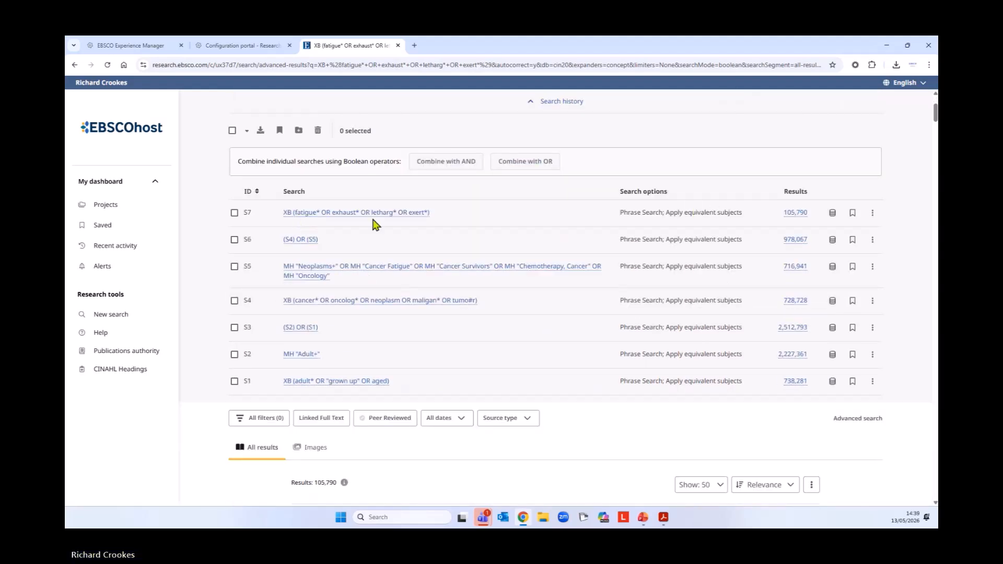
scroll(446, 244, "up", 2)
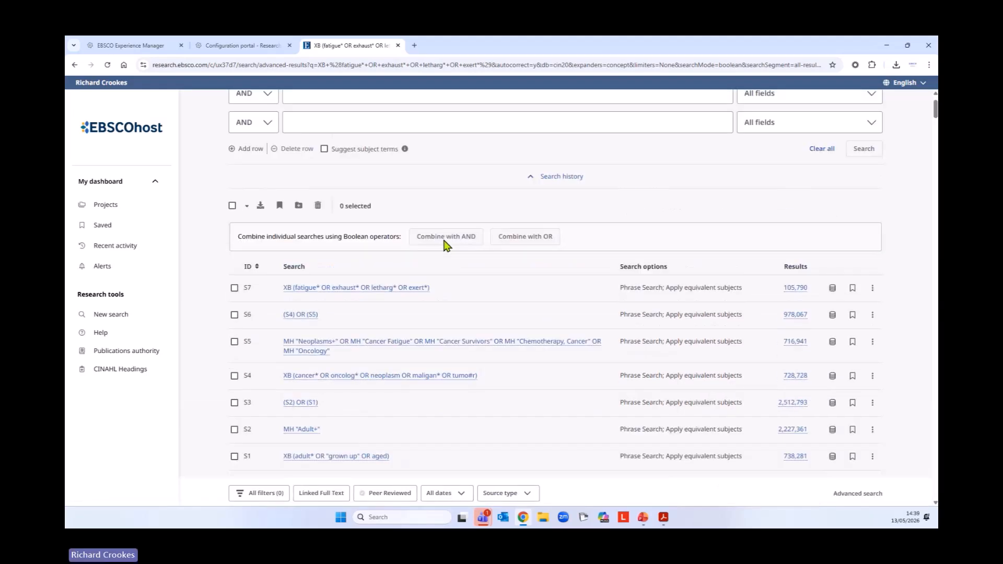
scroll(446, 244, "down", 2)
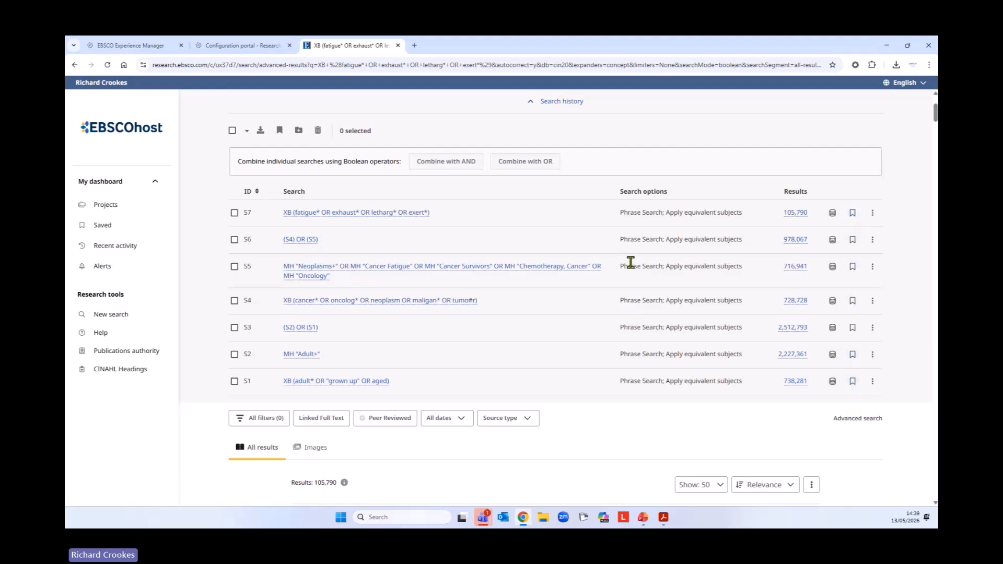
scroll(569, 256, "up", 3)
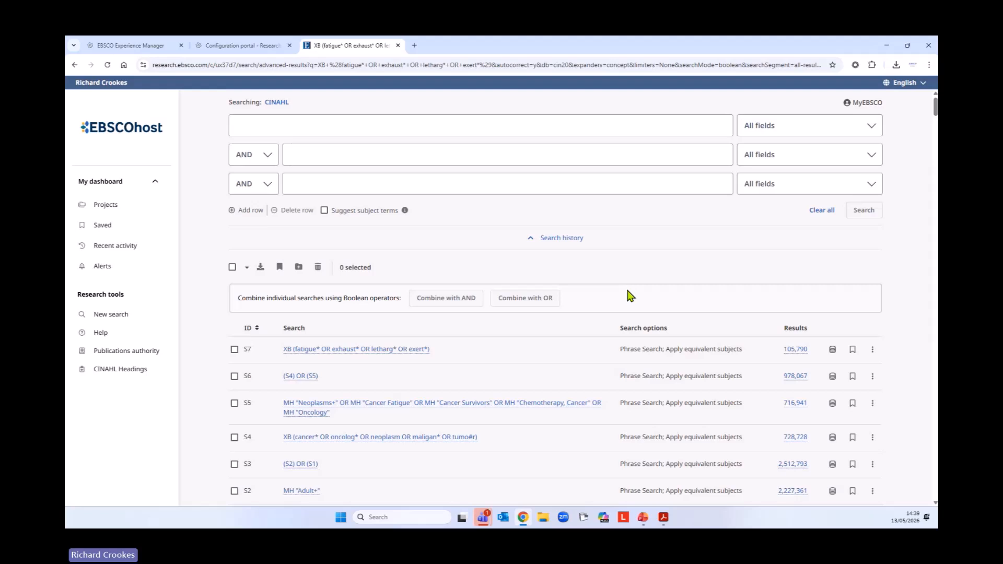
Enter fatigue OR lethargy OR exertion as the first line of a new query.
left_click(280, 124)
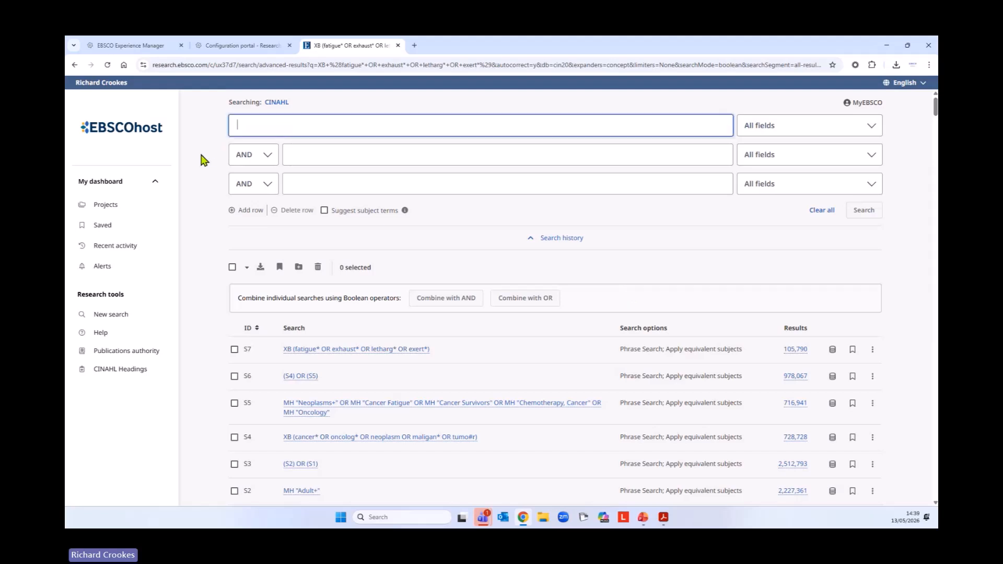
type("fat")
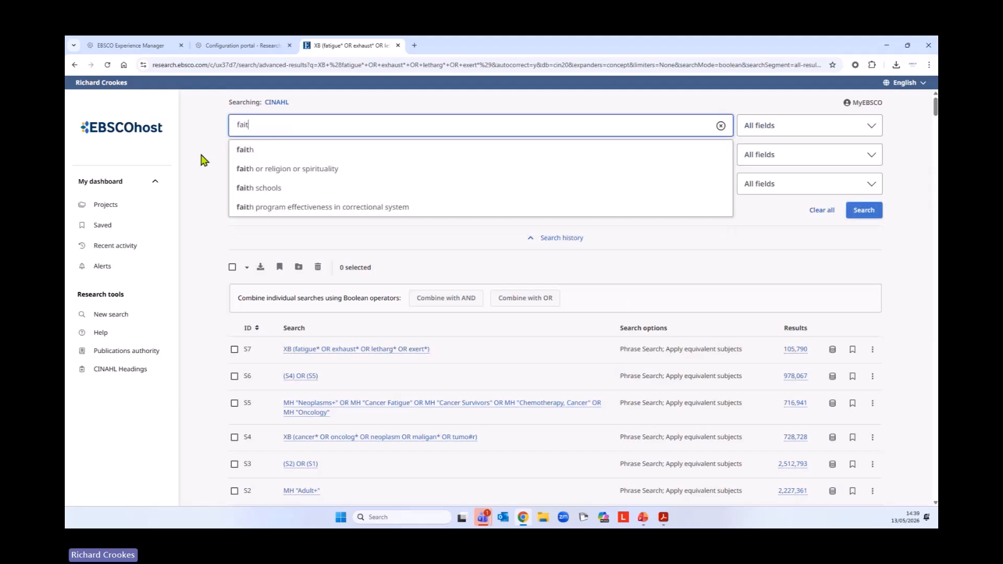
type("ia")
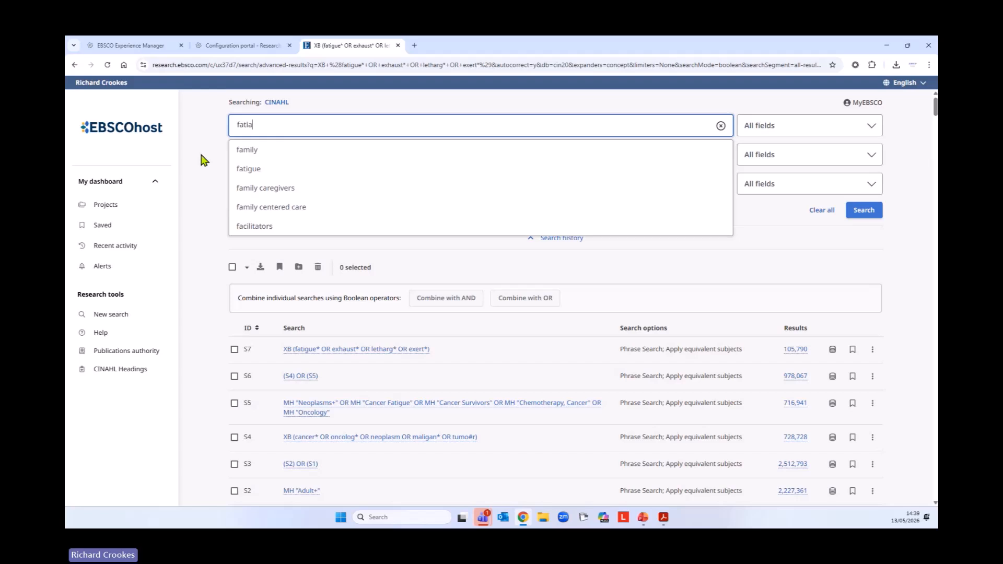
key("BackSpace")
type("gue")
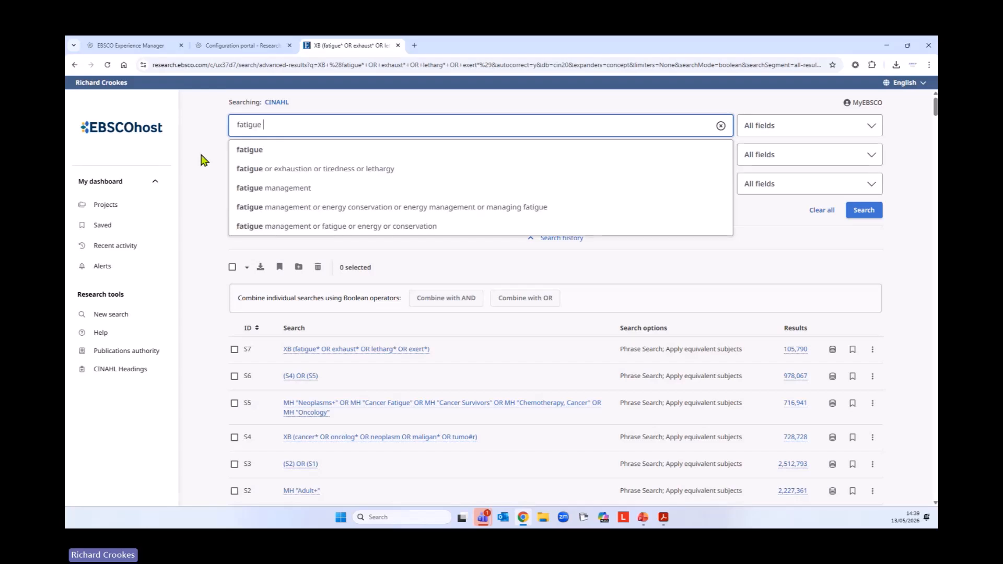
type(" OR lether")
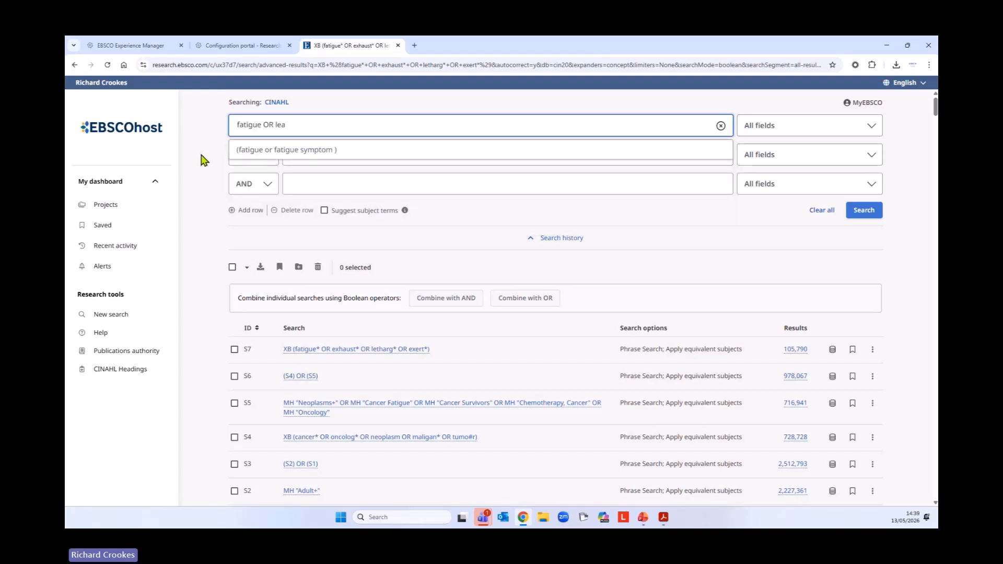
type("ay")
key("BackSpace")
key("BackSpace")
key("BackSpace")
key("BackSpace")
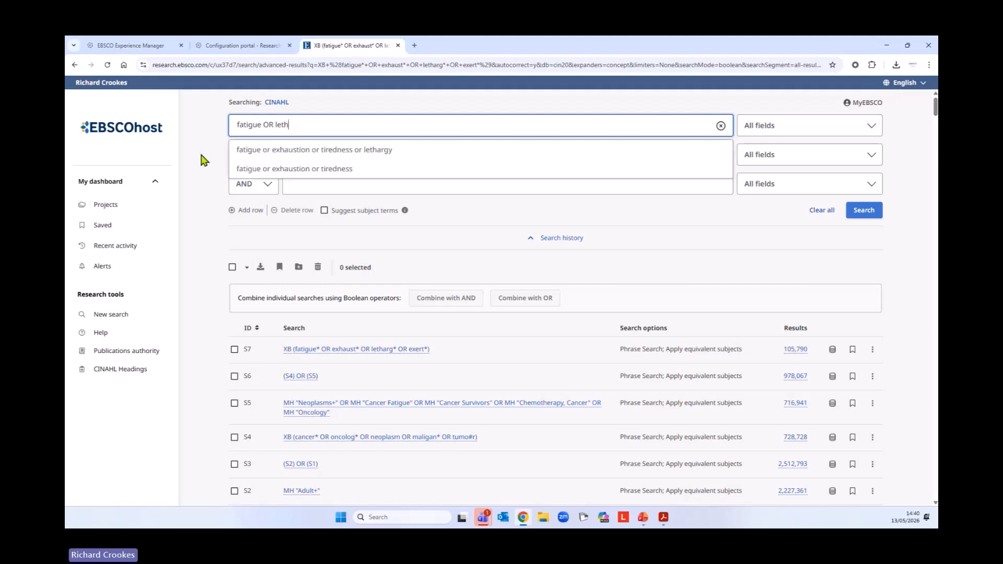
type("argy OR exertion")
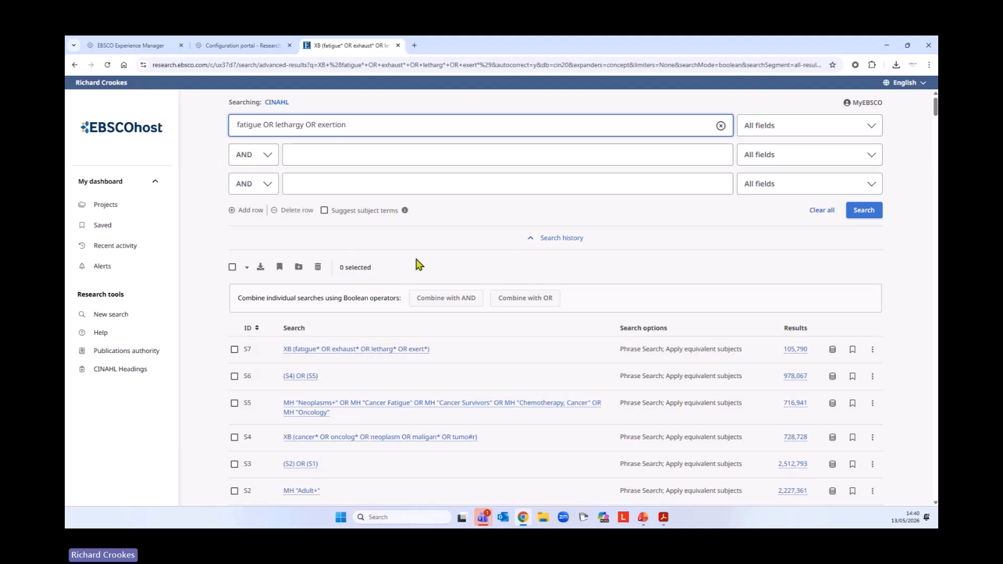
Look up suggested CINAHL subject headings for the fatigue query and select Exertion and Fatigue, both exploded.
left_click(324, 210)
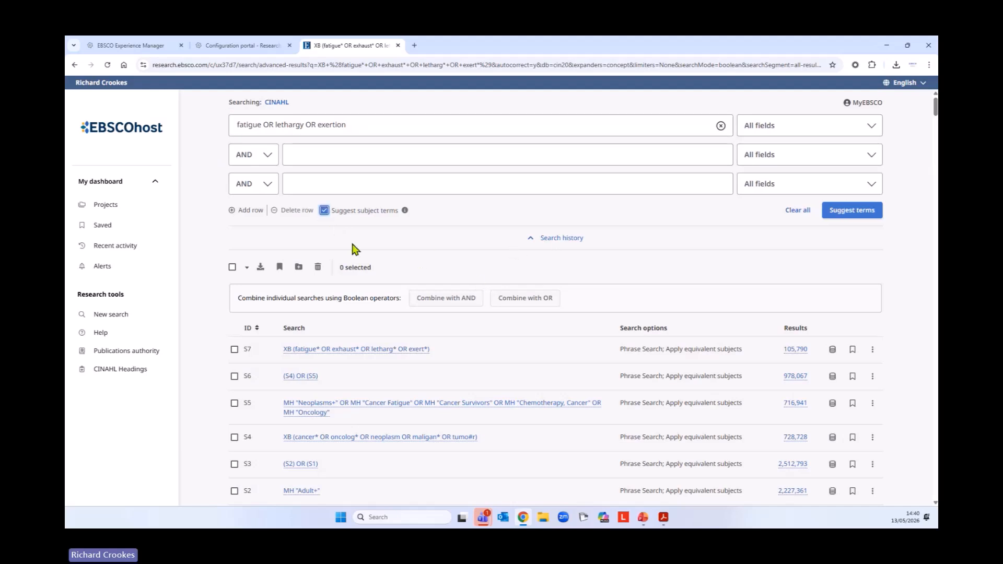
left_click(852, 214)
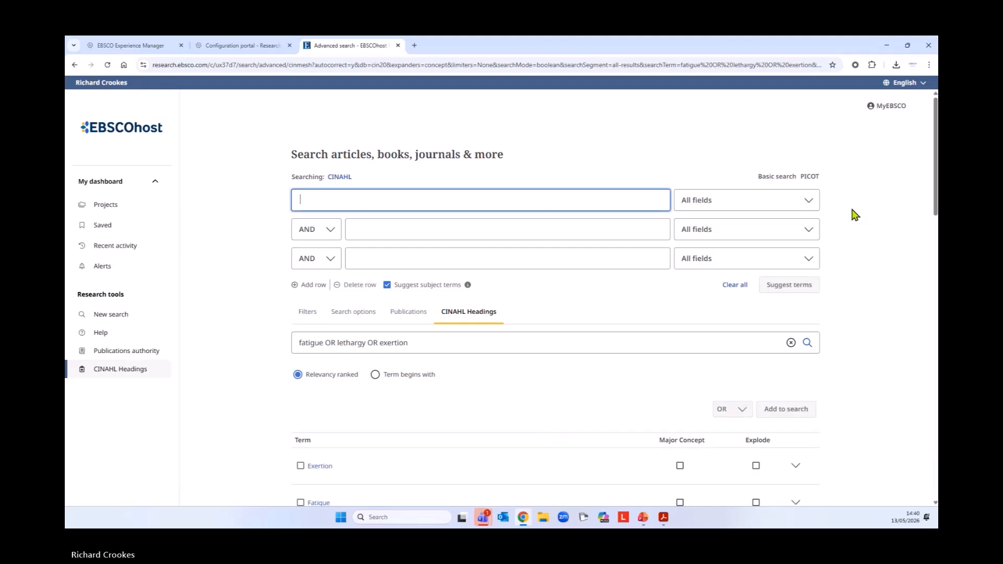
scroll(610, 262, "down", 4)
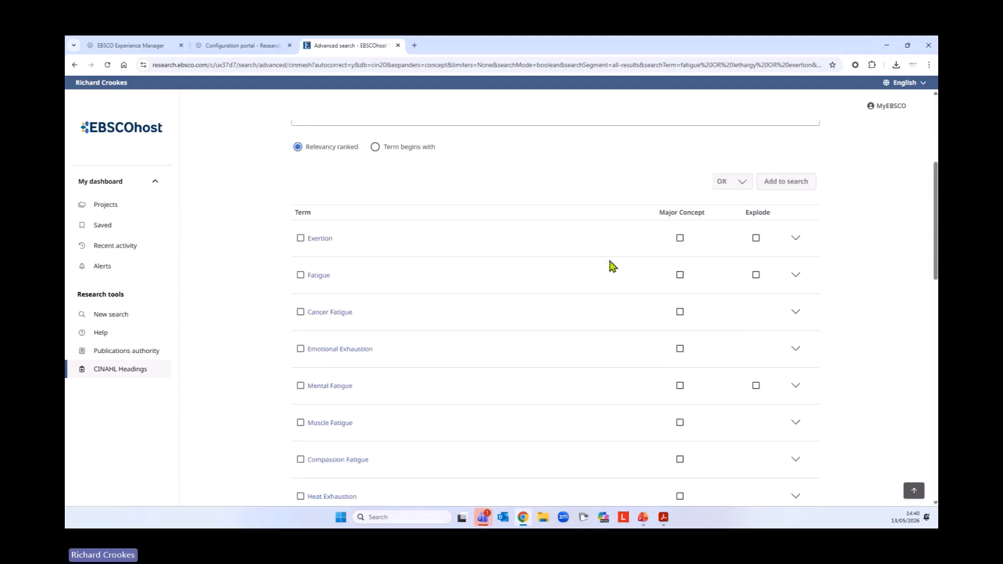
left_click(301, 239)
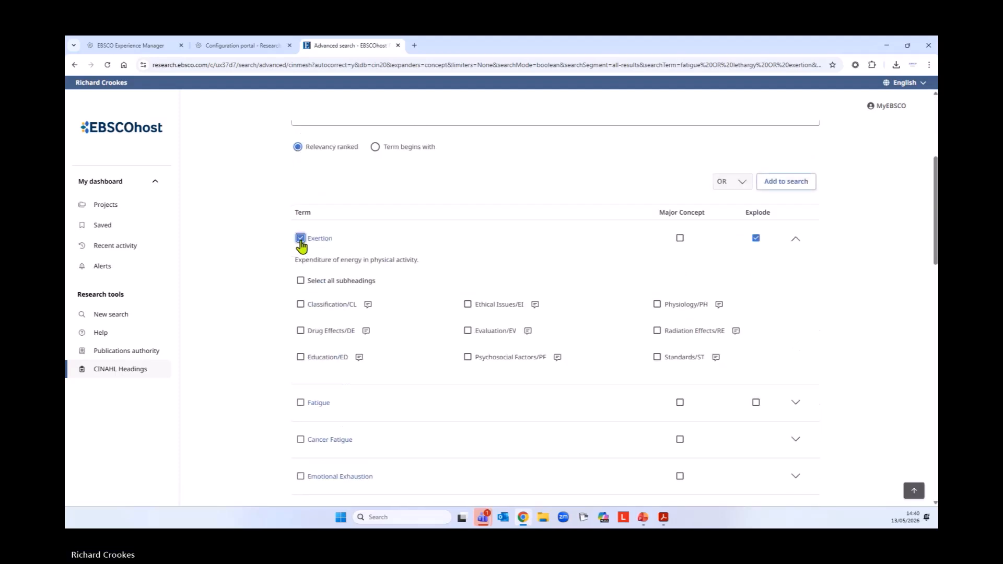
scroll(507, 319, "down", 3)
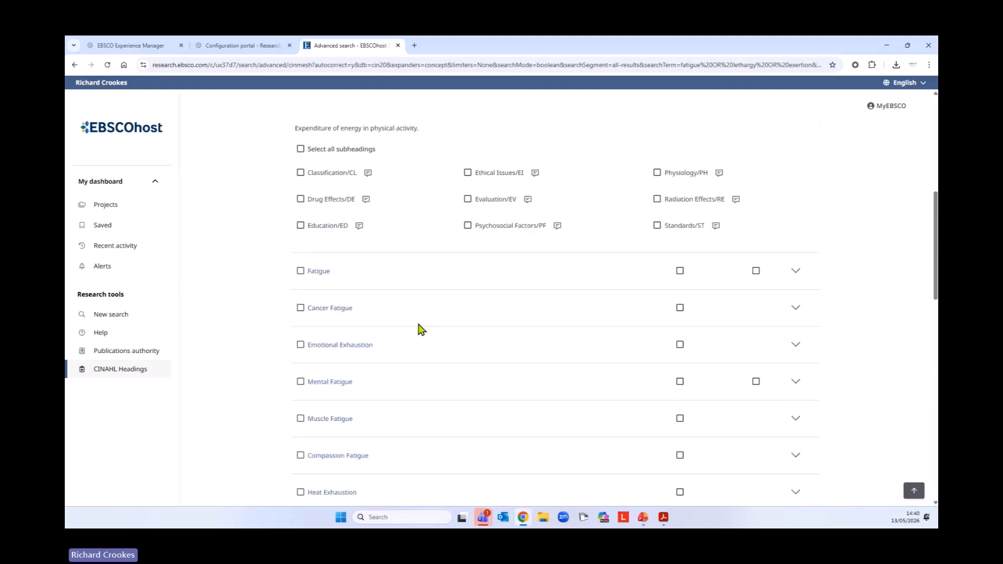
scroll(302, 277, "up", 1)
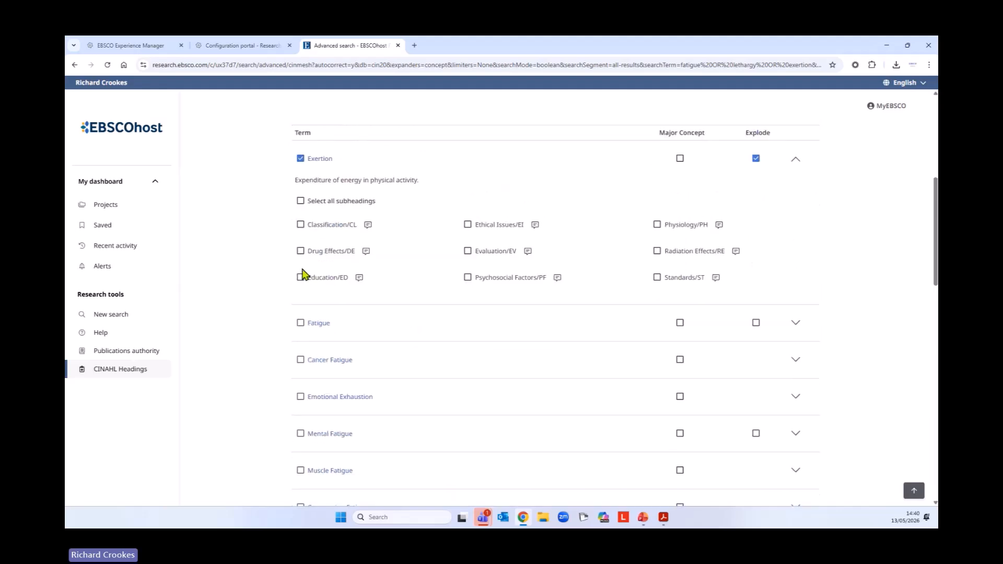
left_click(301, 320)
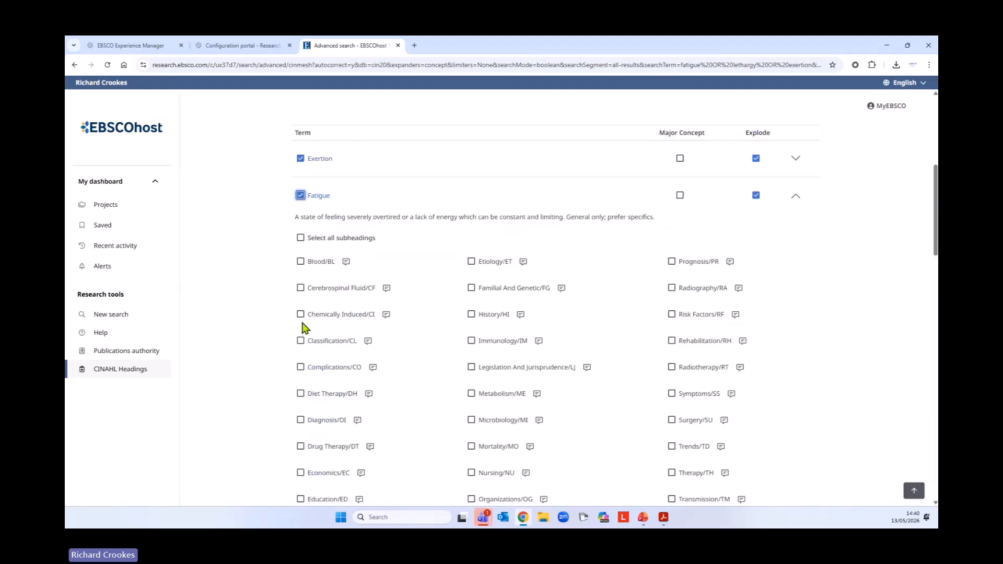
left_click(796, 196)
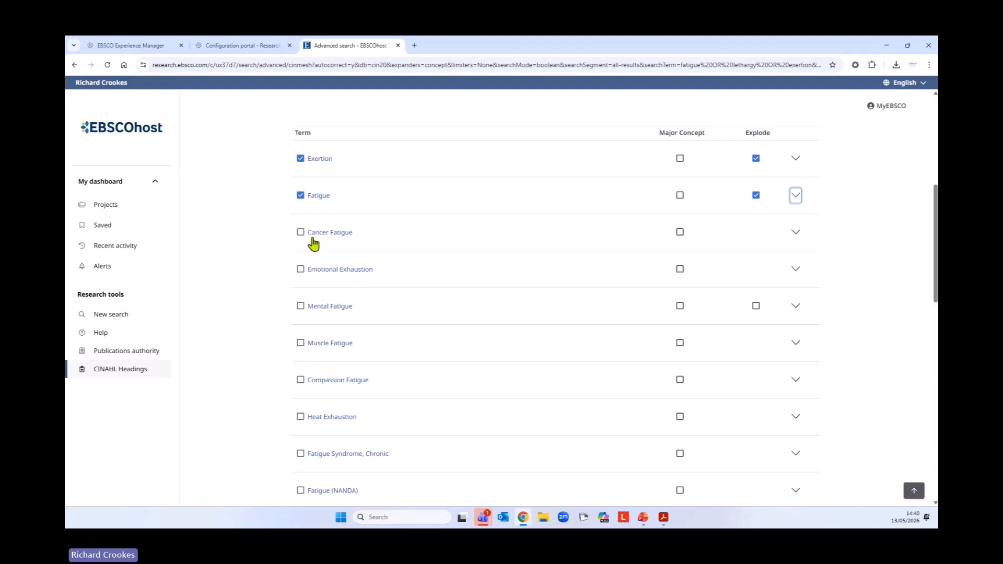
Check the remaining suggested headings and also select Mental Fatigue.
scroll(452, 286, "down", 3)
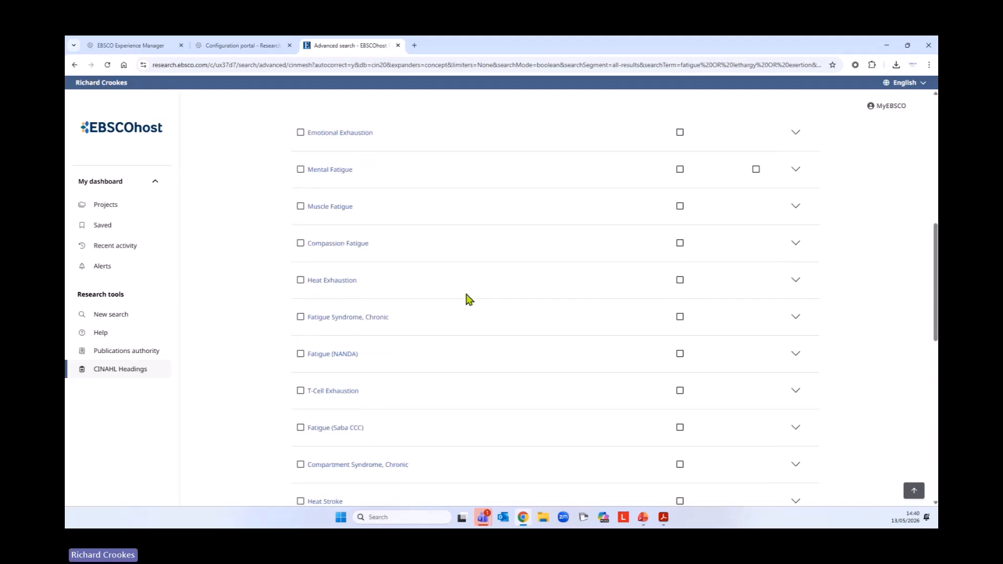
scroll(503, 335, "down", 5)
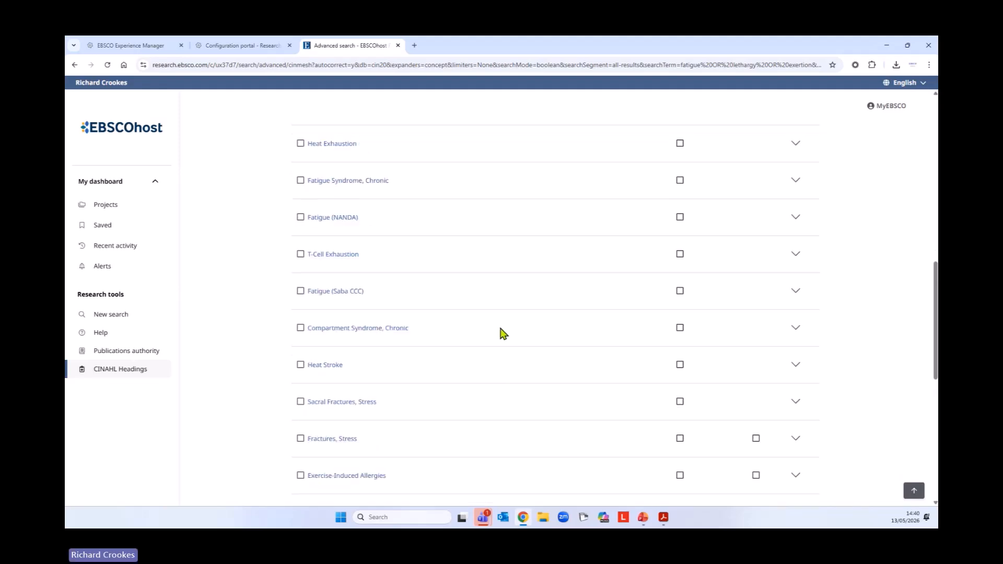
scroll(503, 335, "down", 5)
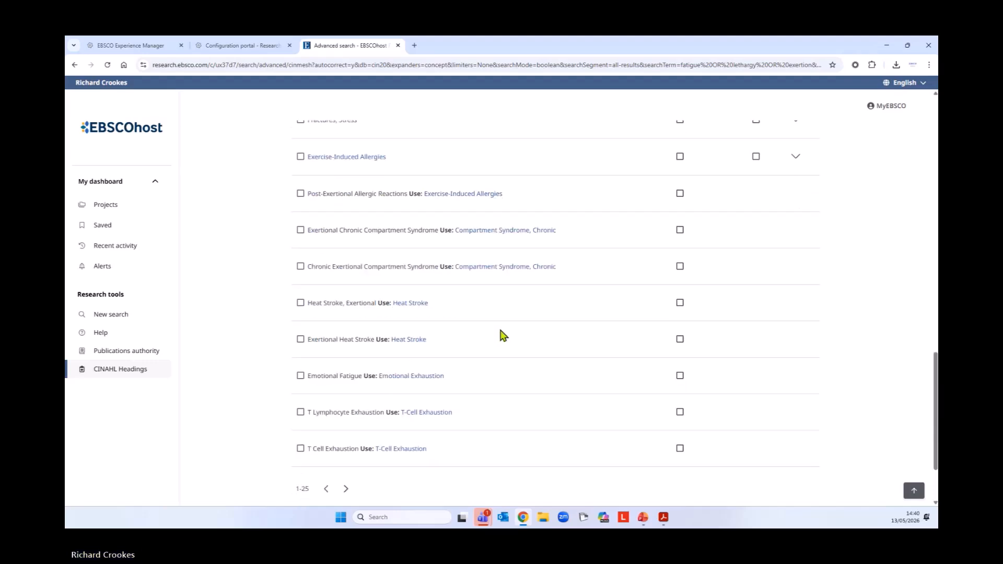
scroll(503, 335, "up", 8)
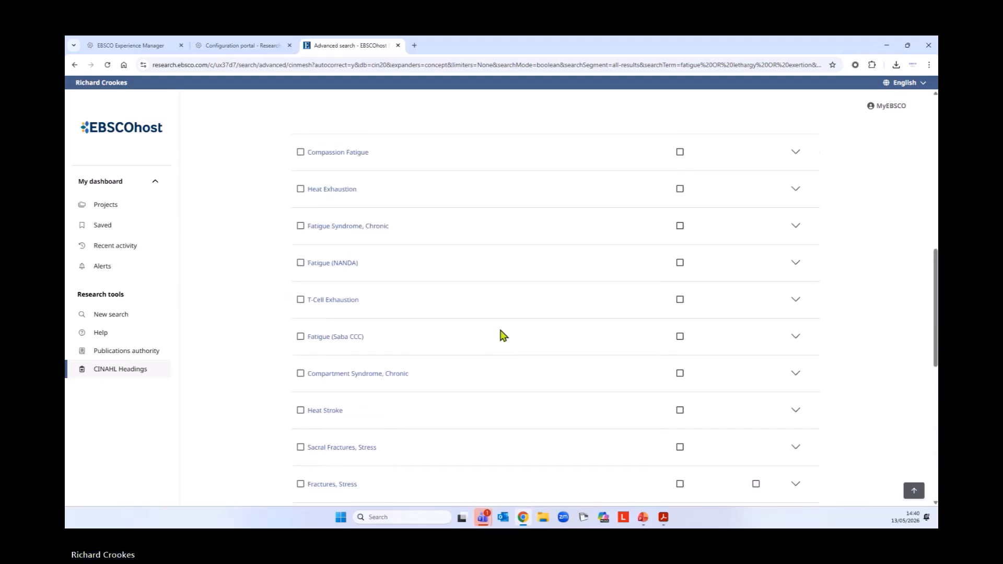
scroll(501, 332, "up", 4)
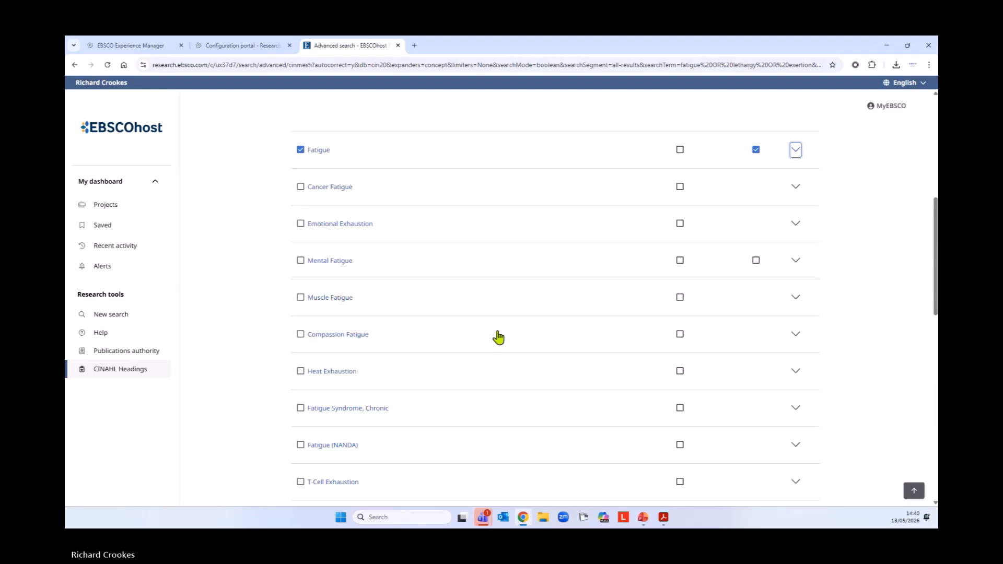
scroll(498, 338, "up", 4)
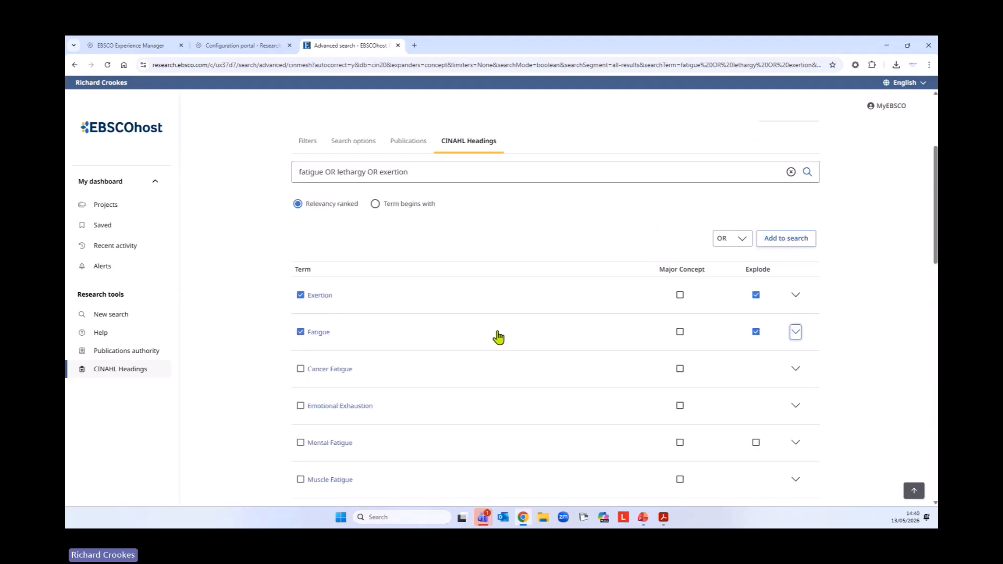
left_click(301, 443)
Add the selected headings to the query with OR and run the subject heading search.
scroll(499, 376, "up", 3)
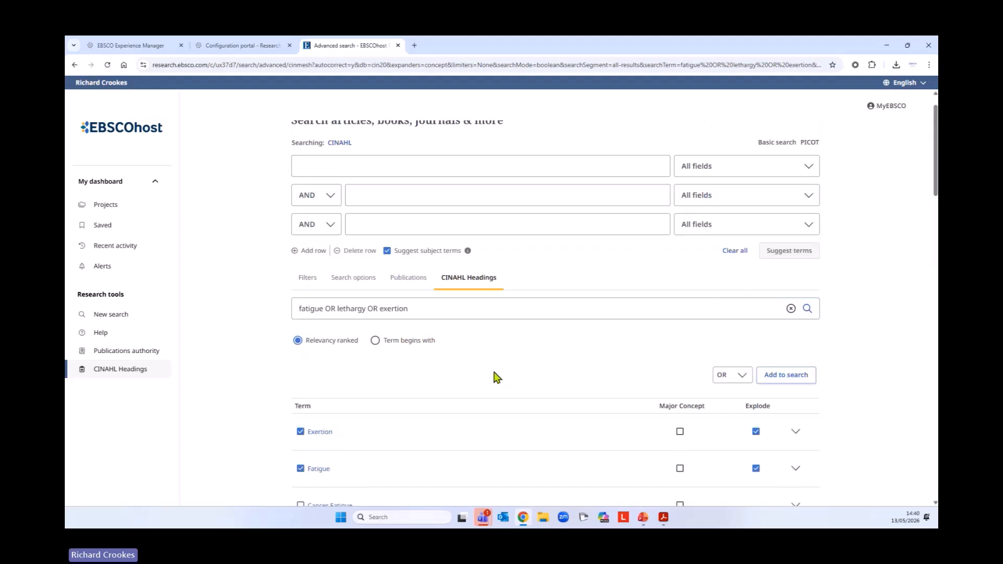
left_click(803, 377)
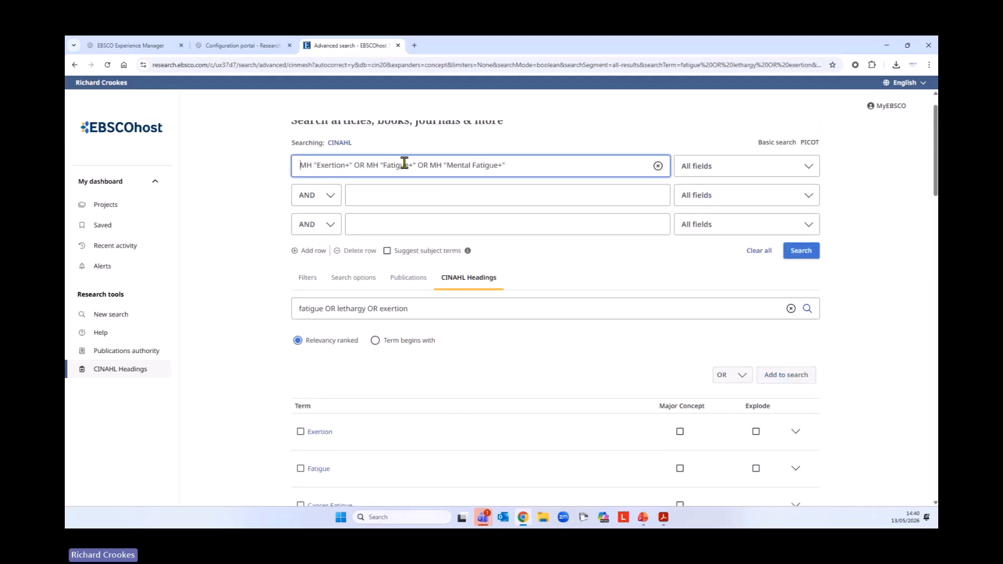
left_click(794, 252)
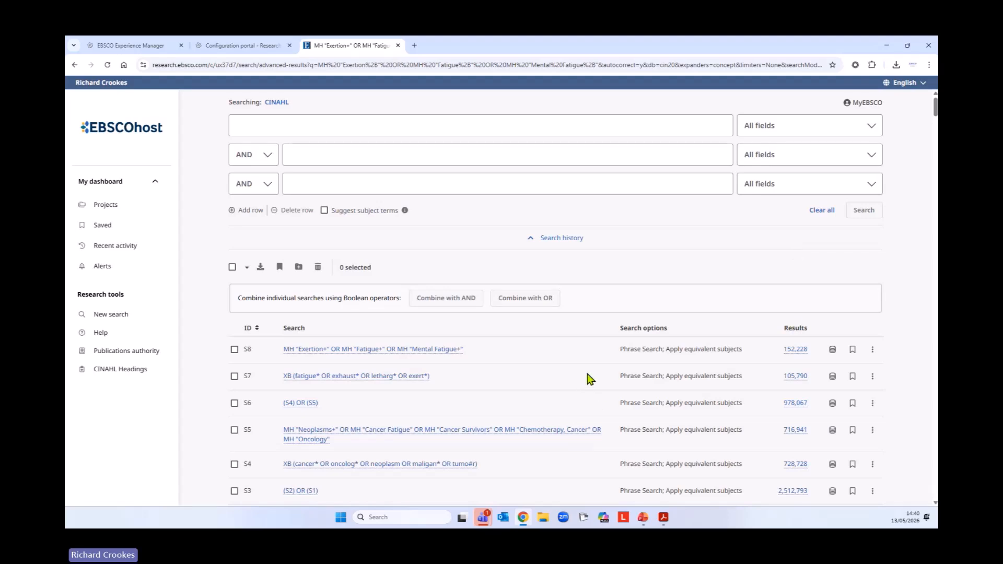
Combine searches S7 and S8 from the search history with OR and run the combined search.
left_click(234, 376)
left_click(235, 349)
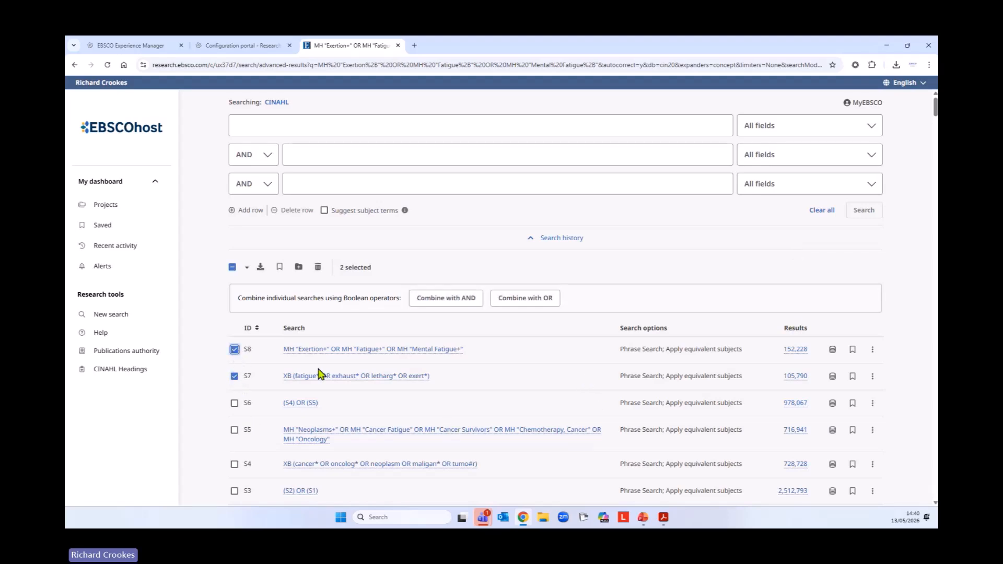
left_click(525, 299)
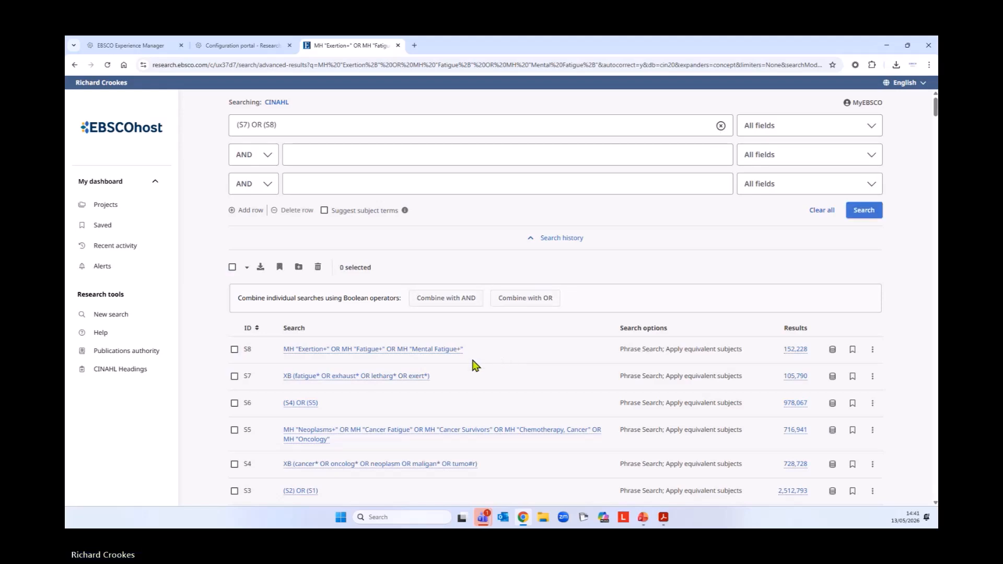
left_click(861, 211)
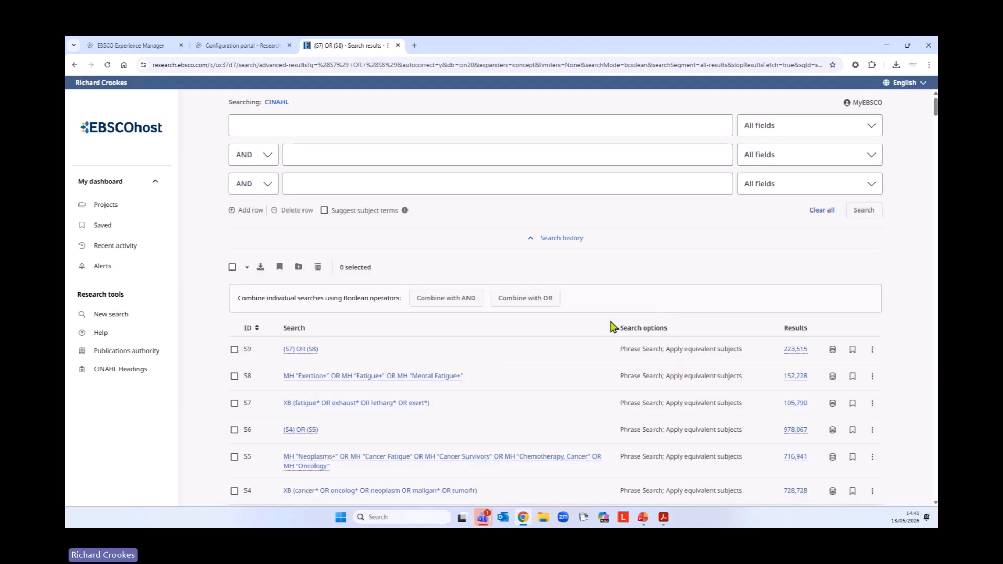
Sort the search history by ID in ascending order, starting from S1.
scroll(572, 322, "down", 3)
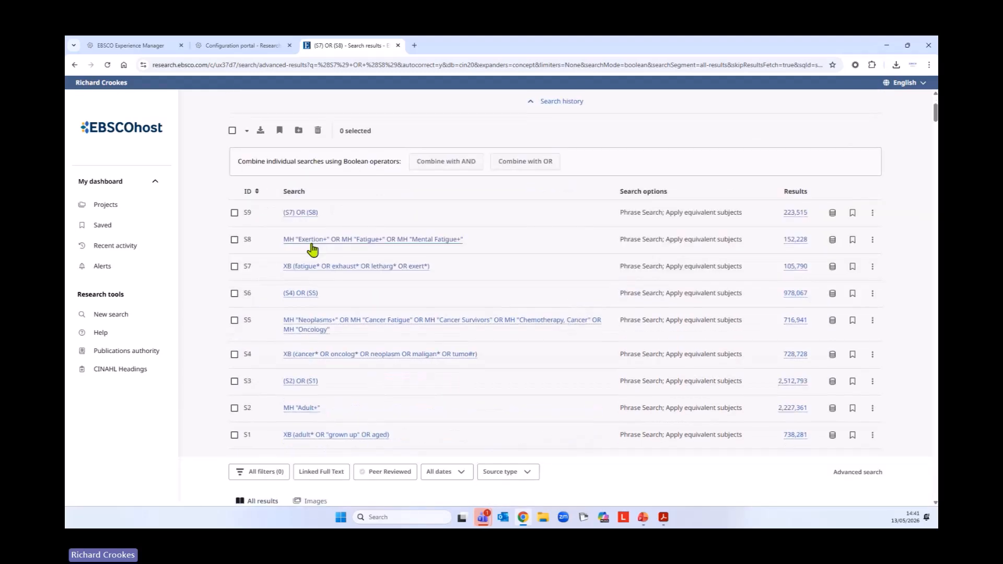
left_click(249, 197)
scroll(574, 292, "down", 1)
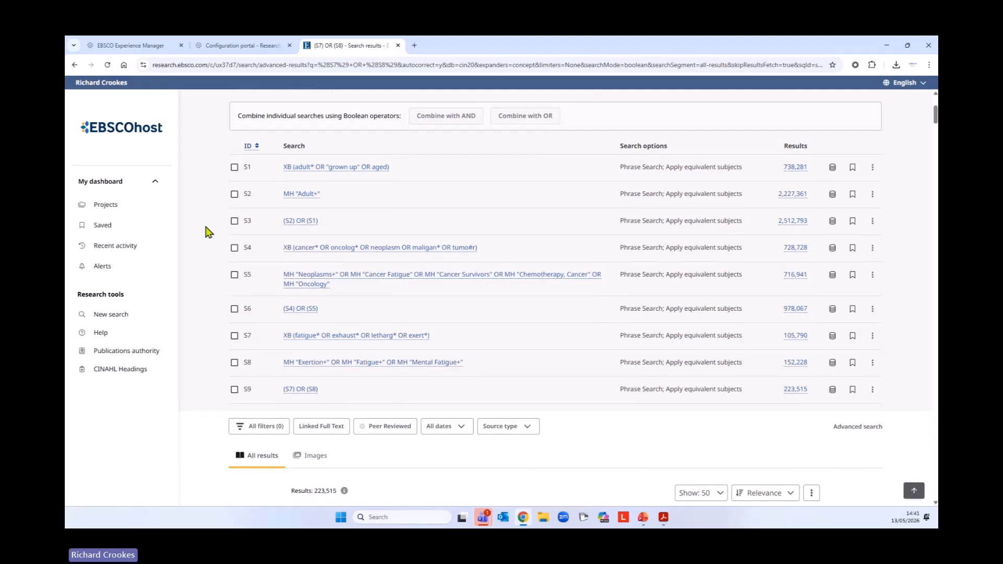
Combine searches S3, S6 and S9 with AND, run the combined search and check its results.
left_click(234, 220)
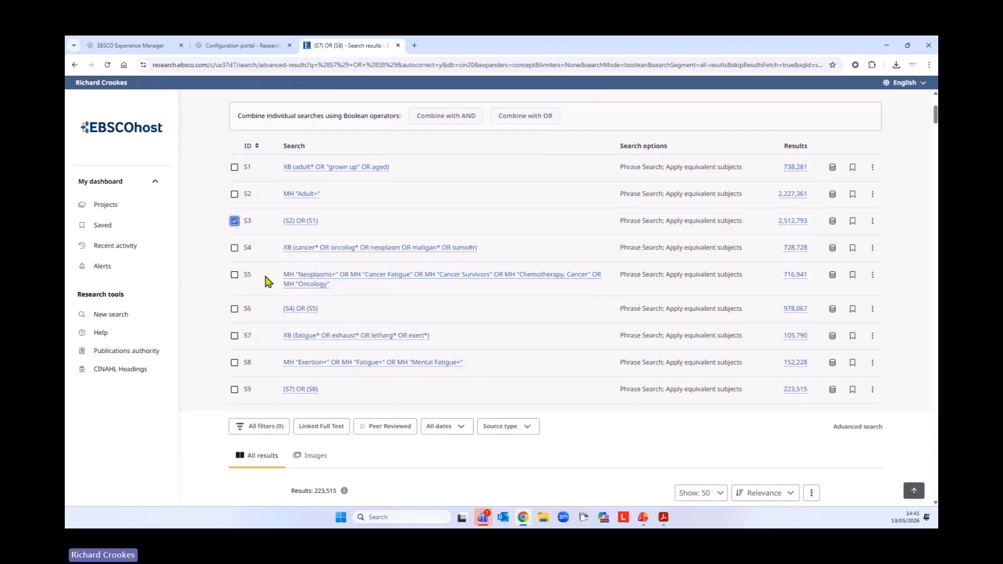
left_click(234, 308)
left_click(234, 389)
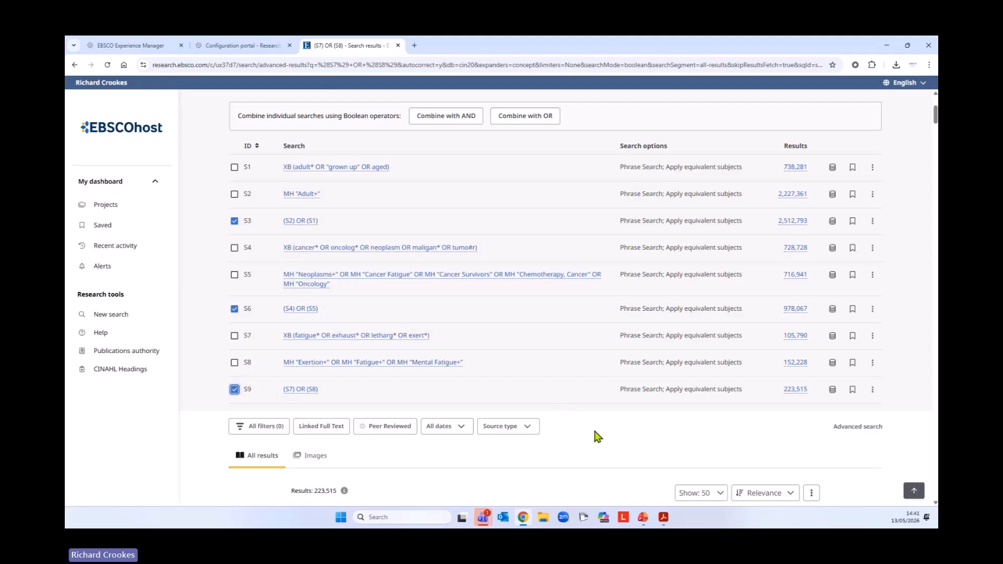
scroll(598, 436, "up", 4)
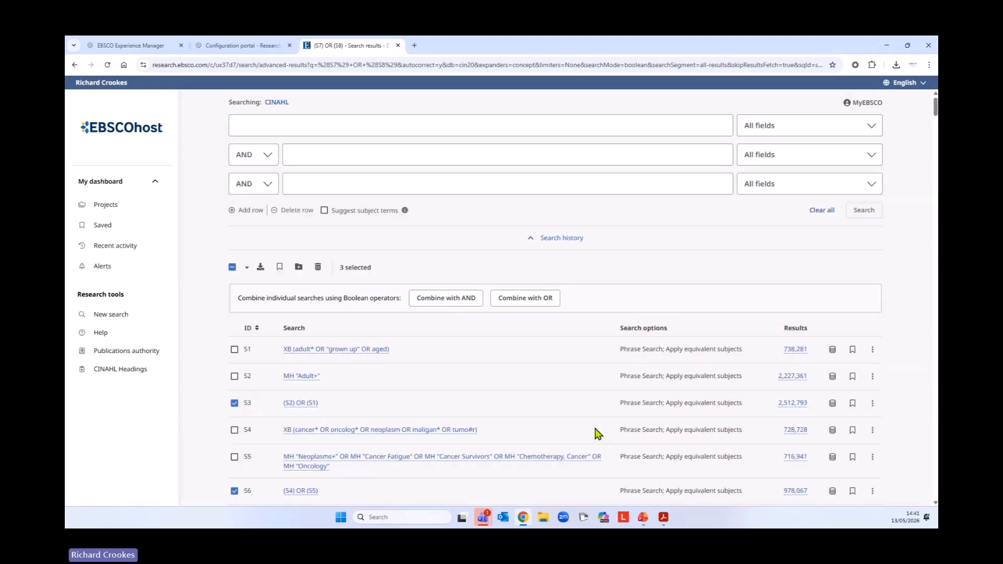
left_click(468, 305)
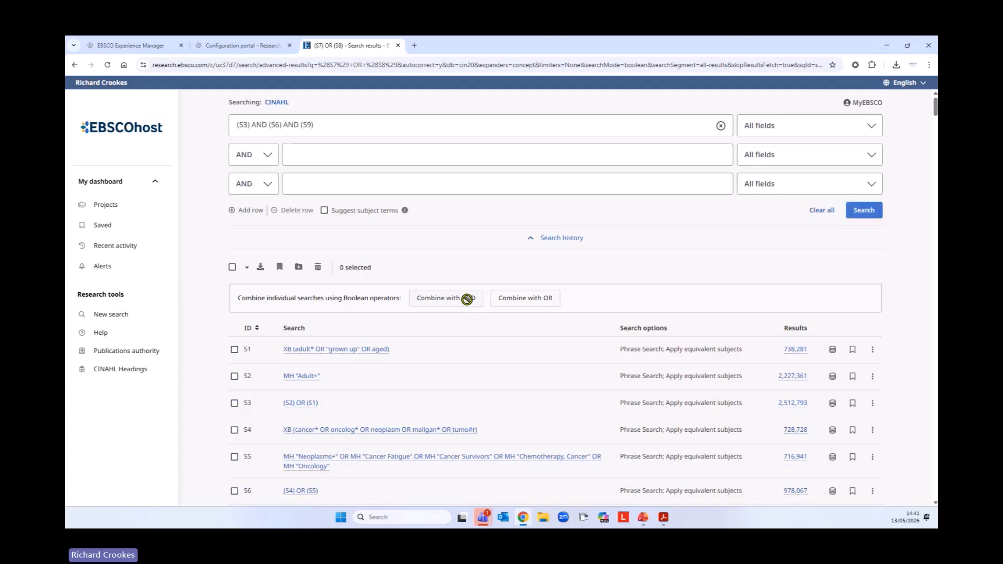
left_click(863, 211)
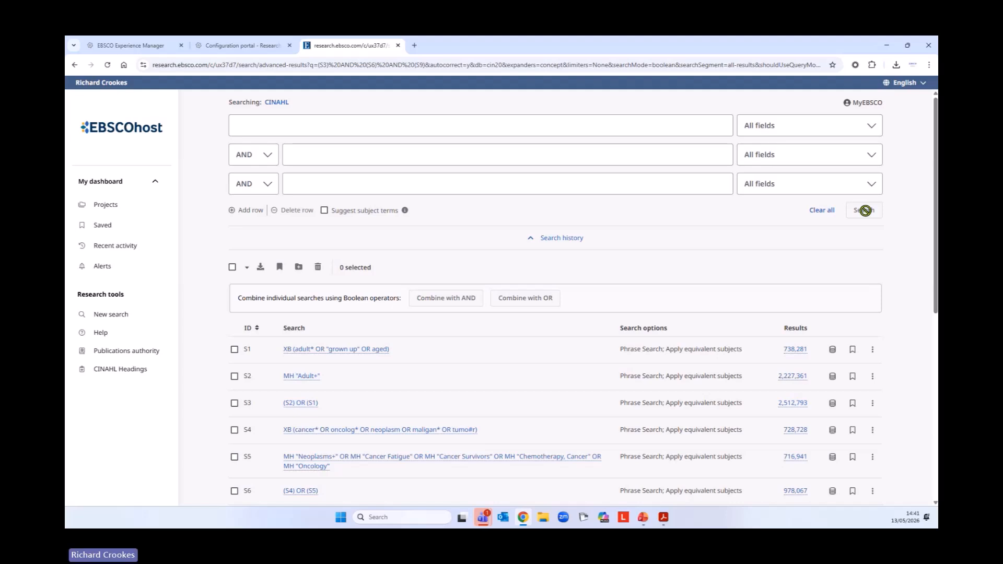
scroll(651, 284, "down", 4)
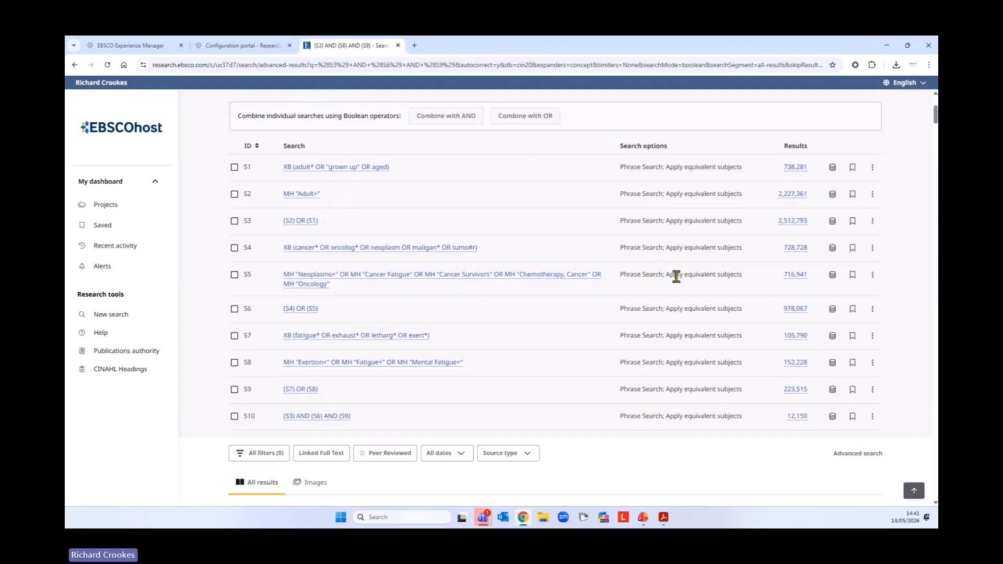
scroll(669, 275, "down", 2)
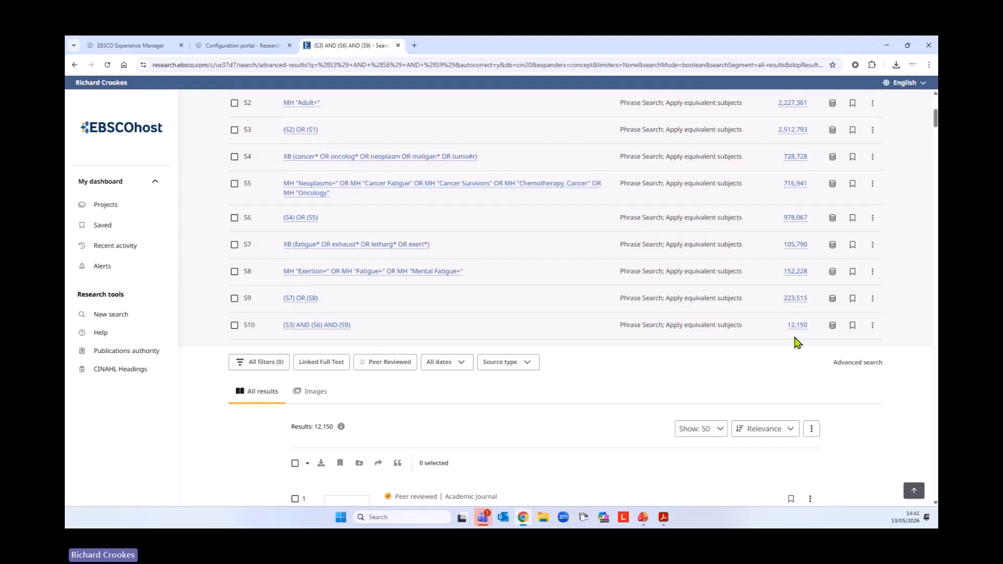
scroll(797, 342, "down", 5)
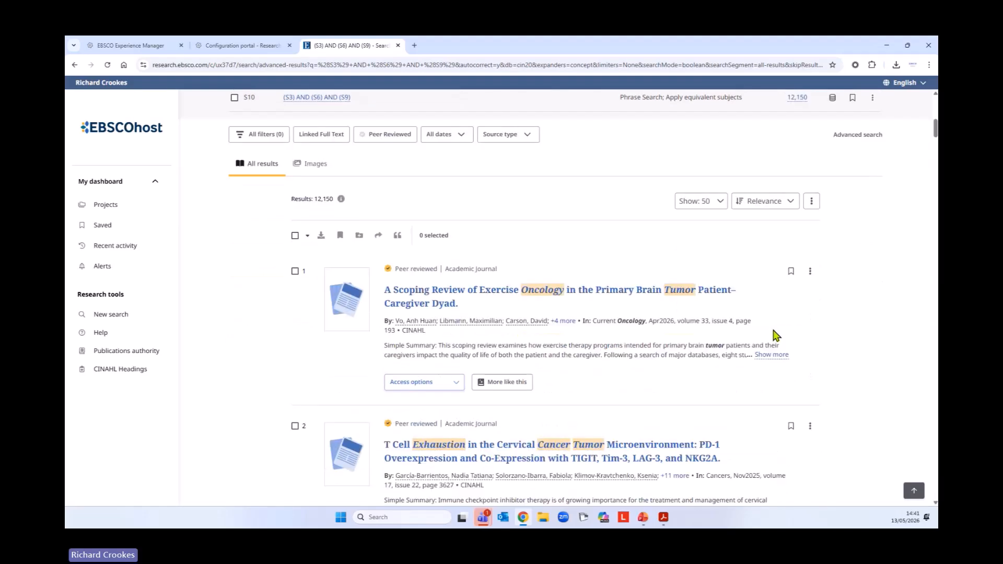
Enter the keyword query meditat* OR mindful* OR breath* OR relax* OR yoga OR "guided imagery" in the first search row.
scroll(783, 386, "up", 4)
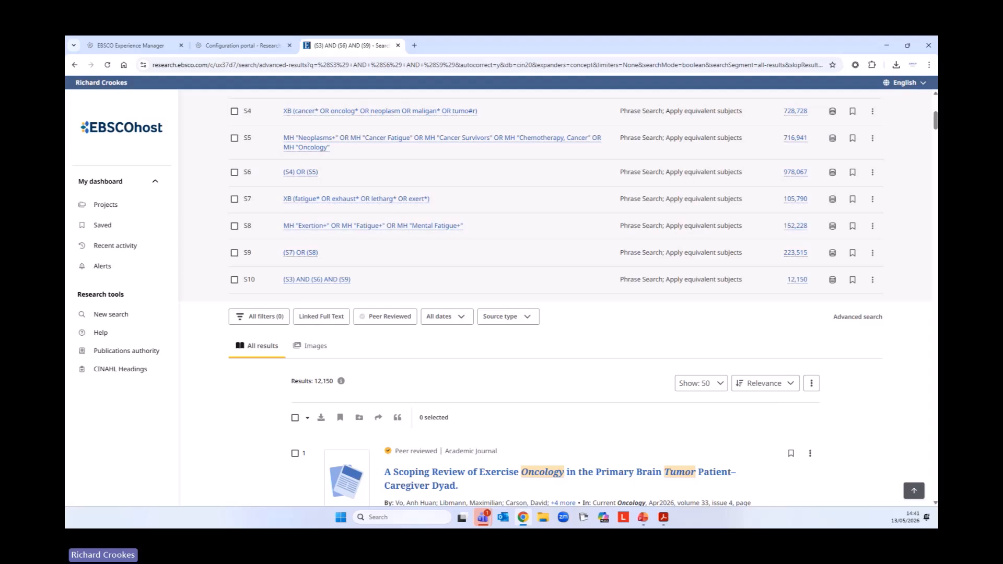
scroll(526, 242, "up", 7)
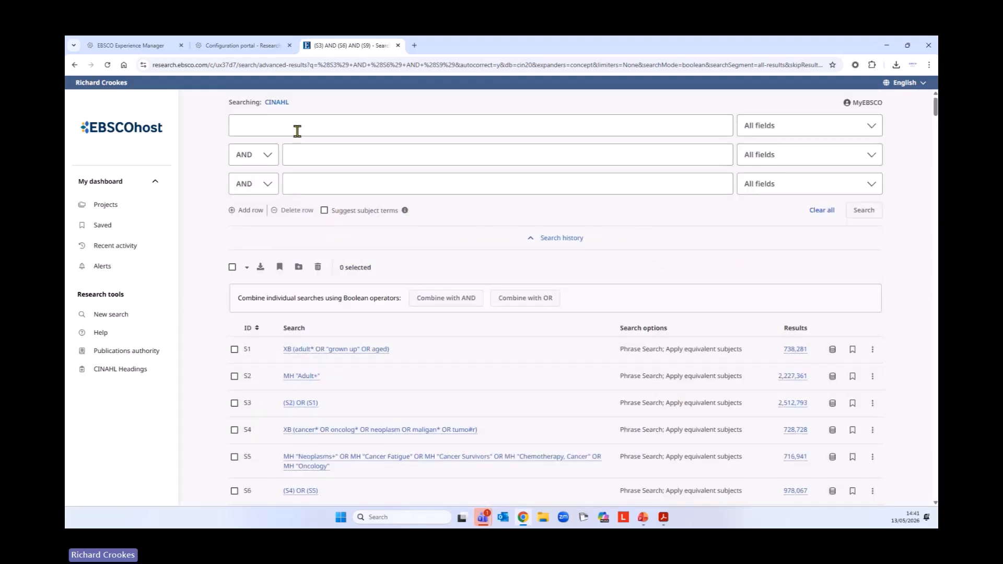
left_click(351, 129)
type("medi")
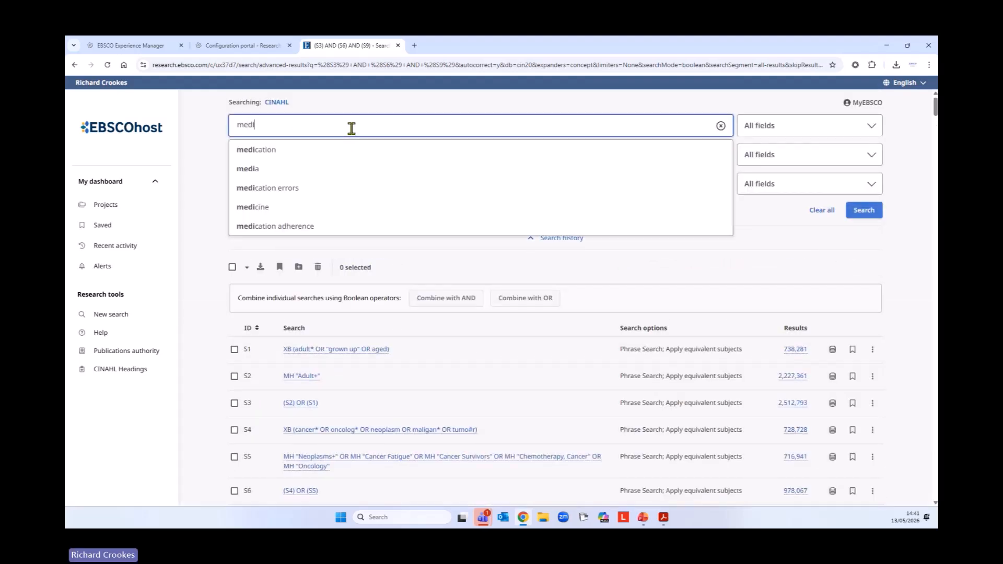
type("tat*")
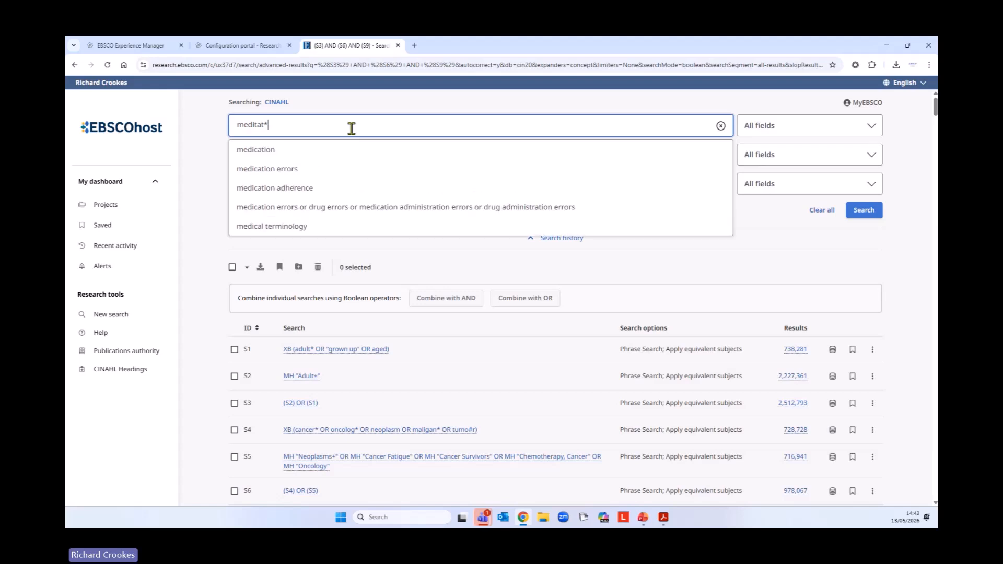
type(" OR ")
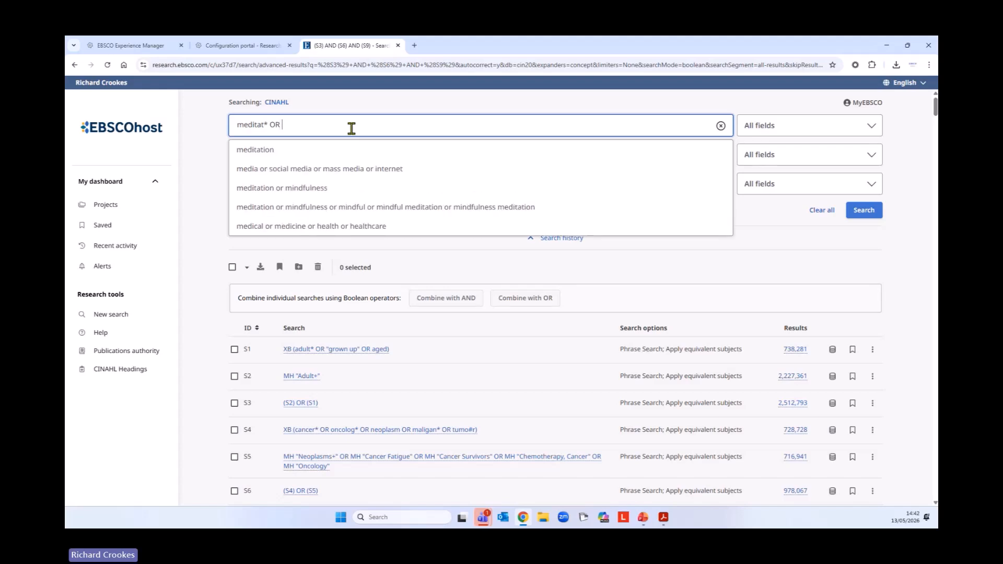
type("Mindful*")
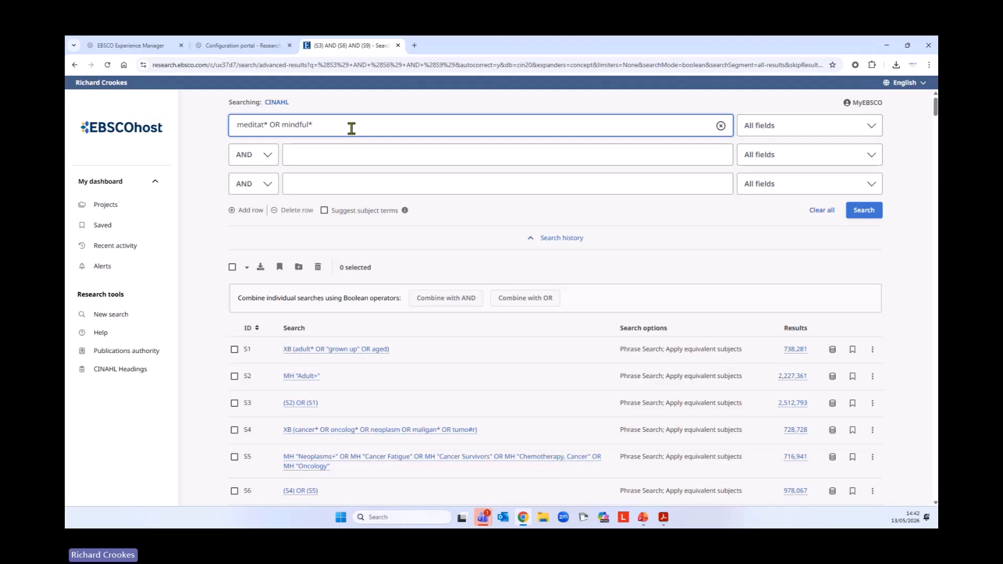
type("OR be")
type("ath* OR relax")
type("* OR YOU")
key("BackSpace")
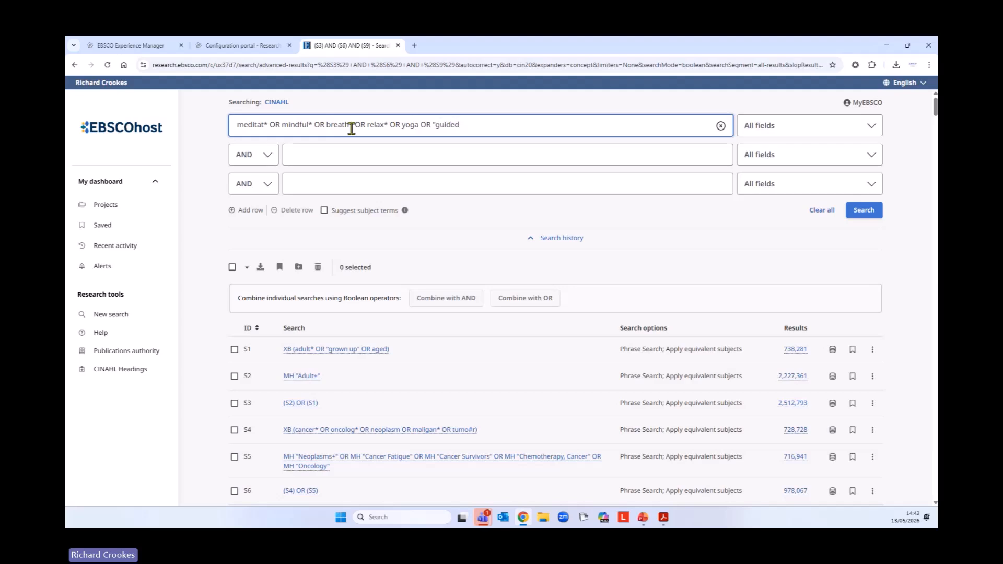
type("guided imagery")
Restrict the meditation keyword query to Title or Abstract - XB and run the search.
left_click(810, 129)
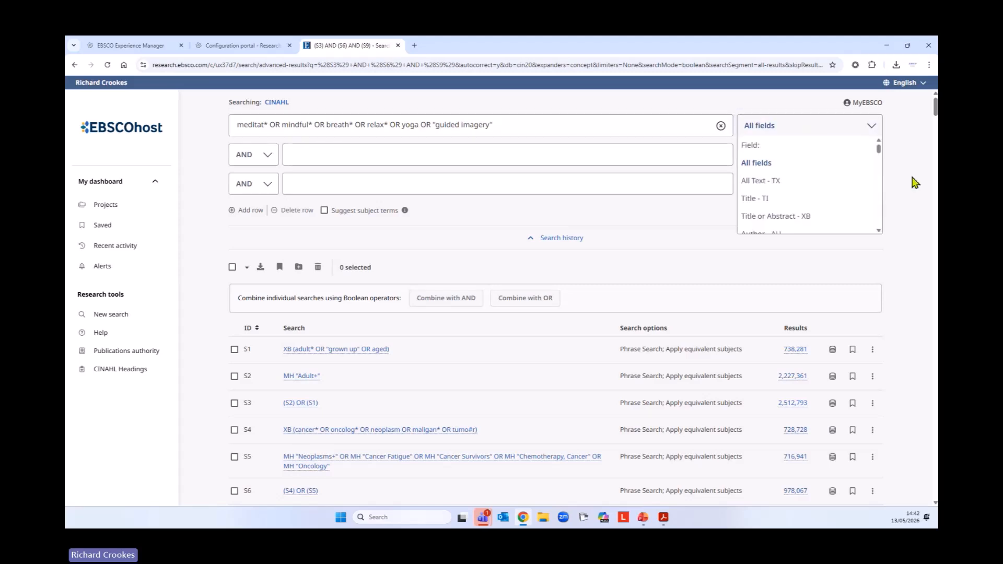
left_click(834, 217)
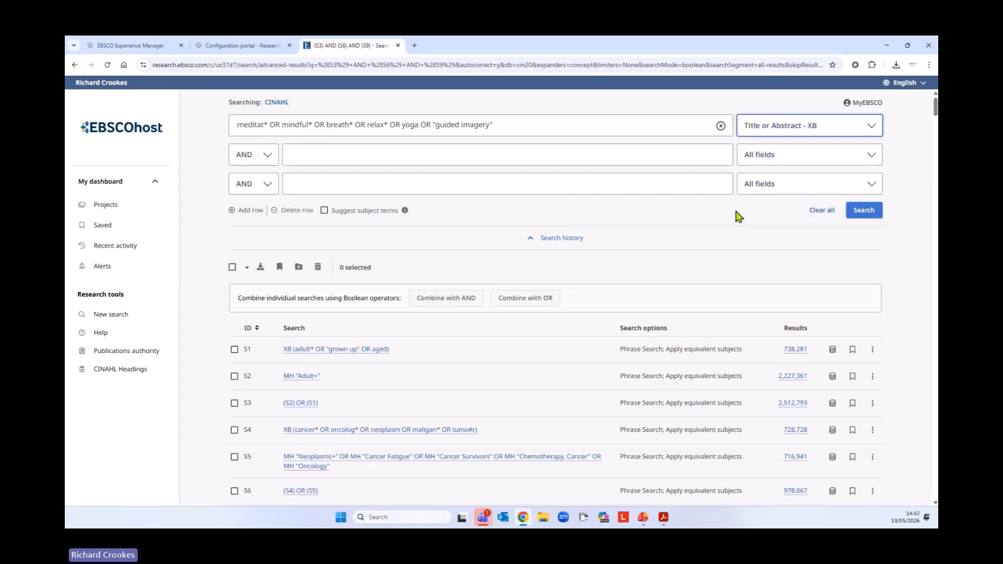
left_click(859, 211)
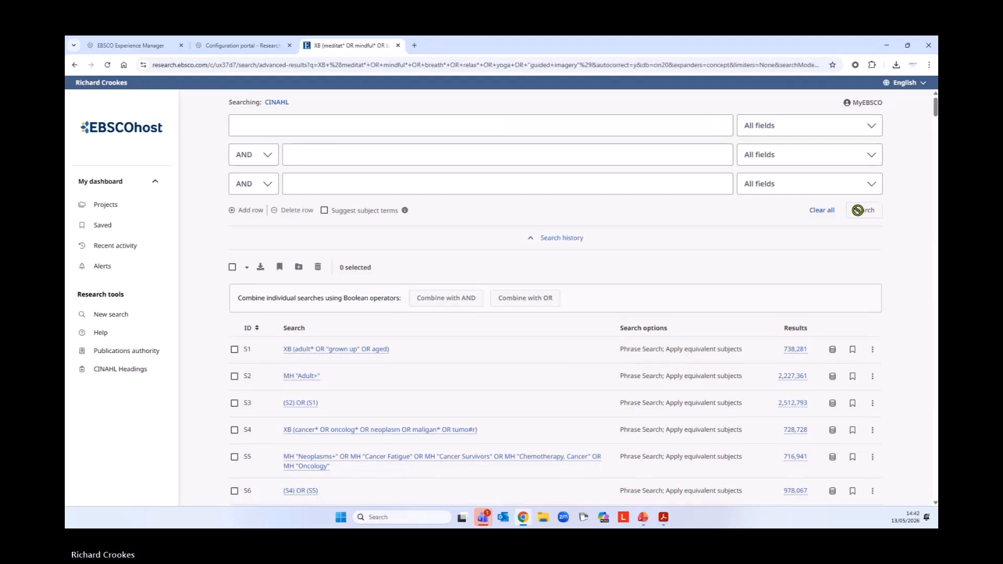
scroll(736, 240, "down", 4)
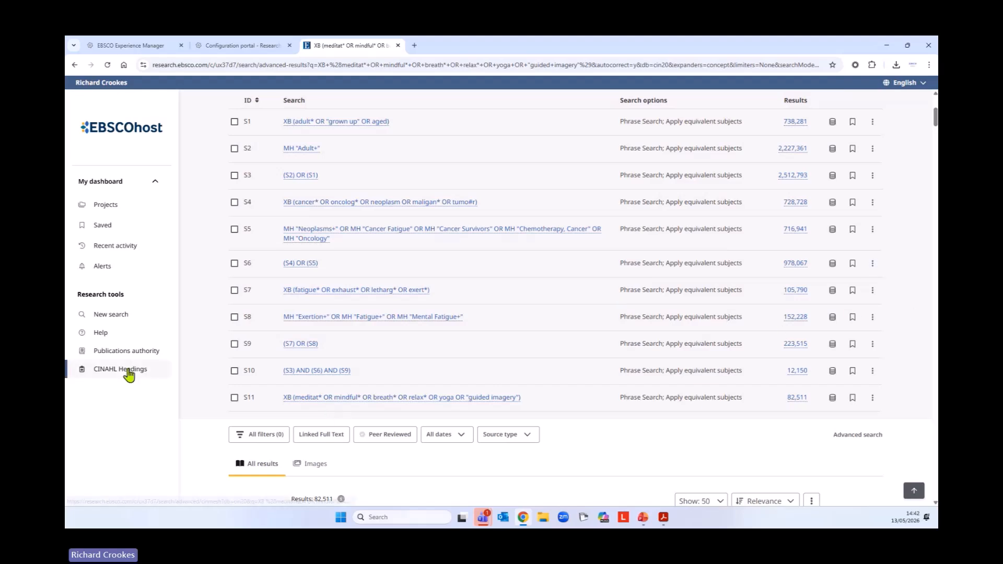
Open CINAHL Headings, clear the previous query and heading term, and look up headings for meditation.
left_click(129, 371)
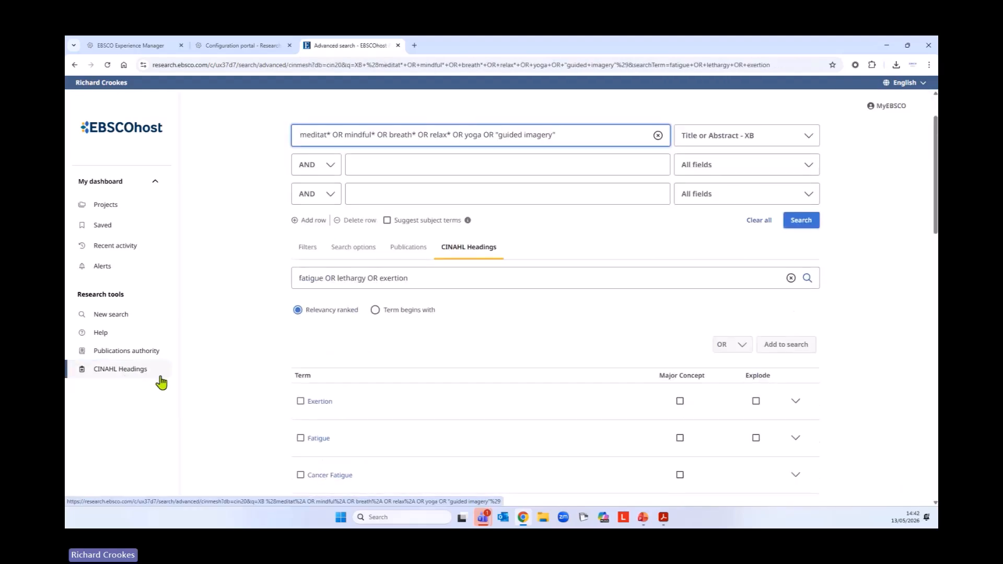
left_click(759, 221)
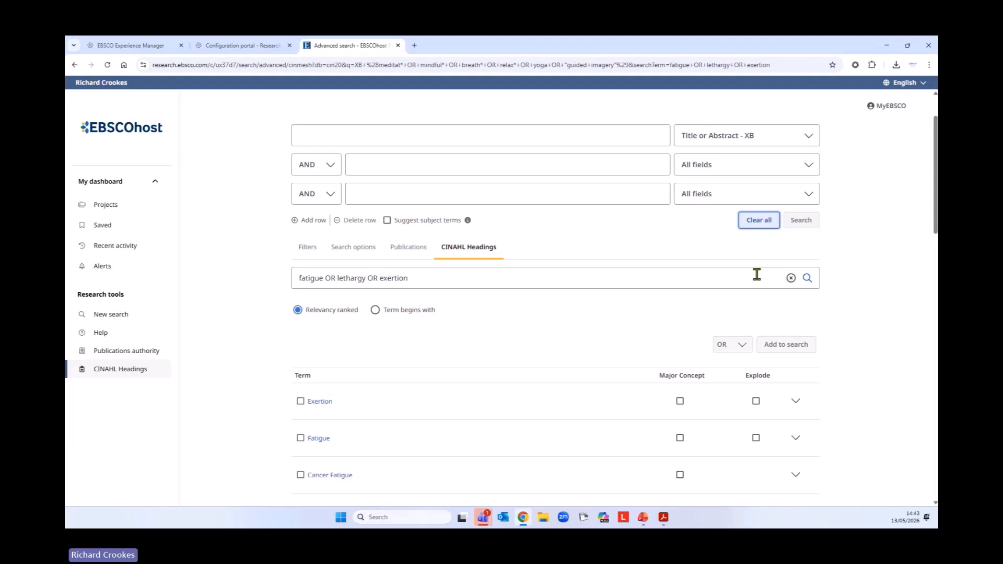
left_click(789, 278)
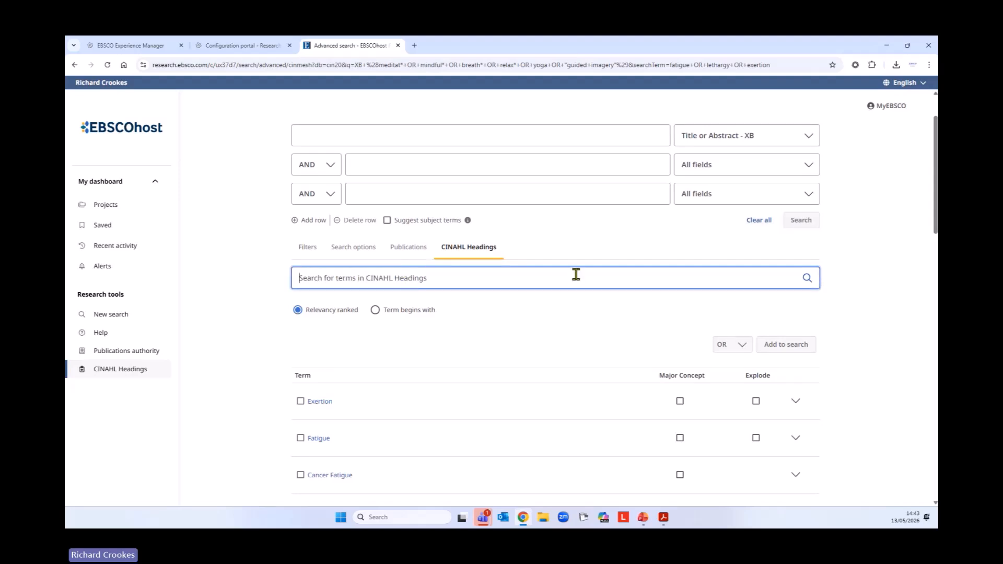
type("mei")
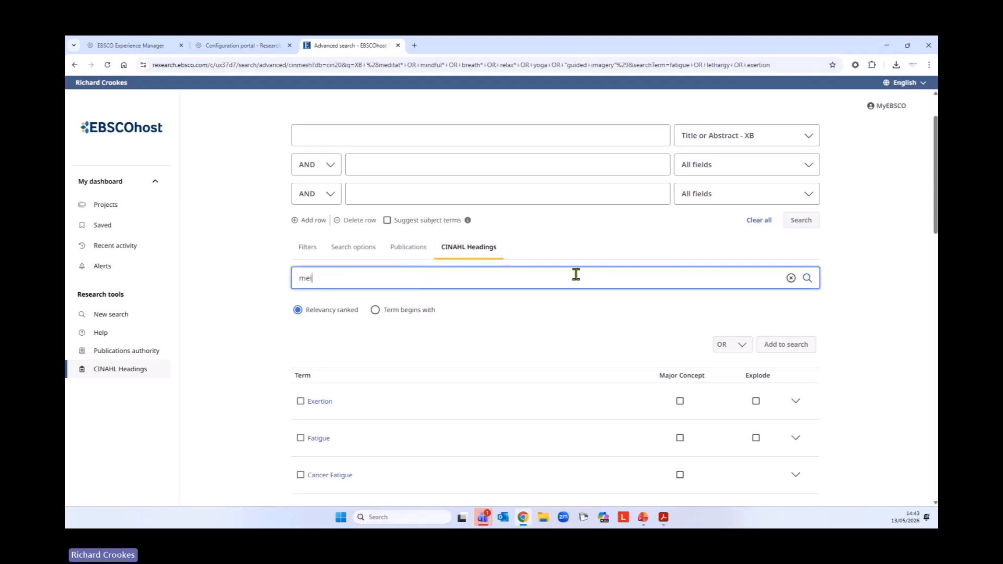
type("itation")
key("Return")
scroll(580, 293, "down", 3)
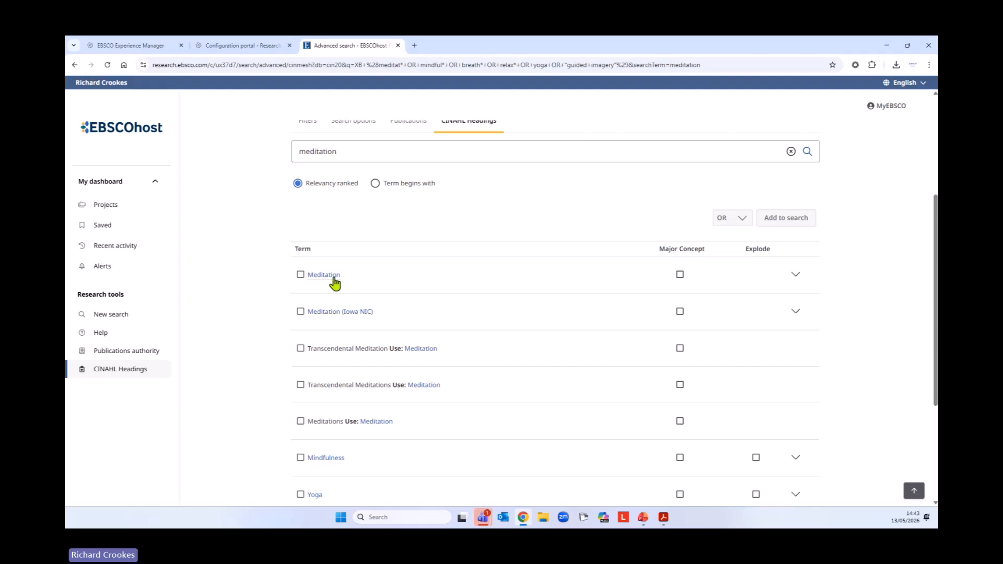
Expand the Meditation heading's subheadings and read the scope notes for Adverse Effects and Evaluation.
left_click(796, 277)
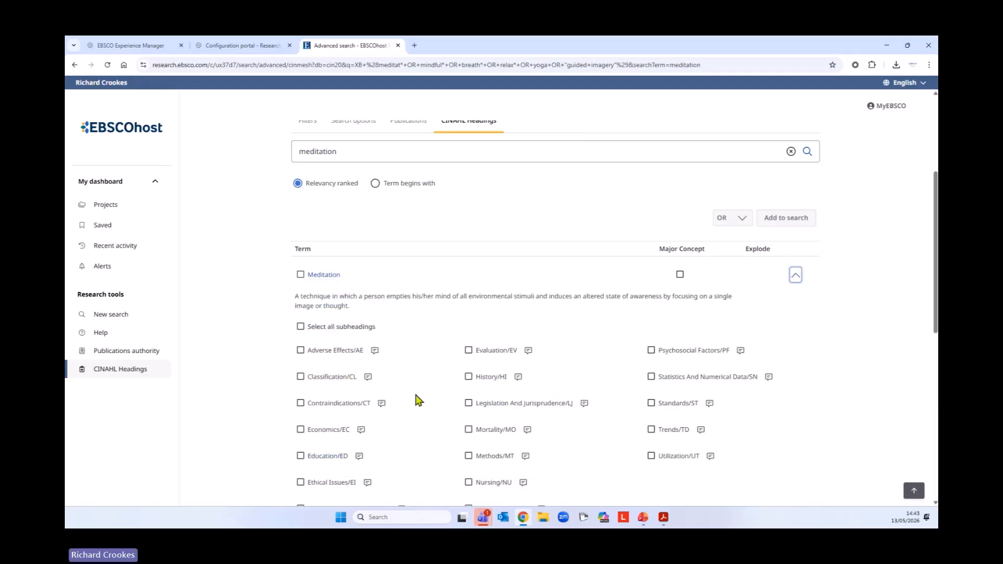
left_click(375, 351)
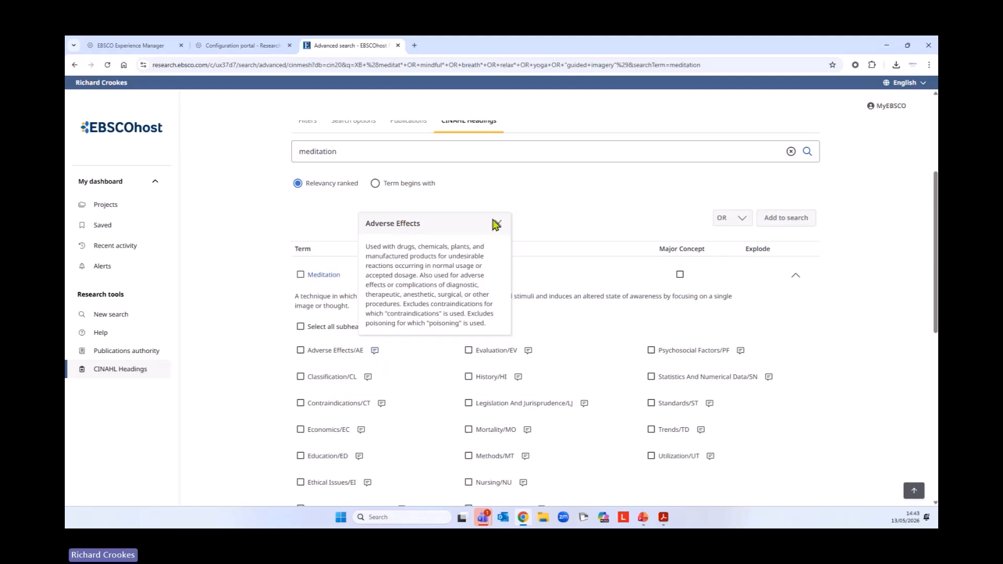
left_click(497, 223)
left_click(528, 351)
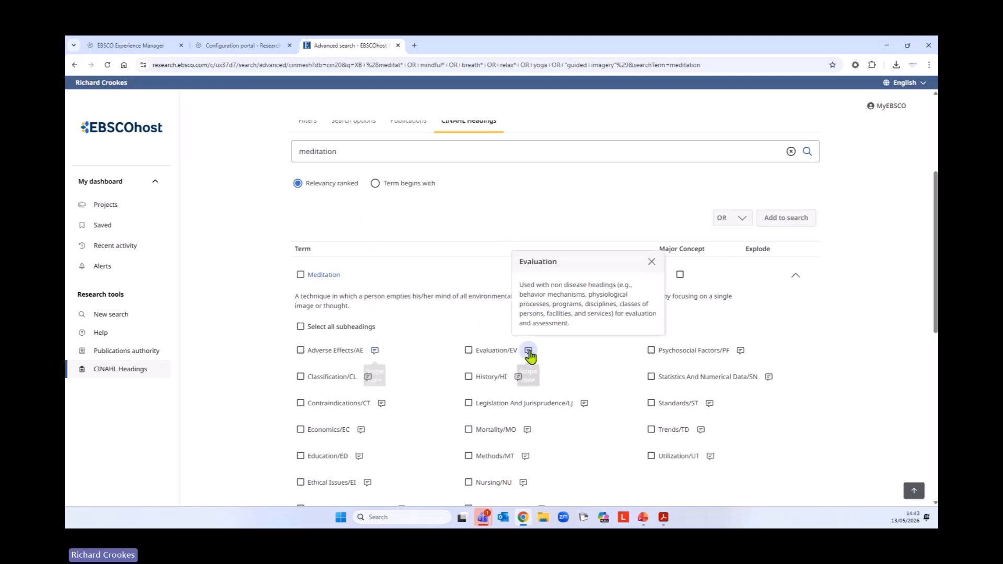
left_click(652, 262)
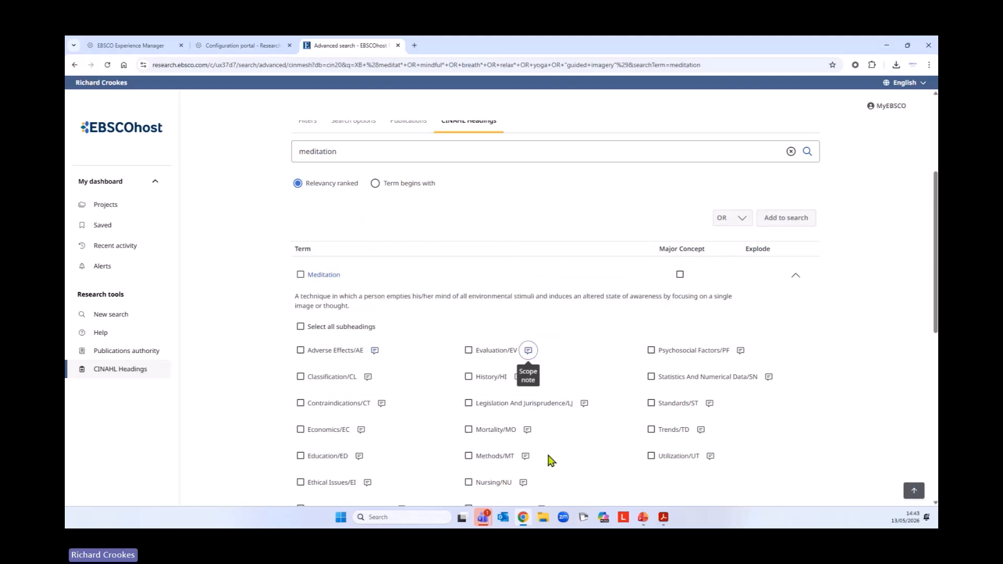
scroll(581, 401, "down", 1)
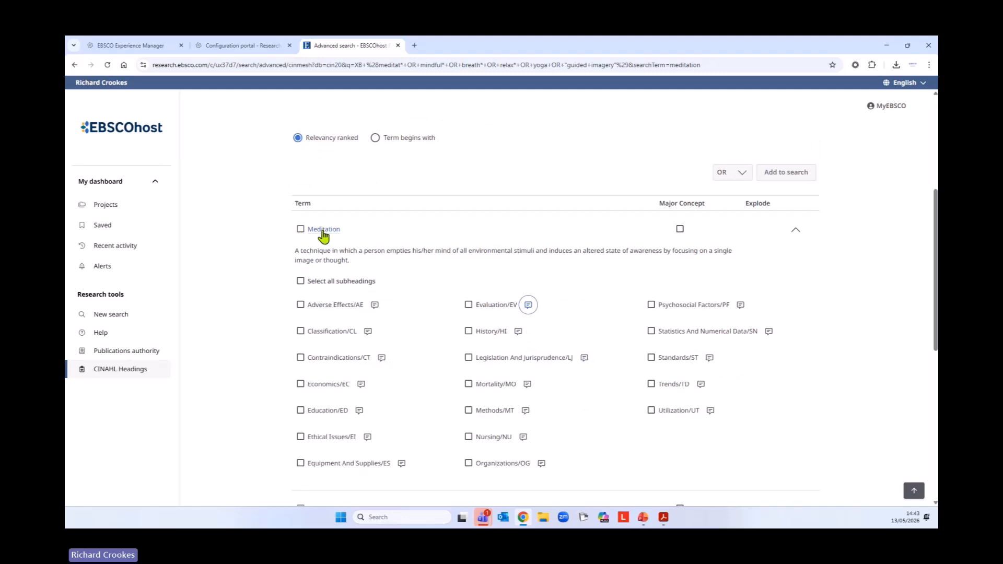
Open the Meditation heading's detail view, check its used-for terms and select the heading.
left_click(322, 231)
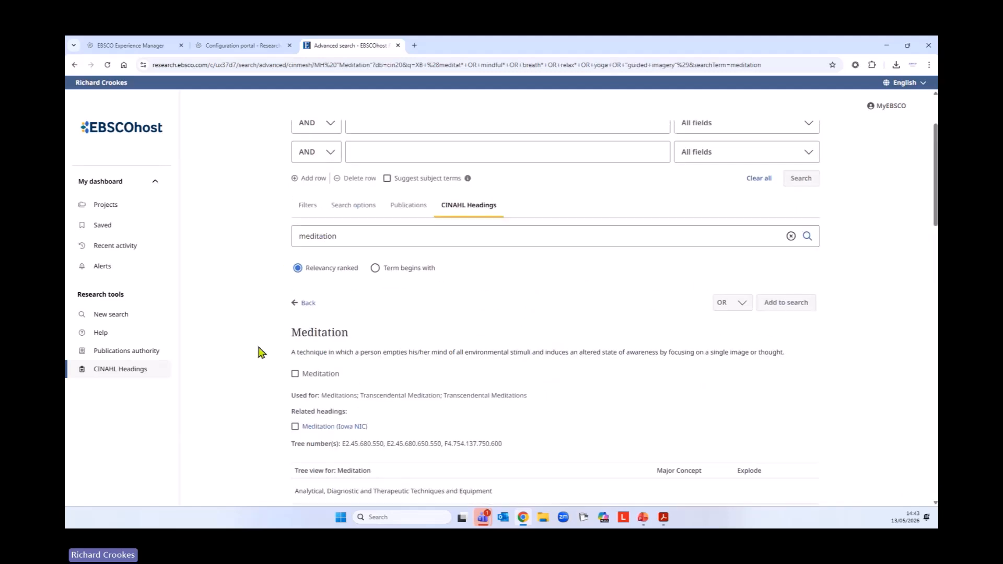
scroll(272, 337, "down", 2)
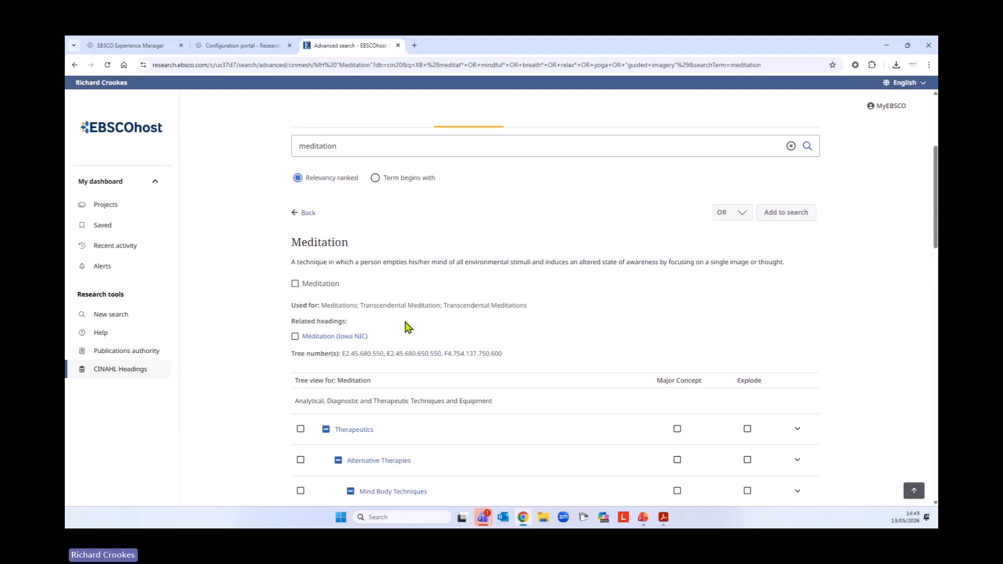
left_click_drag(363, 305, 528, 308)
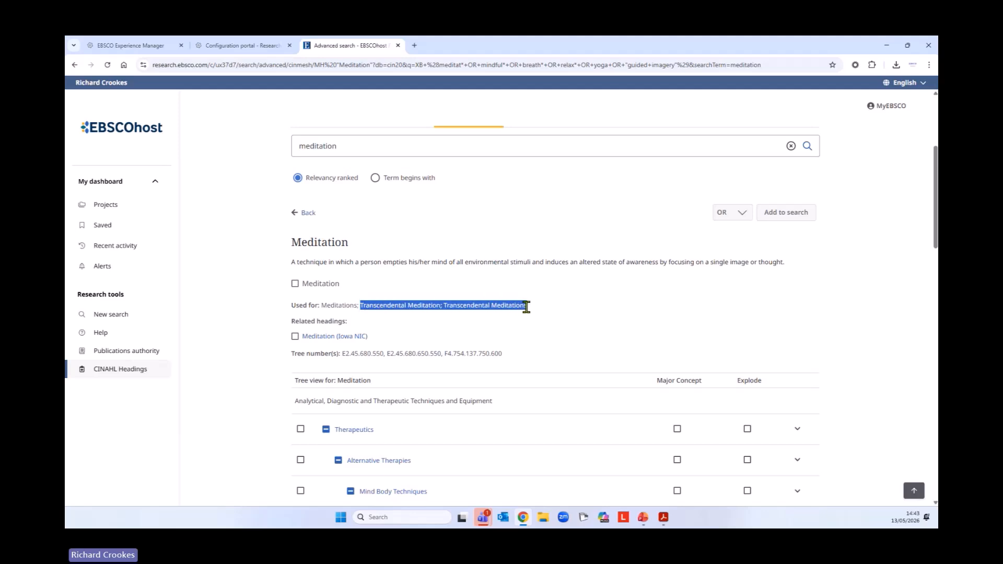
left_click(295, 283)
Select the broader headings Relaxation Techniques and Mind Body Techniques, both exploded, in the Meditation tree view.
scroll(267, 317, "down", 3)
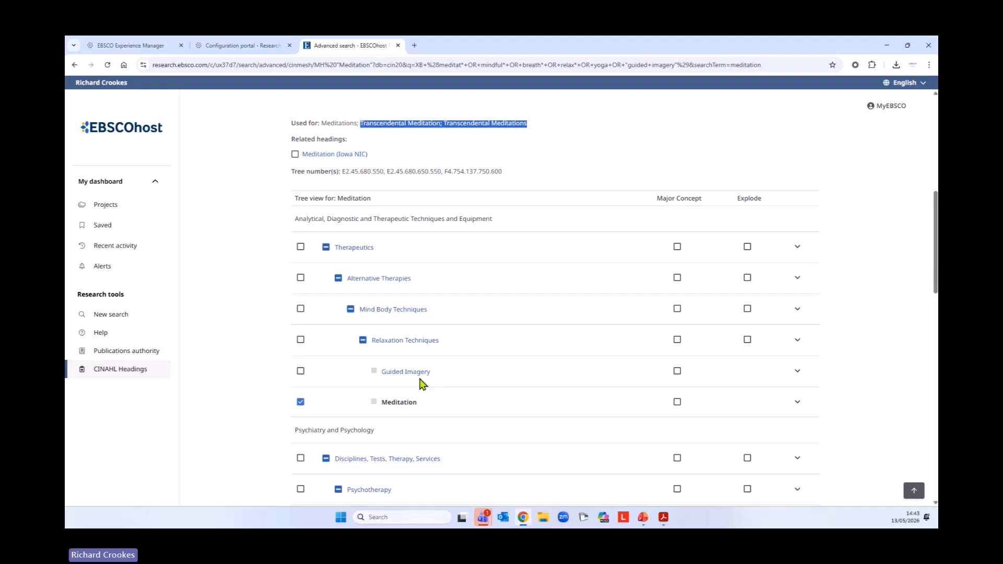
scroll(466, 395, "down", 2)
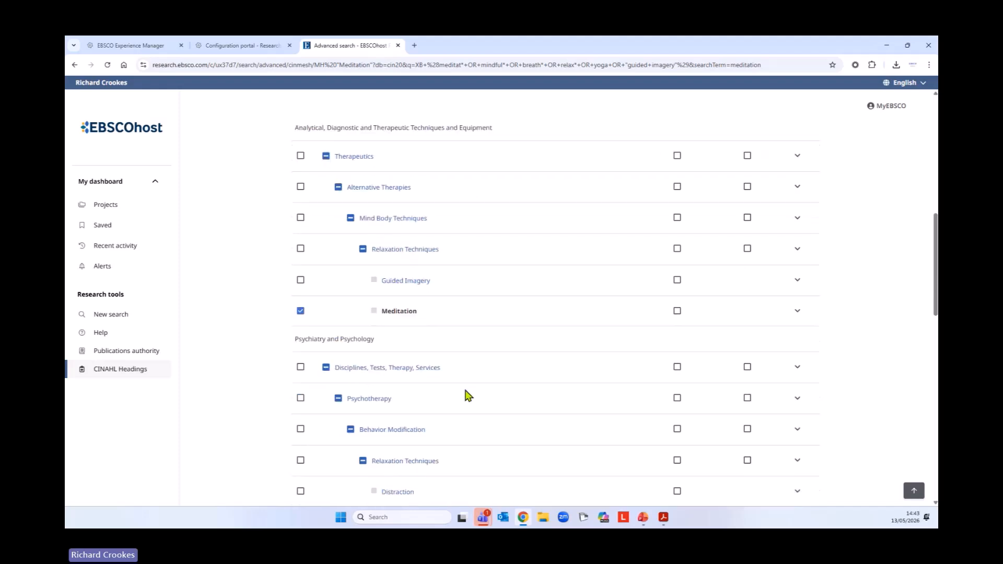
scroll(755, 329, "up", 1)
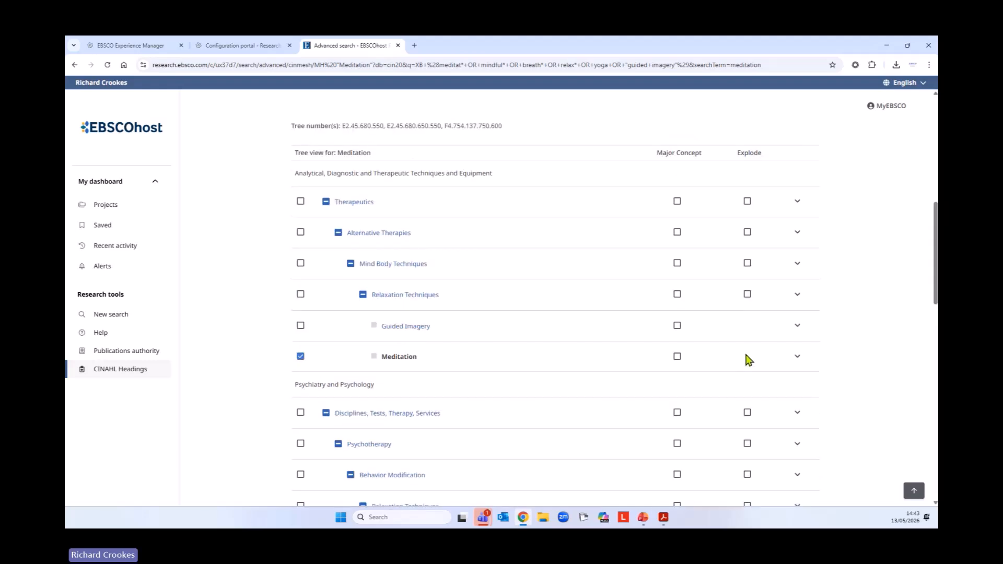
left_click(300, 294)
left_click(300, 264)
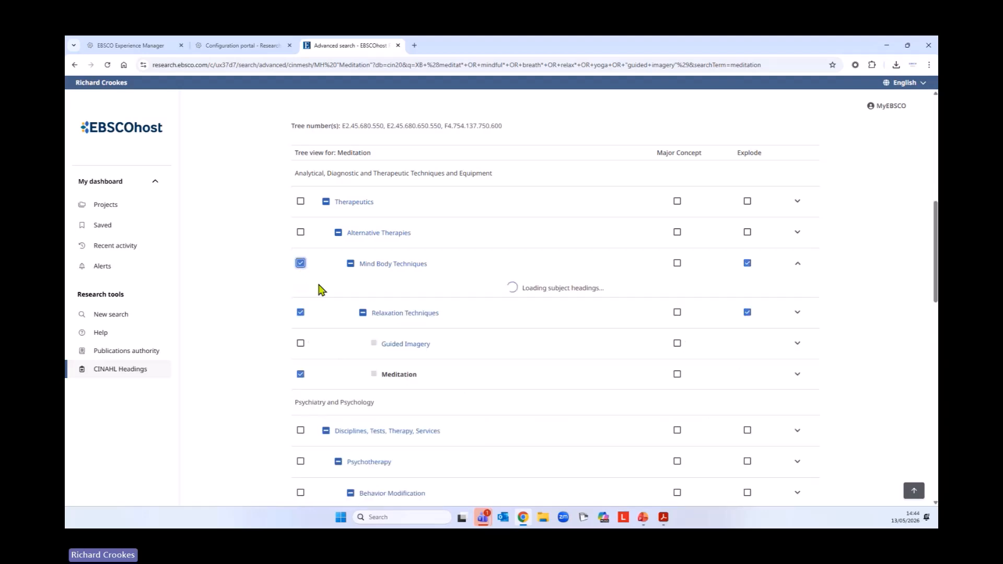
left_click(797, 264)
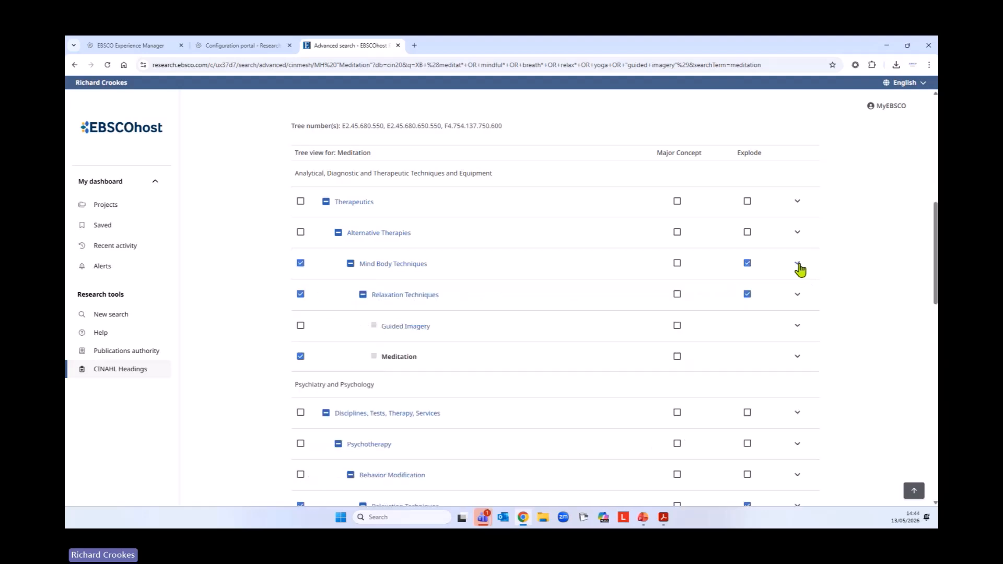
Select the exploded Yoga heading under Mind Body Techniques and add all chosen headings to the query with OR.
scroll(359, 385, "down", 3)
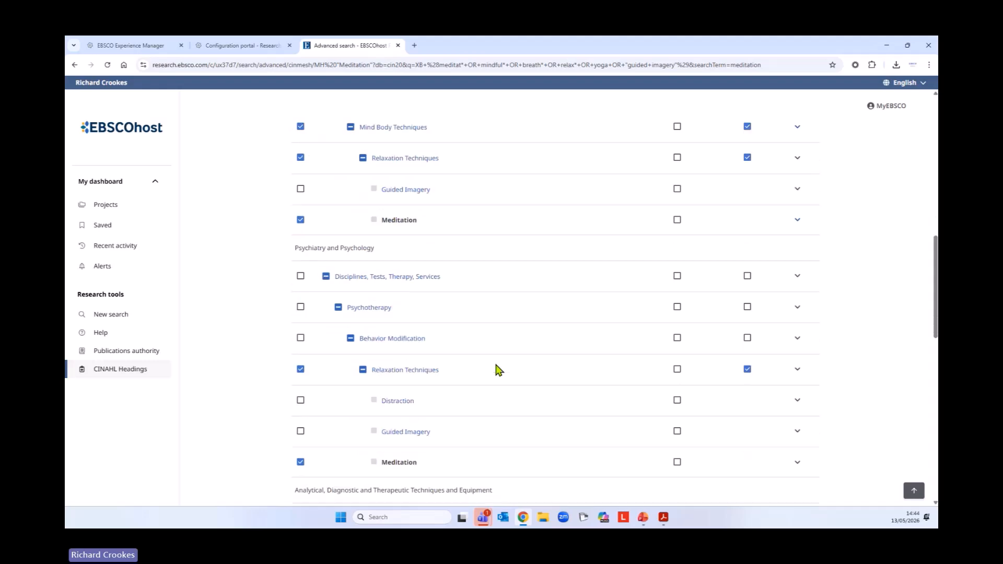
scroll(499, 370, "down", 2)
scroll(498, 370, "down", 4)
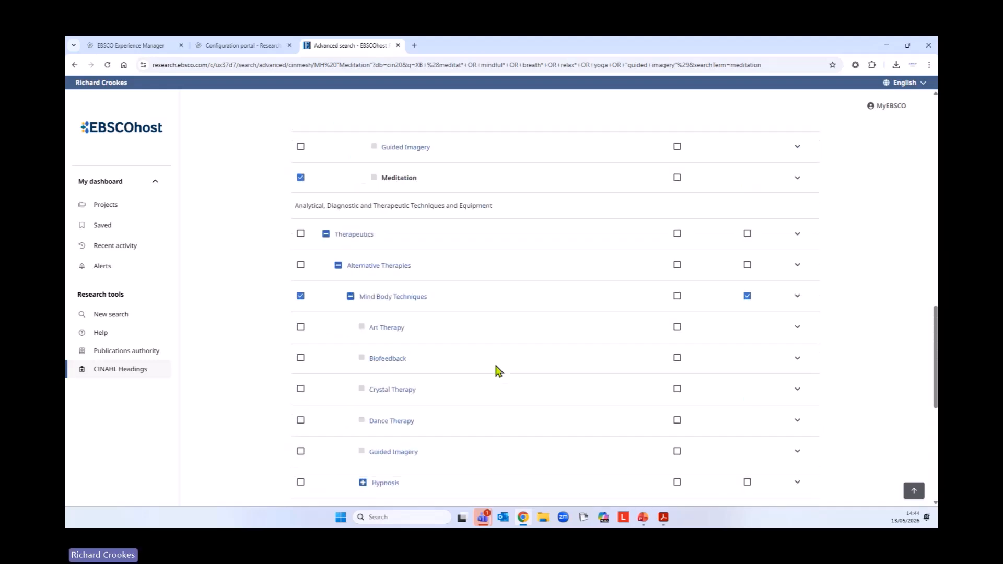
scroll(499, 370, "down", 6)
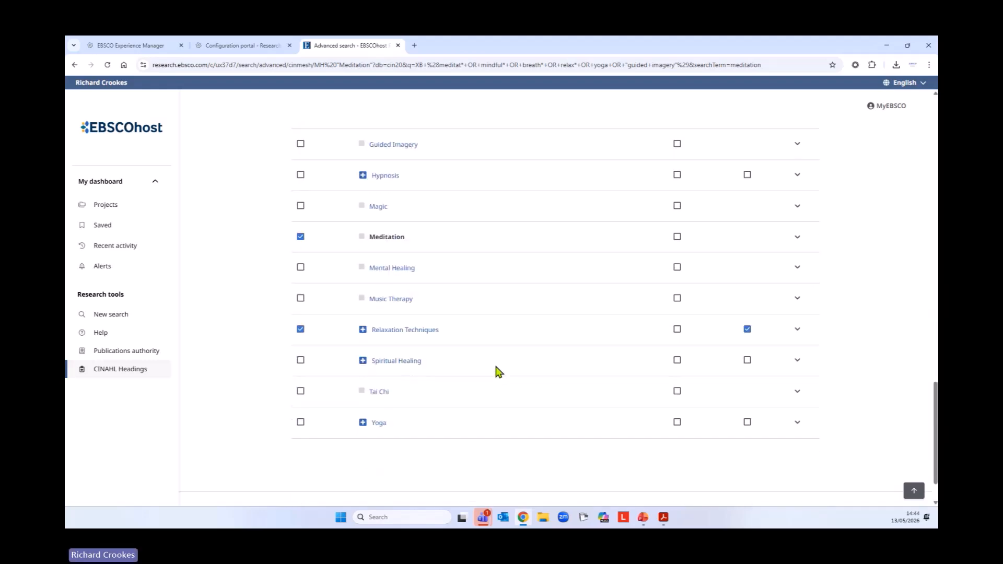
scroll(497, 371, "down", 1)
left_click(301, 377)
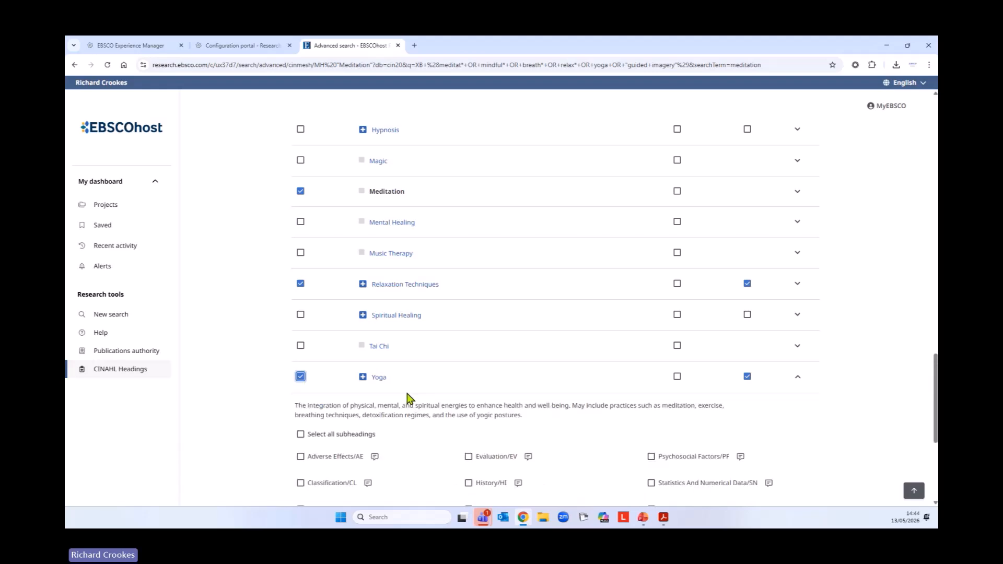
left_click(913, 491)
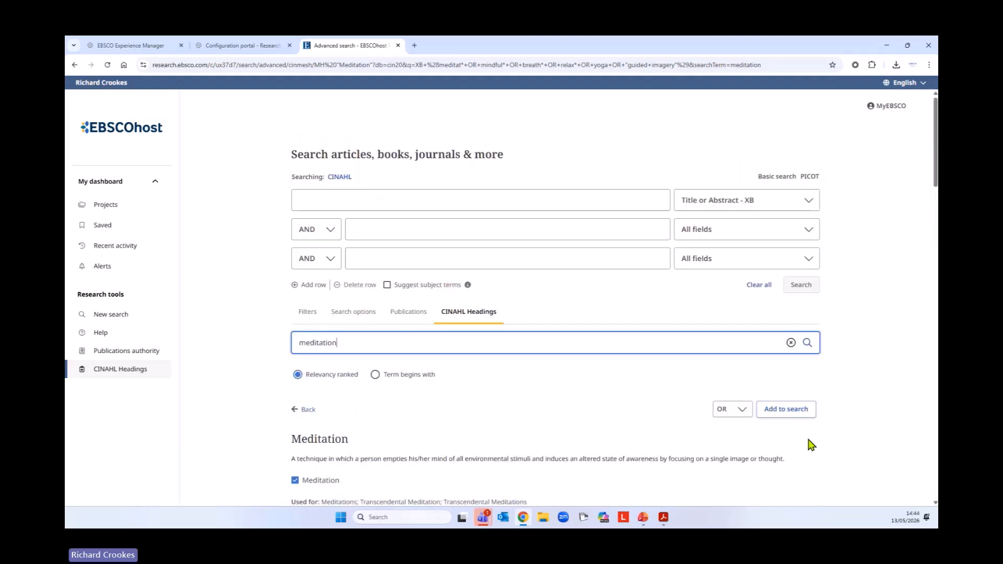
left_click(795, 417)
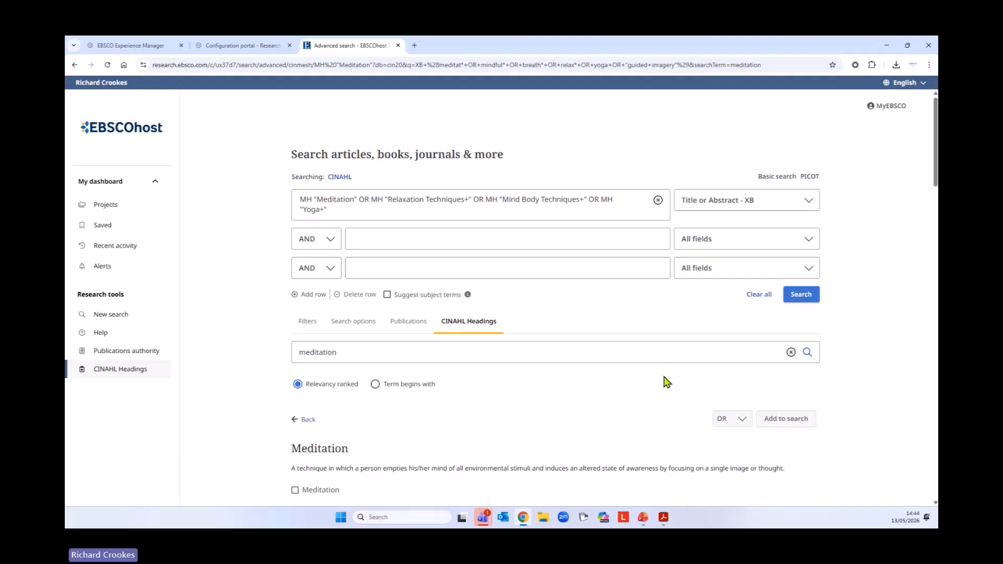
Run the meditation subject headings search and combine it with the meditation keyword search, S11 with S12, using OR.
left_click(808, 298)
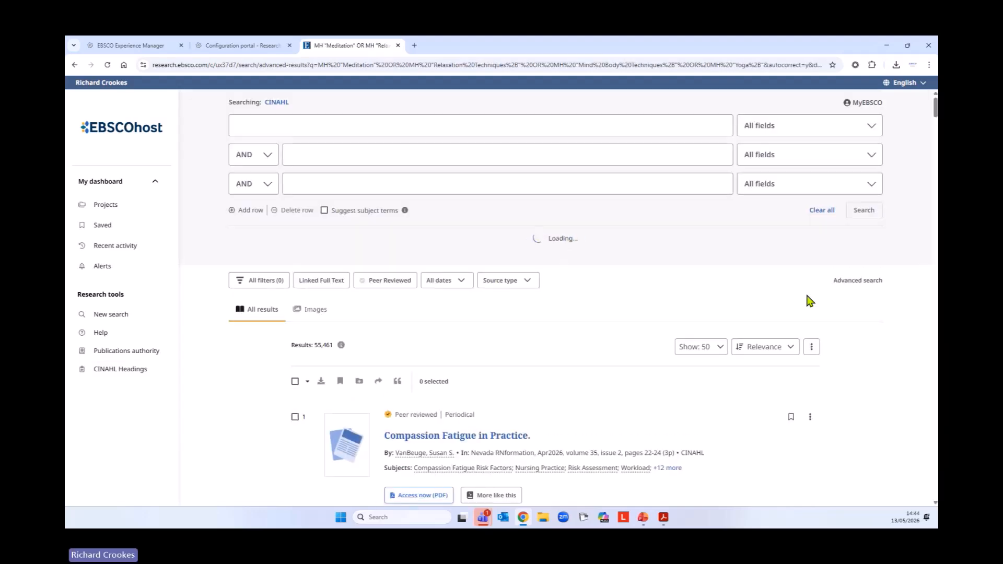
scroll(604, 364, "down", 2)
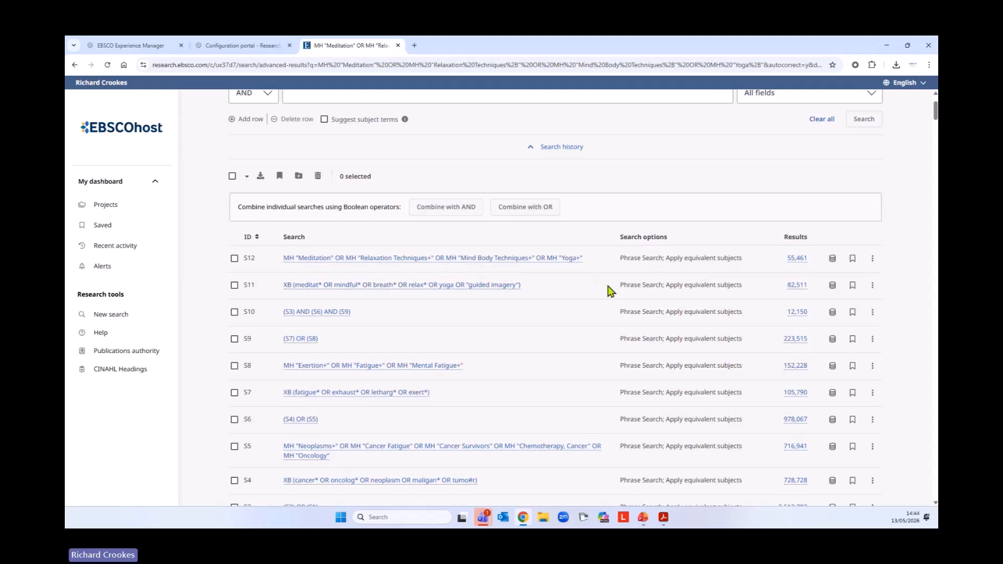
left_click(234, 285)
left_click(234, 259)
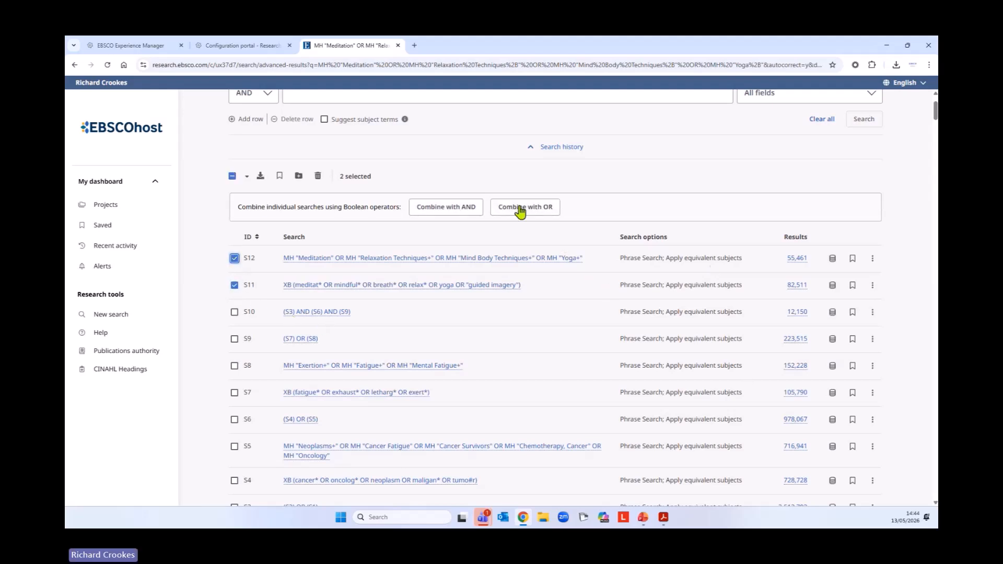
scroll(556, 293, "up", 2)
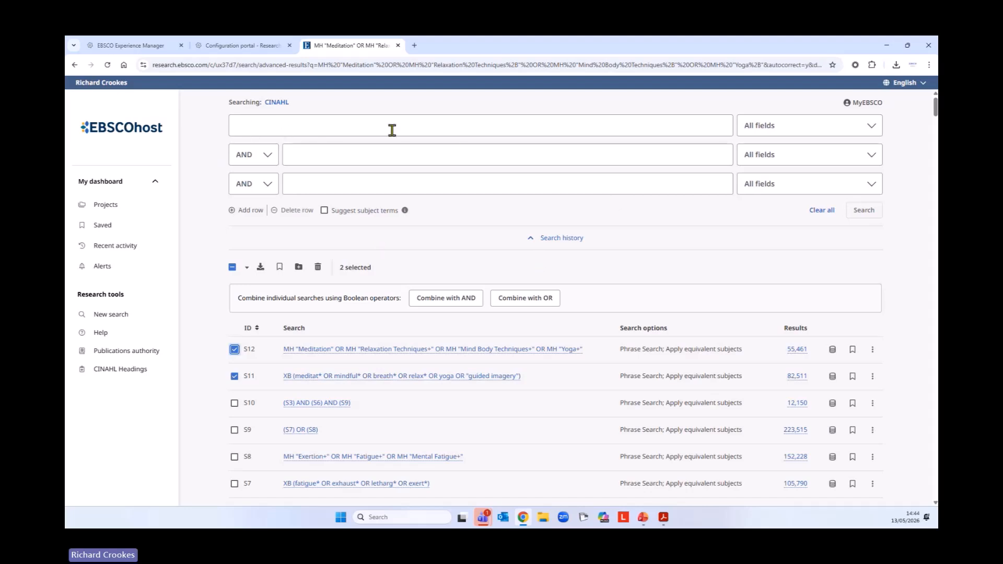
left_click(243, 127)
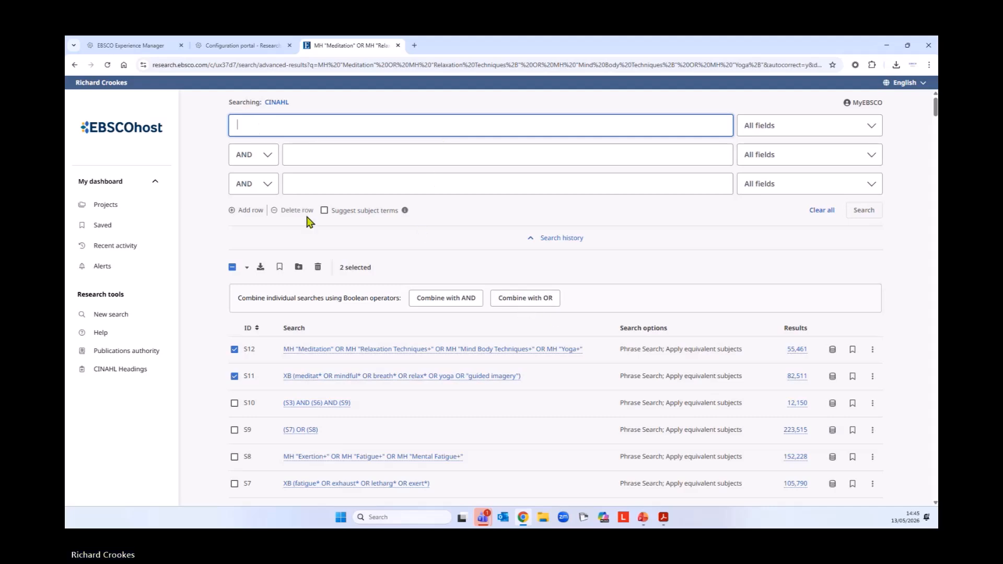
left_click(525, 298)
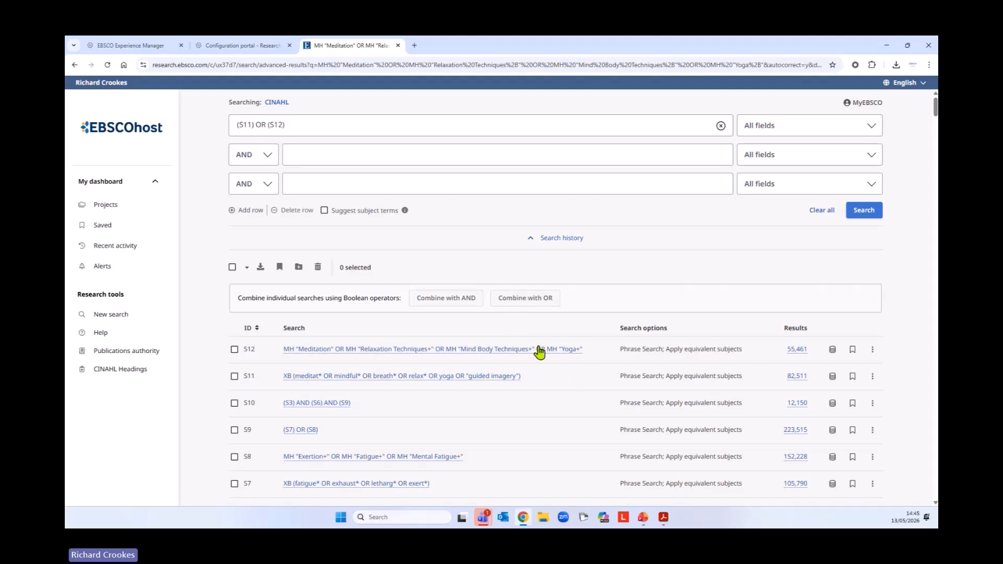
left_click(863, 210)
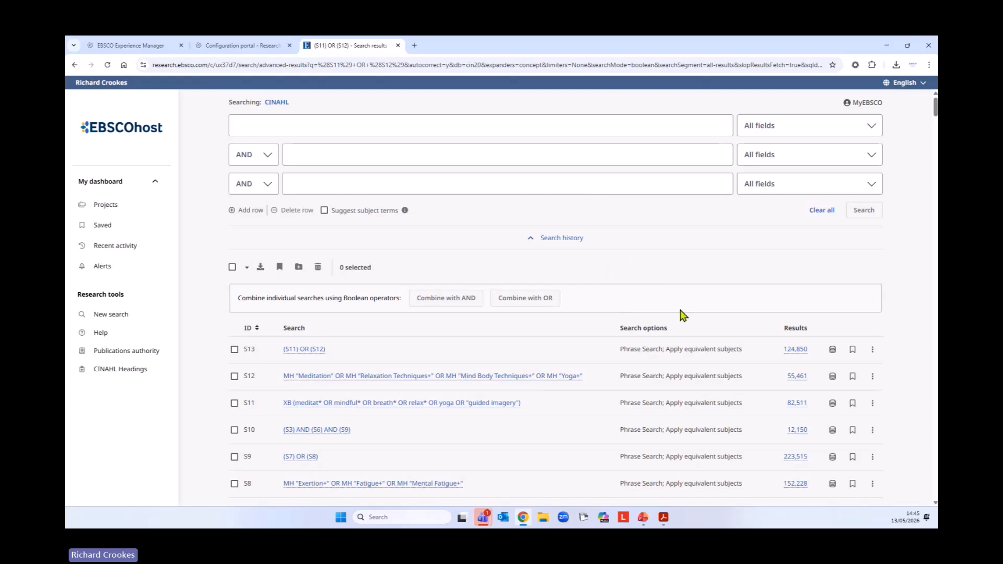
Begin a quality-of-life keyword query with (quality n2 life) OR QOL OR wellbeing.
left_click(418, 130)
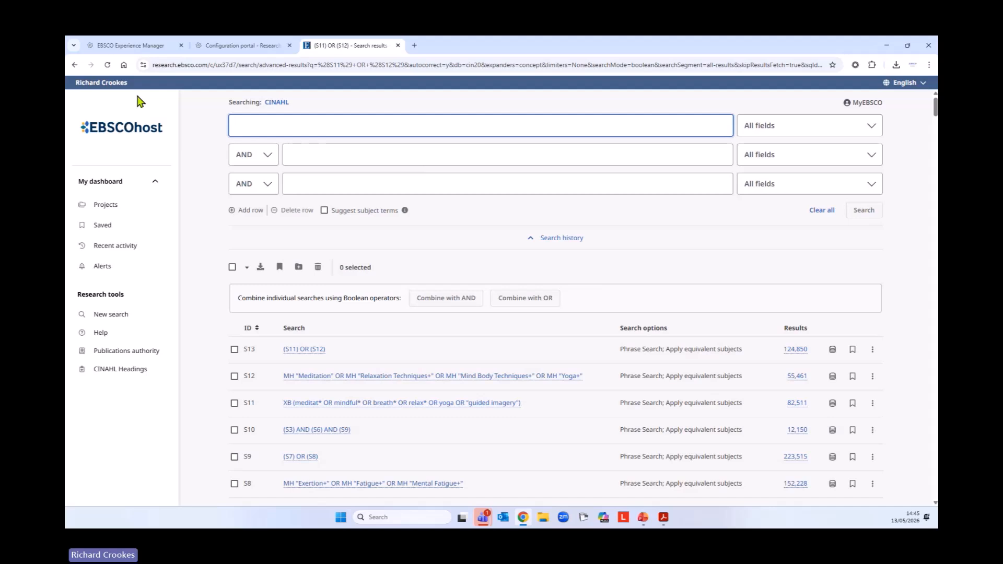
type("(")
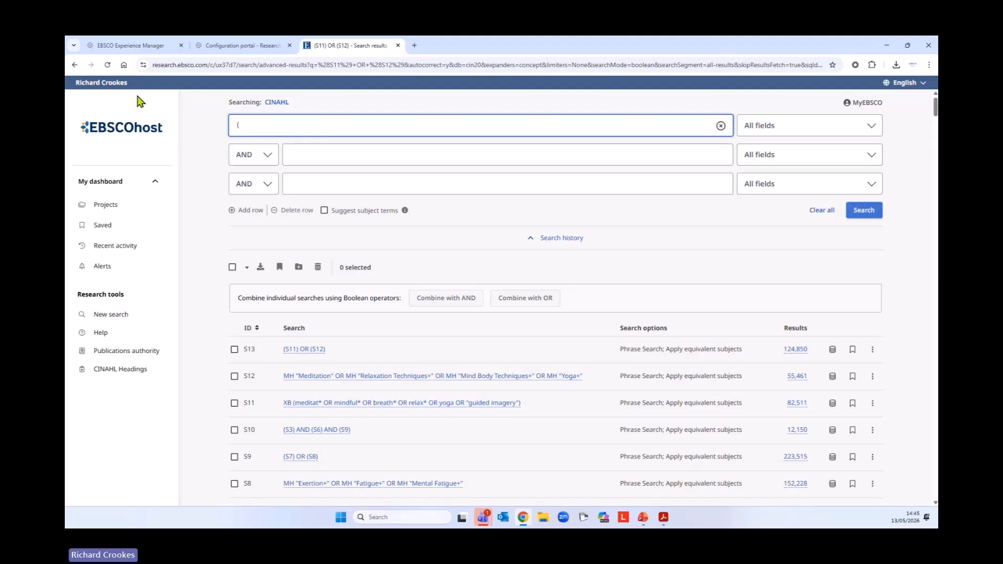
type("quali")
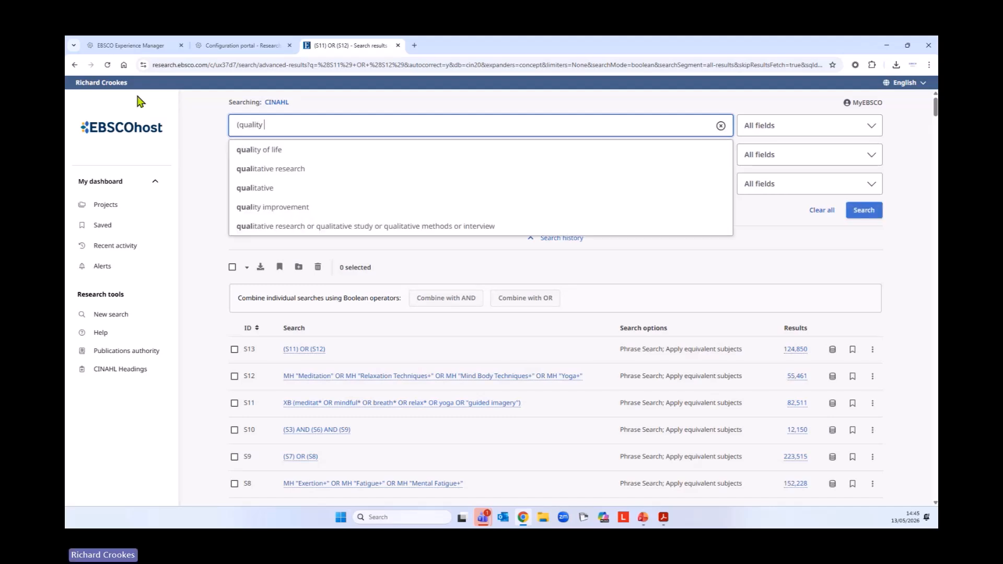
type("ty ")
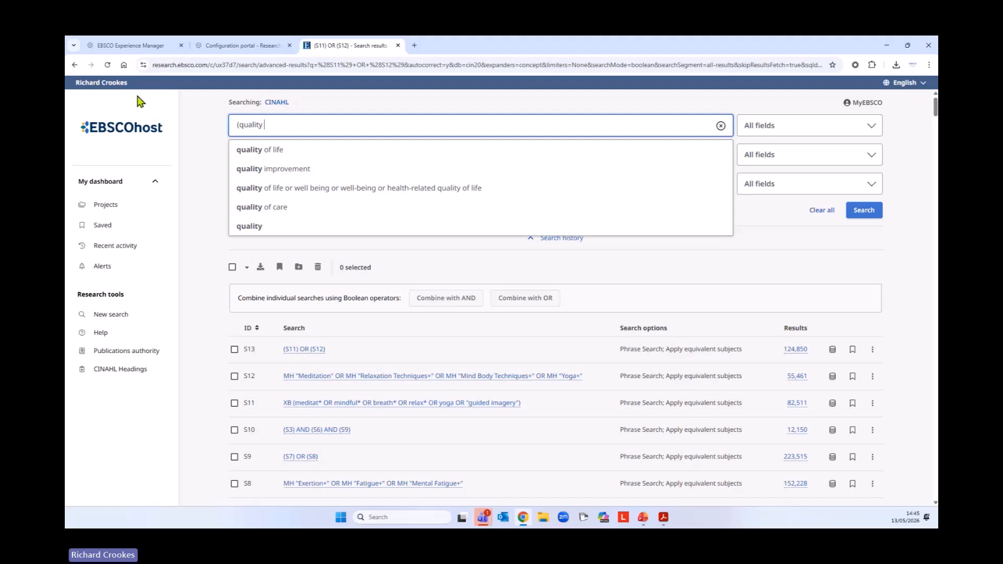
type("n2 life")
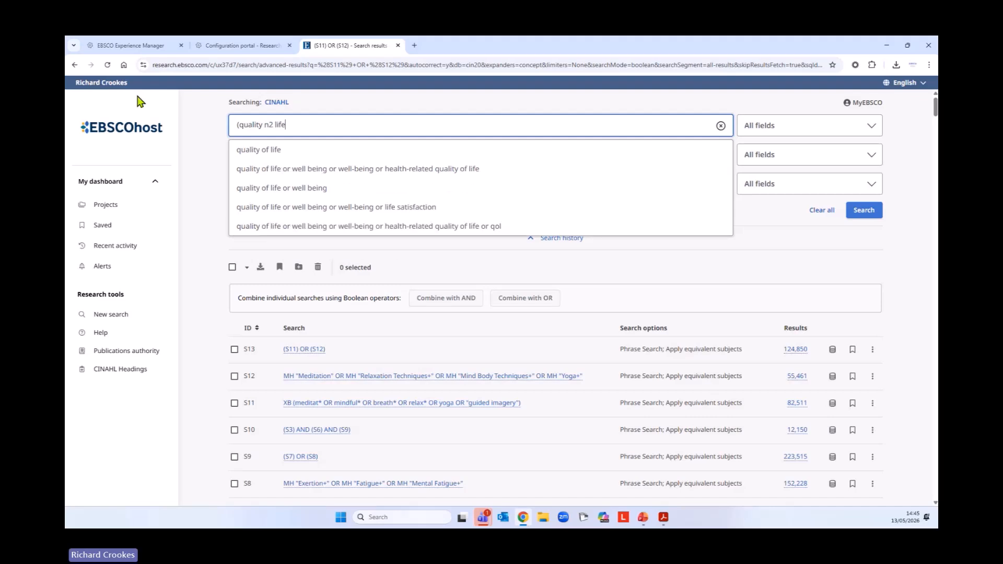
type(") ")
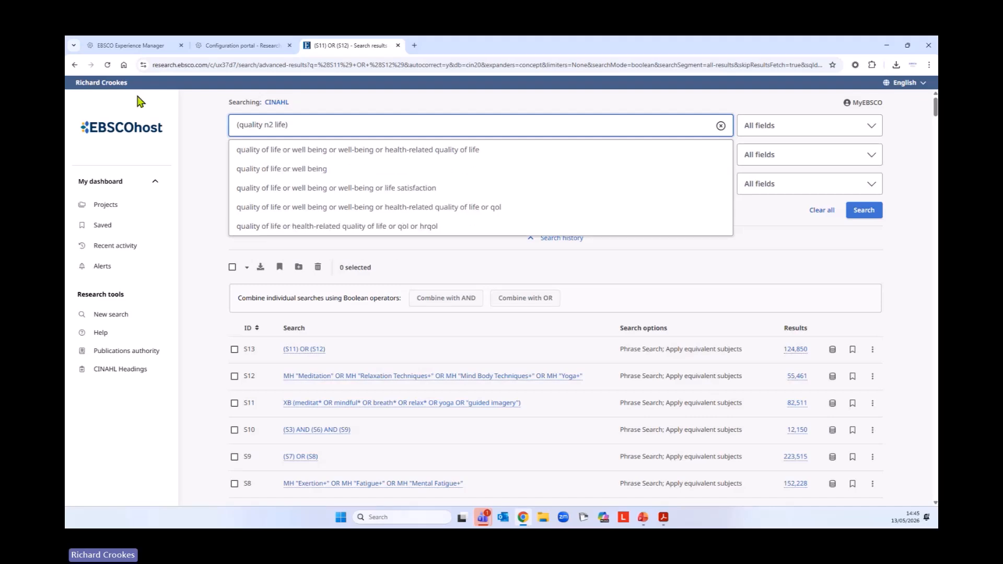
type("OR QOL")
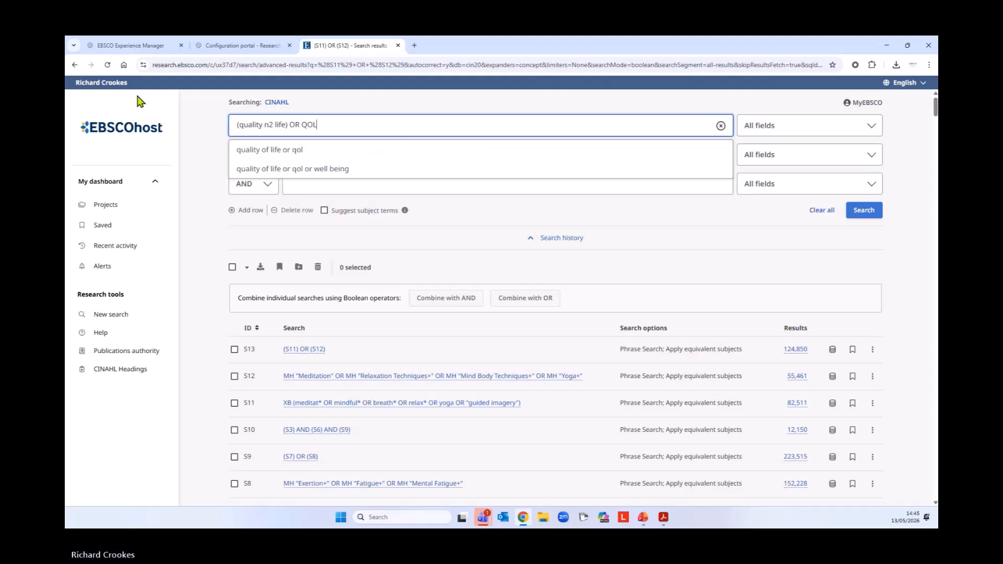
type(" OR")
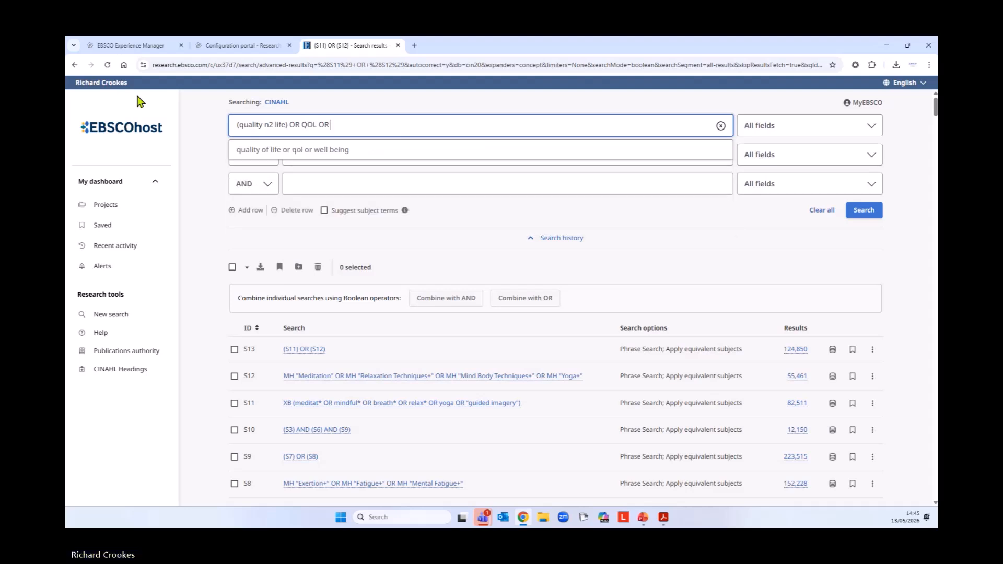
type(" we")
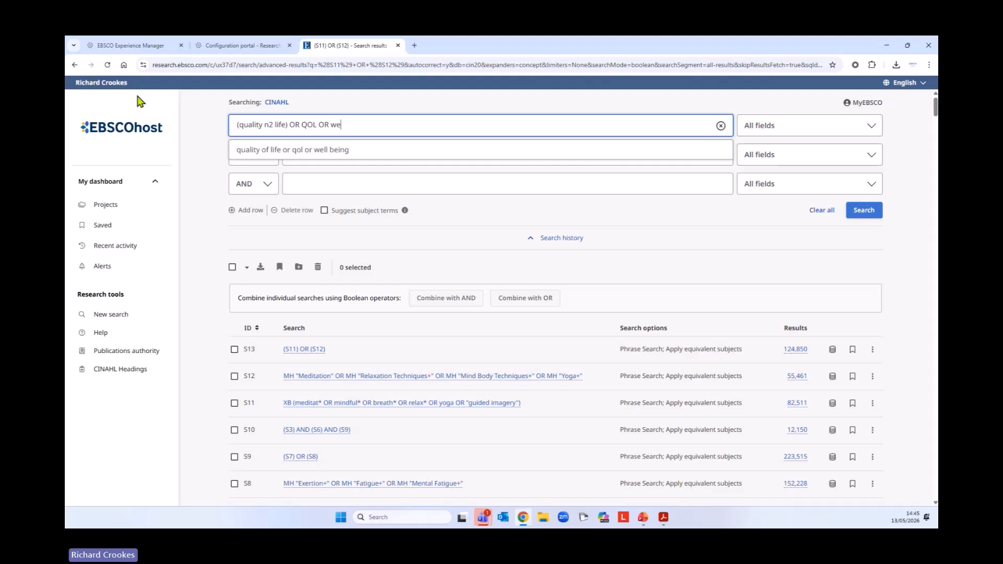
type("llbeing OR ")
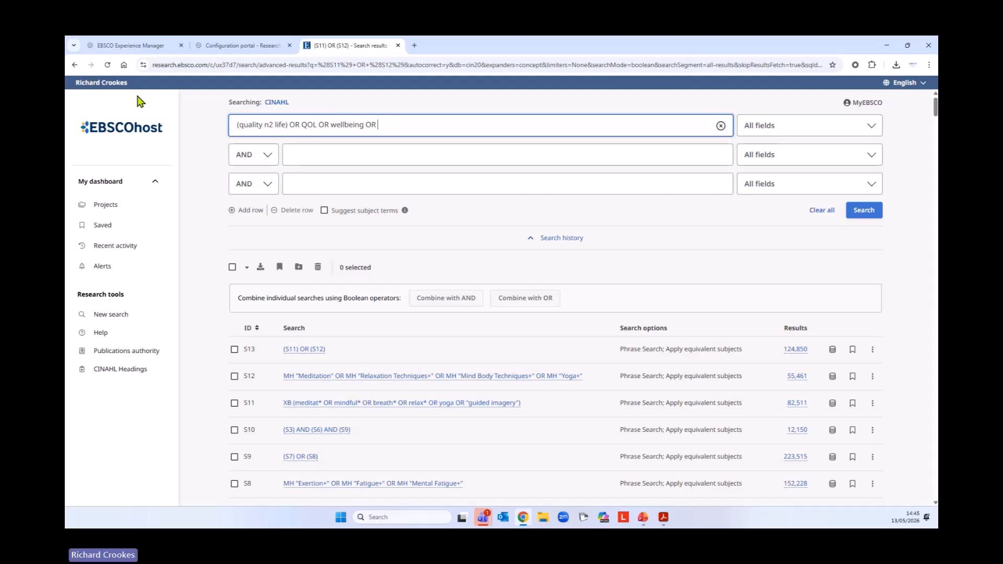
Extend the quality-of-life query with OR (well n2 being) OR (living n2 quality).
type("(WEL")
key("BackSpace")
key("BackSpace")
type("w")
type("ell-")
type(" n2 being")
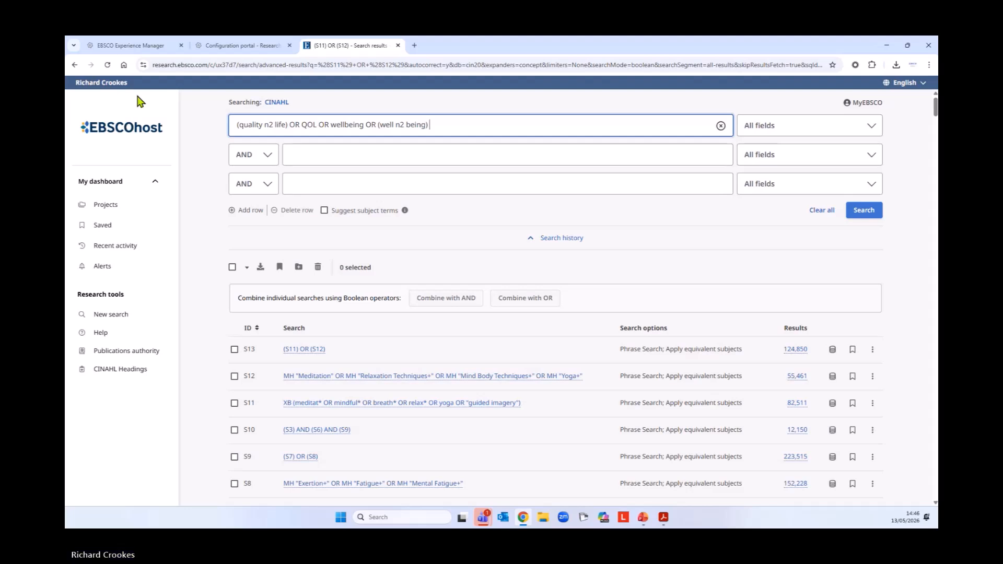
type(") OR (L")
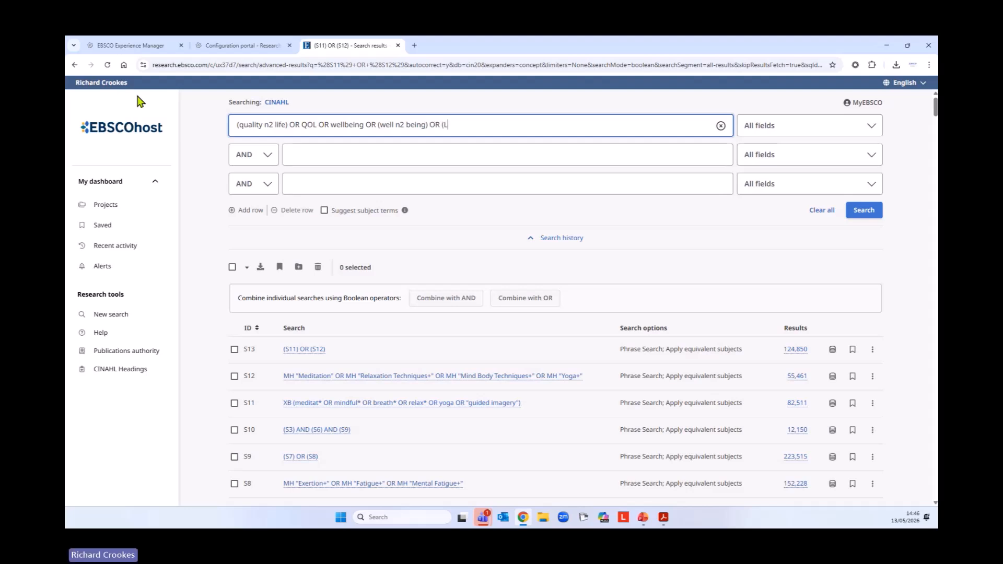
type("iving n2 quality")
key("super+d")
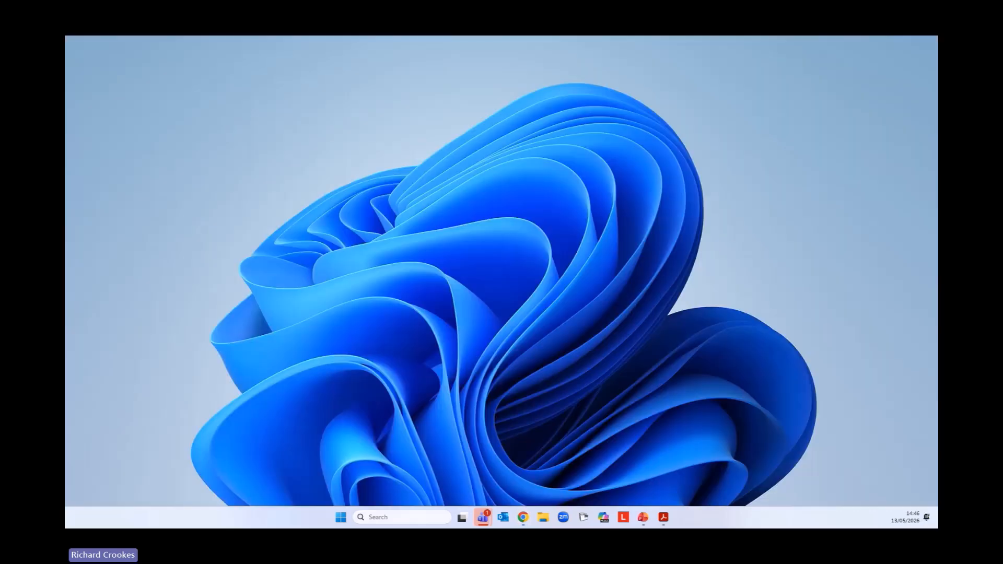
key("super+d")
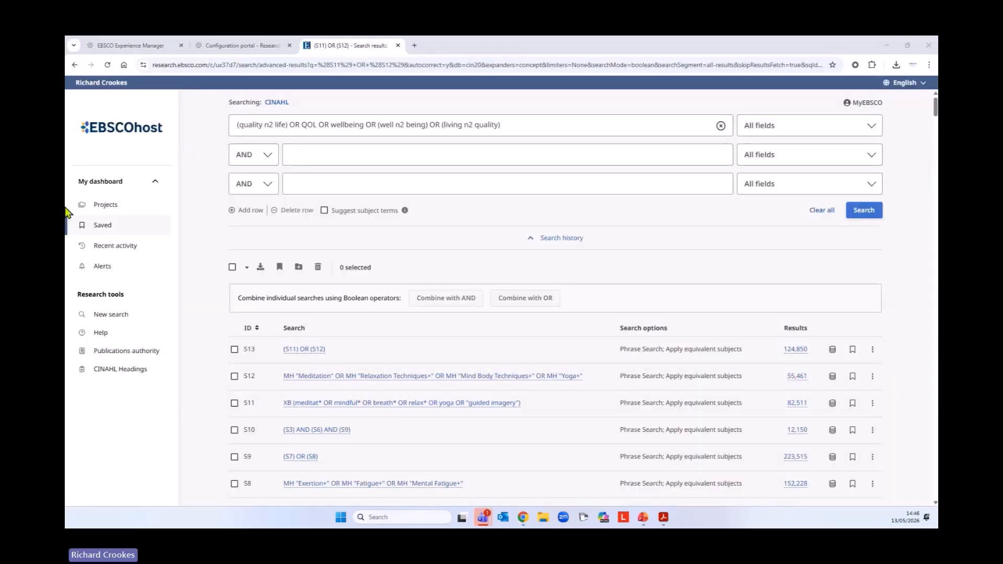
Limit the quality-of-life query to Title or Abstract - XB and run the search.
left_click(818, 136)
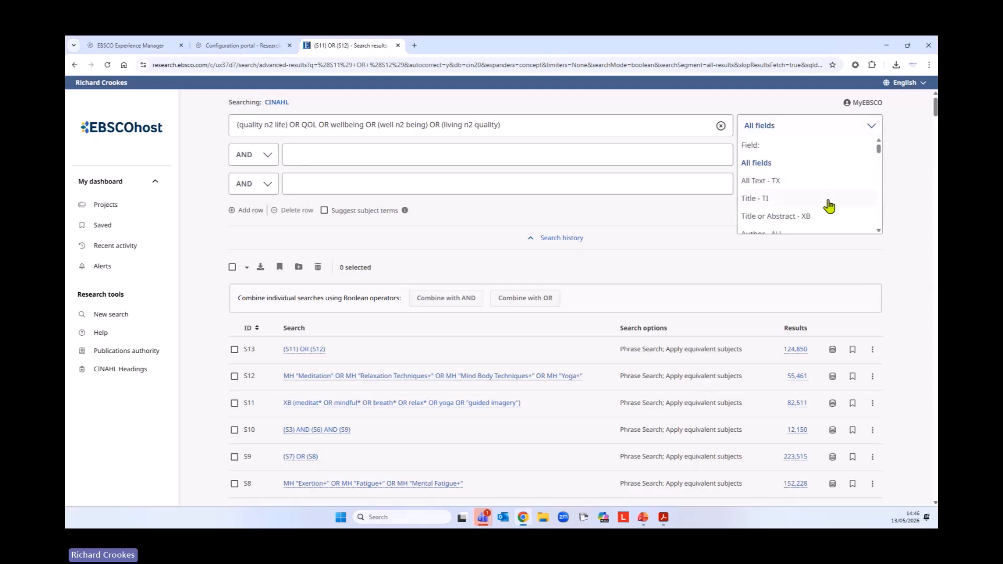
left_click(819, 219)
left_click(864, 211)
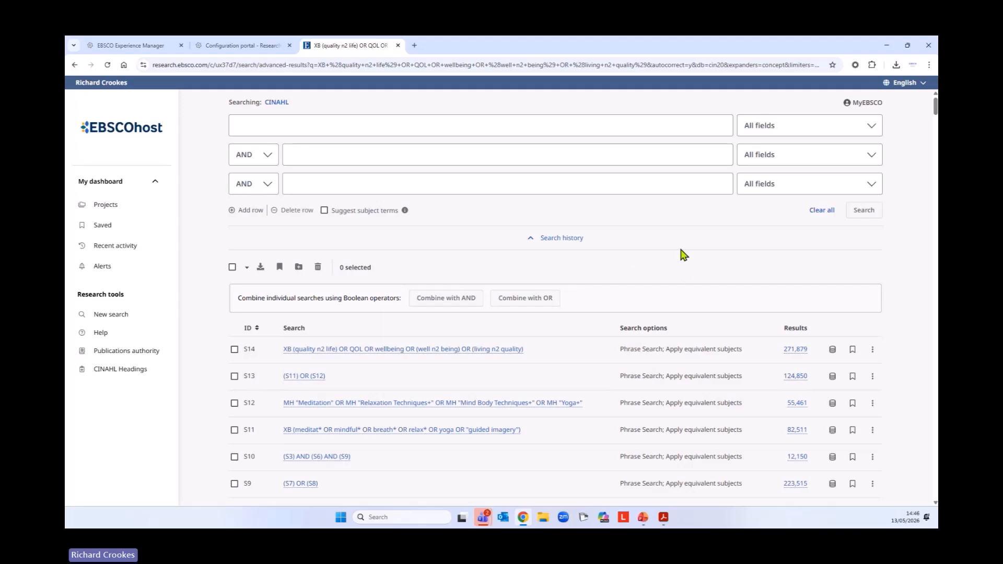
scroll(665, 272, "down", 1)
scroll(679, 251, "down", 1)
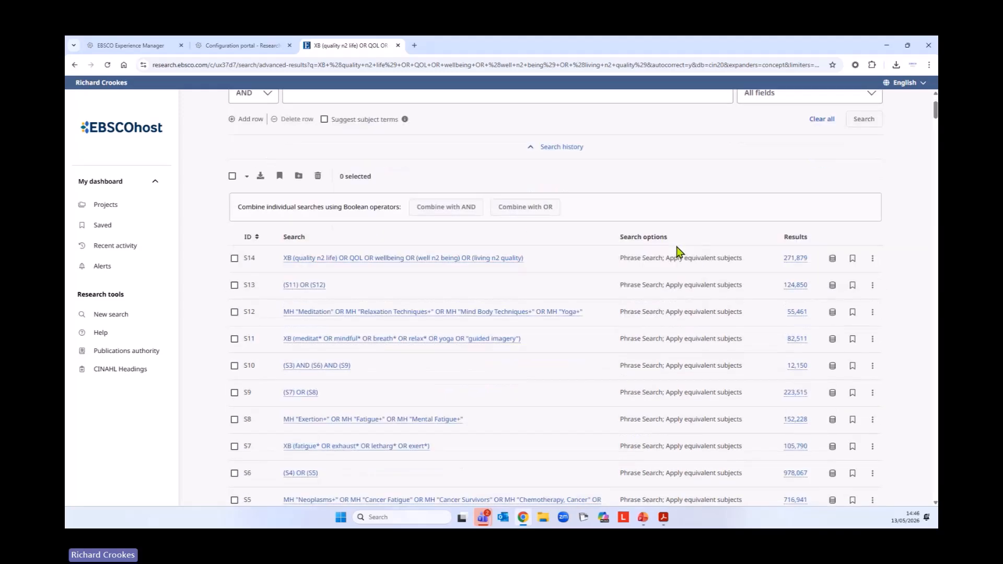
scroll(689, 256, "down", 4)
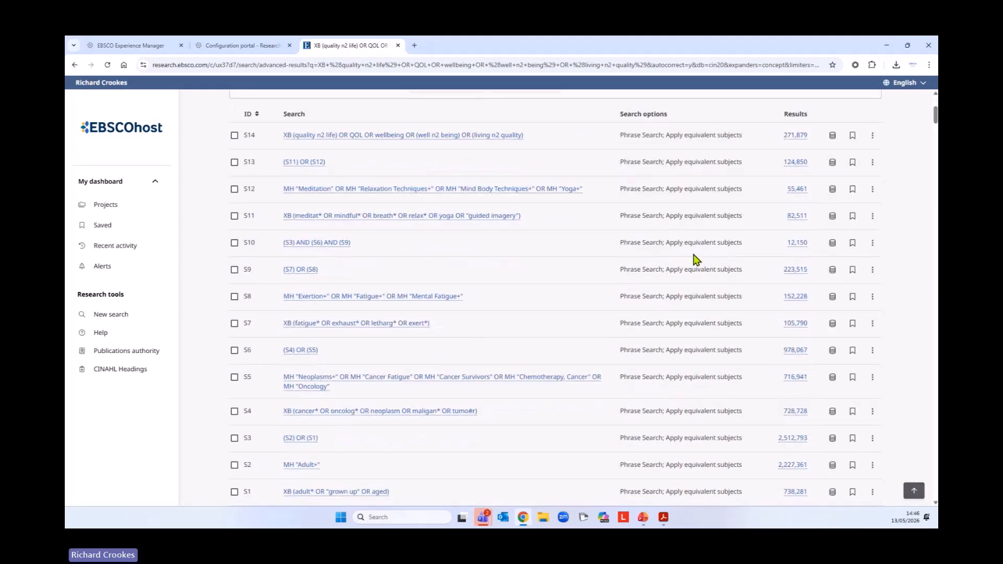
scroll(694, 260, "up", 6)
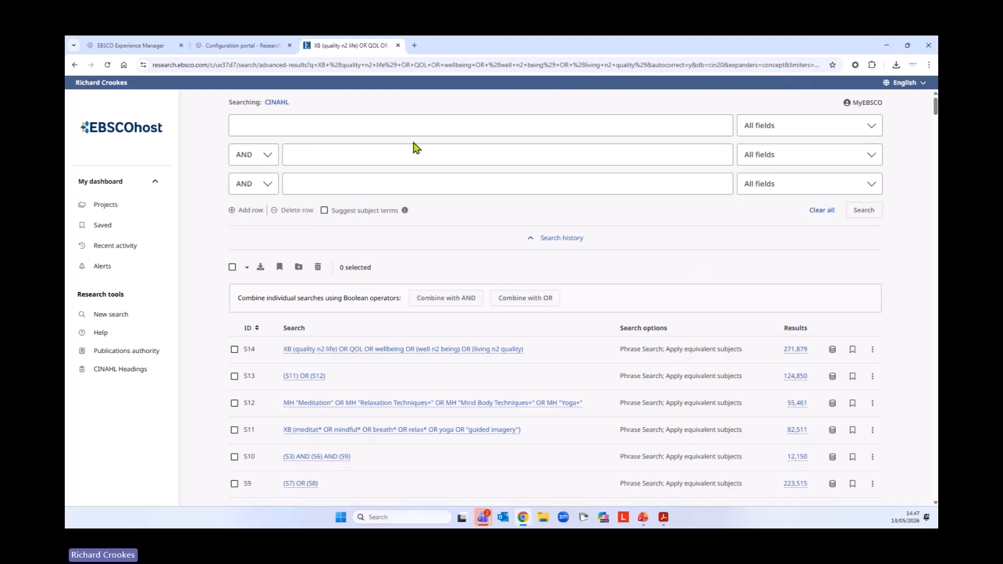
Try the NOT operator on the second search row and browse its search fields as far as Publication Type - PT.
left_click(256, 164)
left_click(250, 226)
left_click(824, 159)
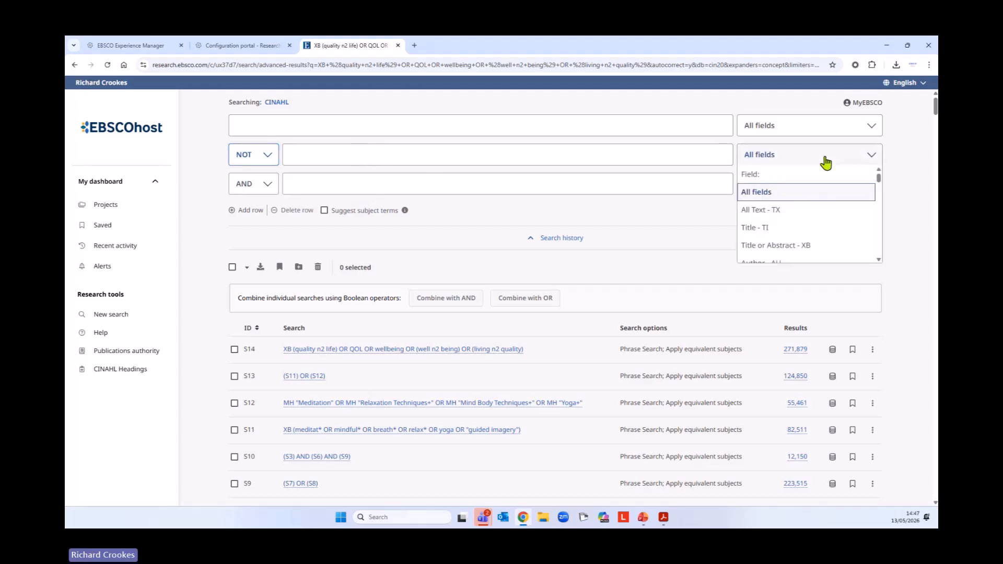
scroll(824, 235, "down", 6)
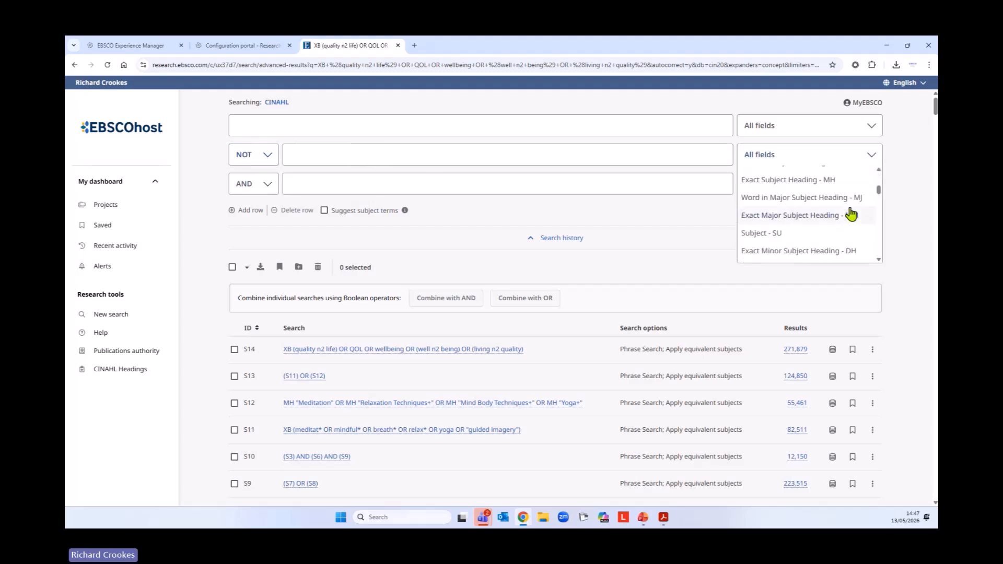
scroll(851, 213, "down", 5)
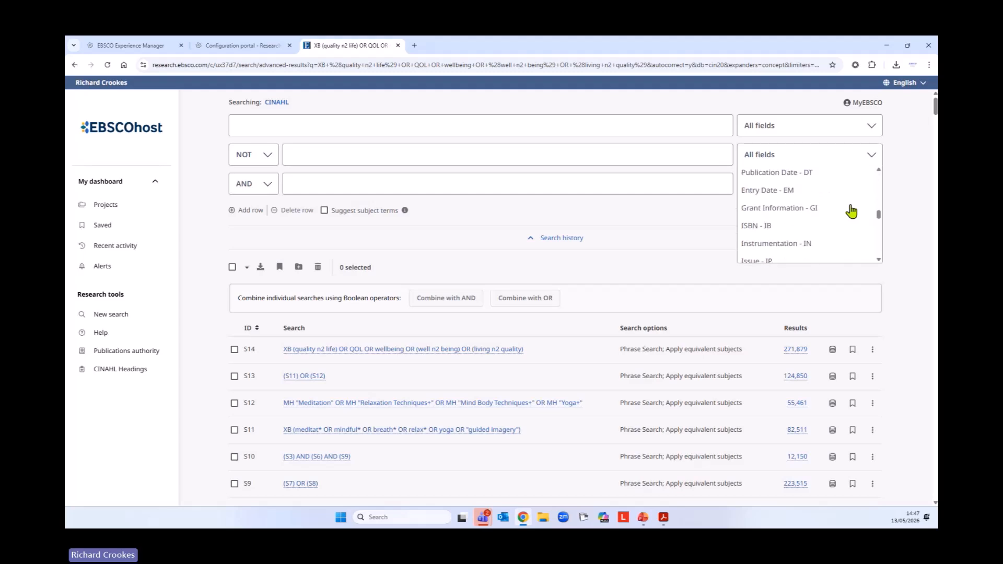
scroll(851, 211, "down", 6)
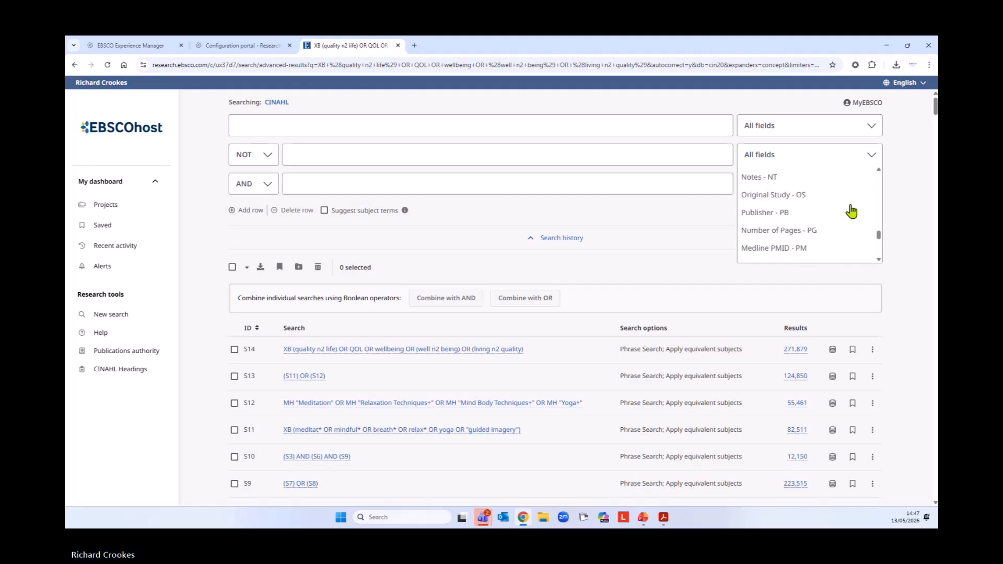
scroll(851, 211, "down", 2)
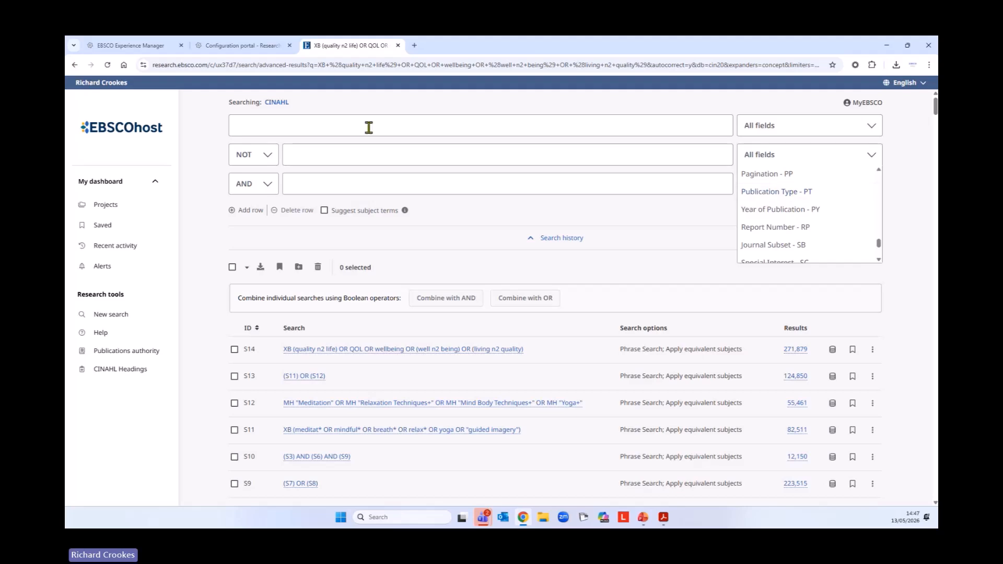
left_click(308, 126)
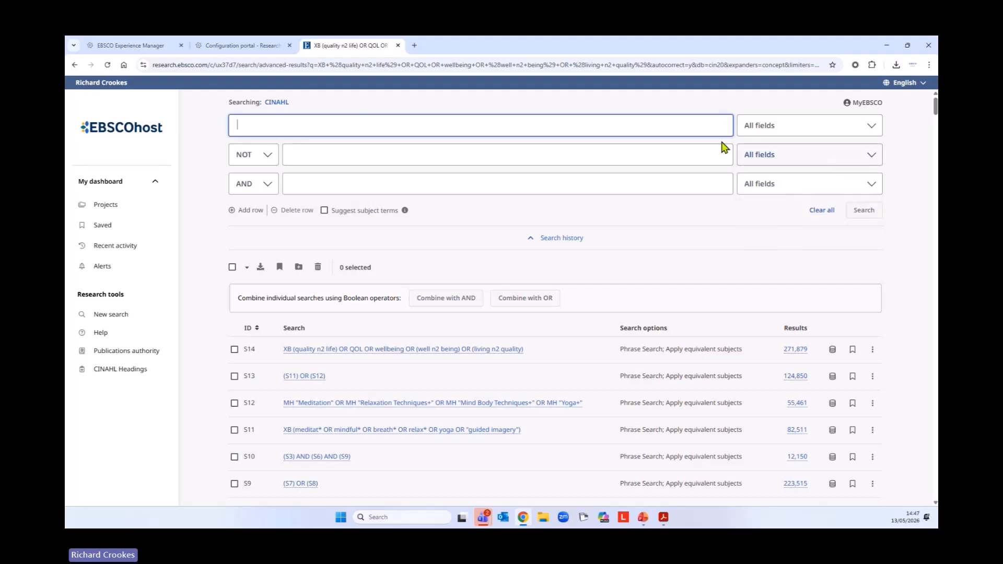
left_click(274, 154)
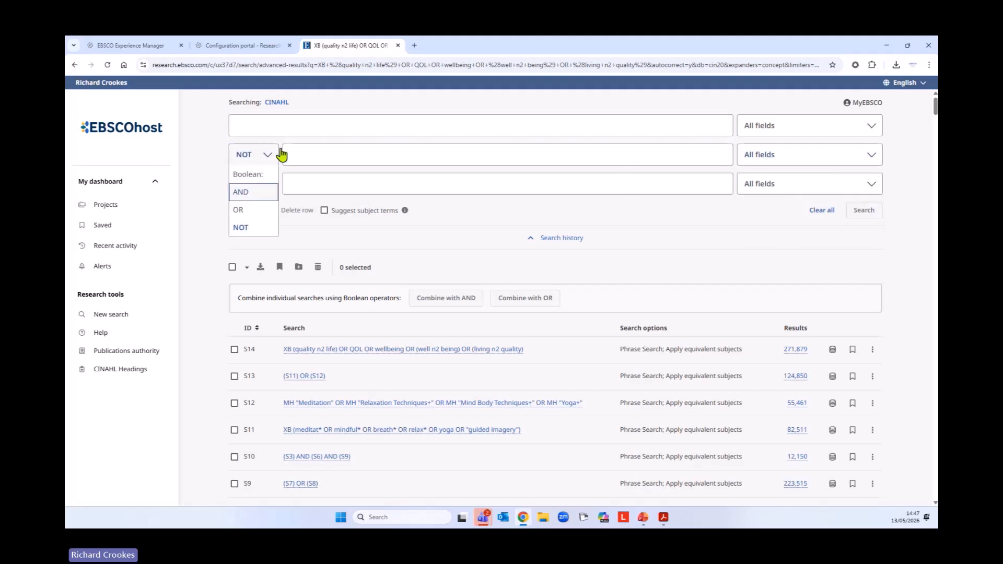
left_click(251, 193)
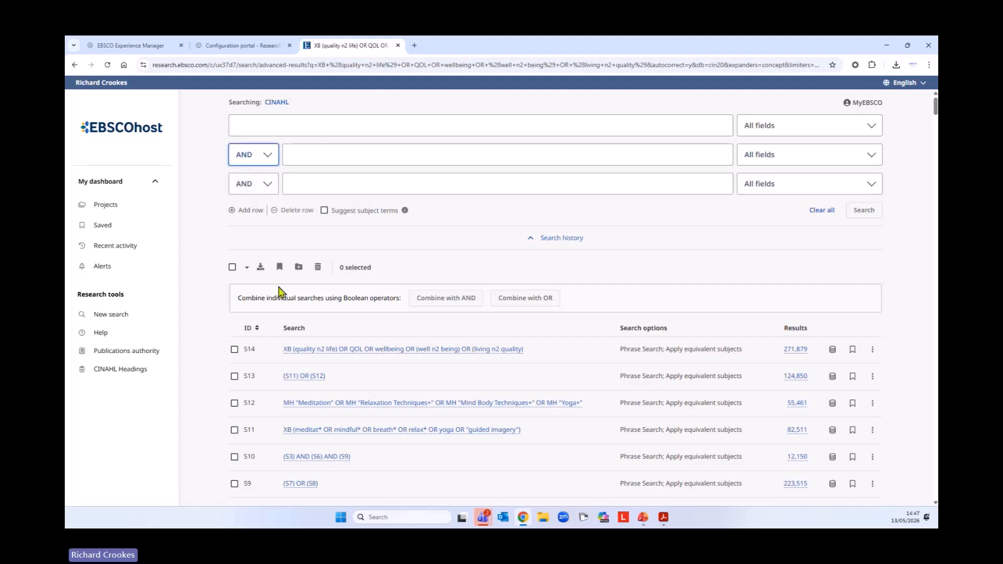
Try adding and deleting a fourth search row, and view the Boolean operators available for the second row.
left_click(262, 163)
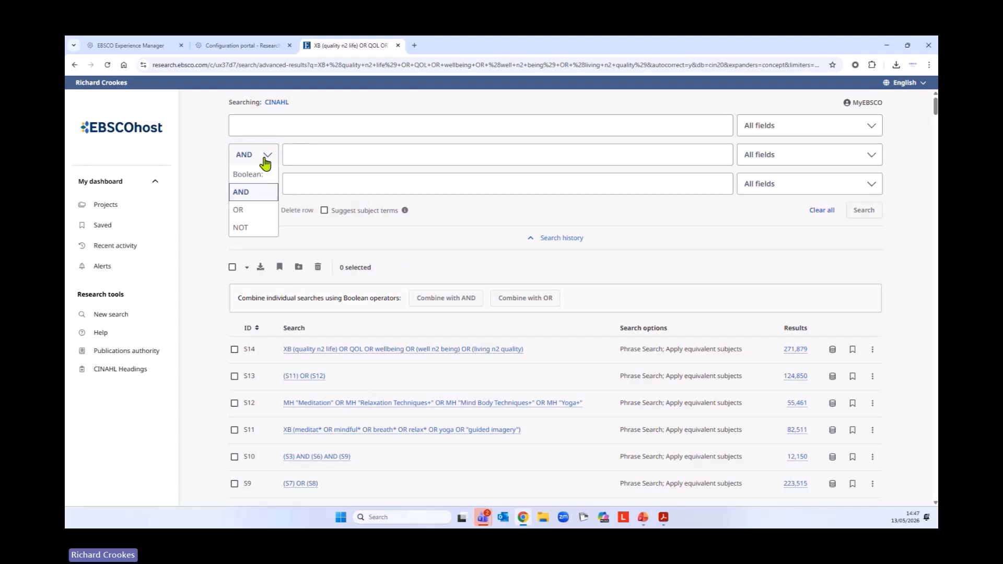
left_click(241, 192)
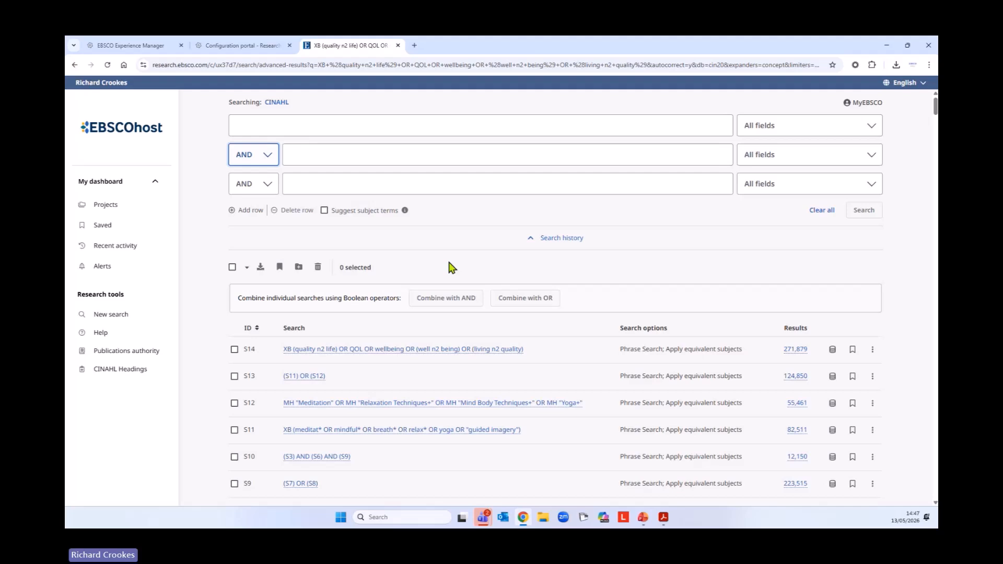
left_click(258, 213)
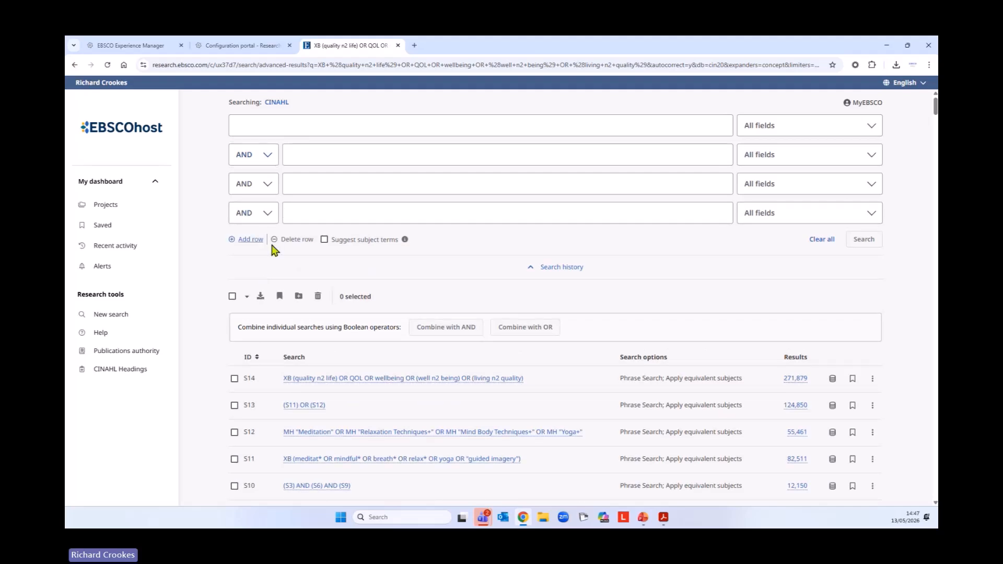
left_click(293, 240)
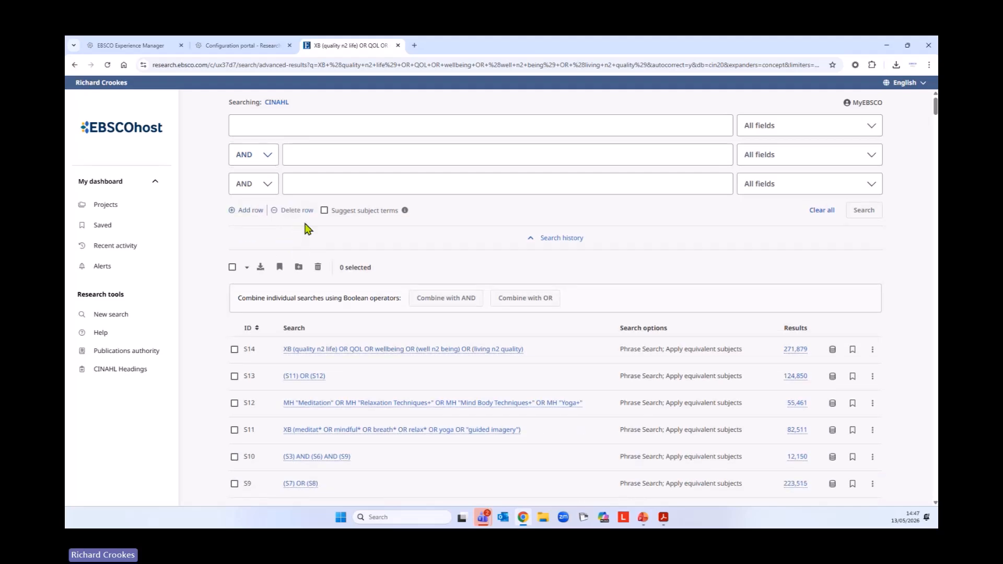
left_click(263, 156)
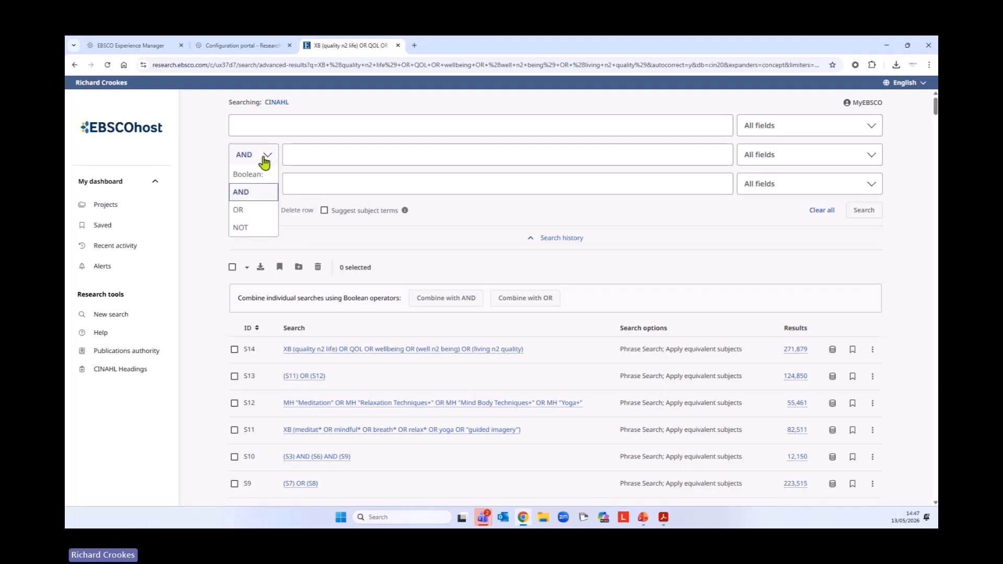
left_click(263, 160)
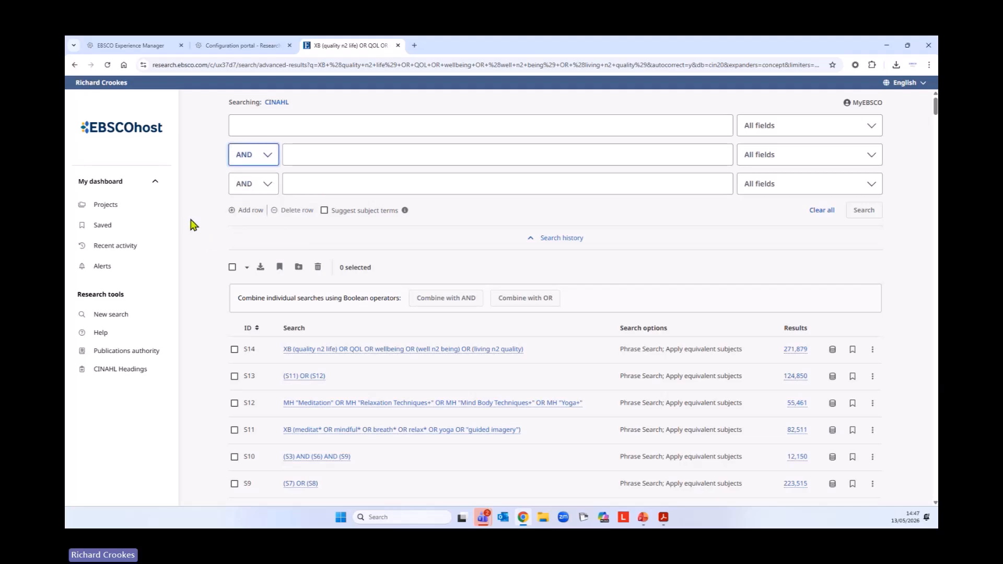
scroll(193, 225, "down", 8)
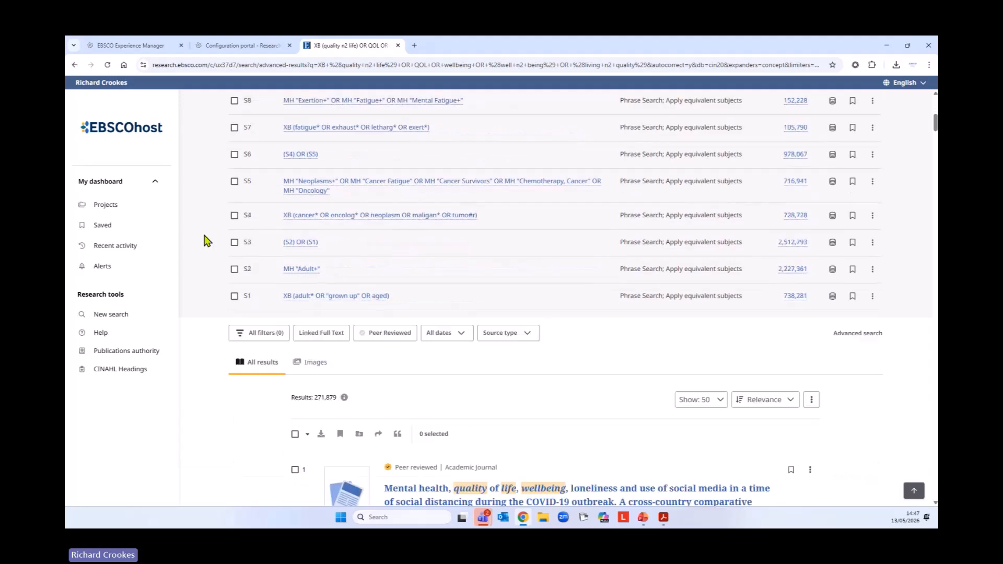
scroll(382, 307, "up", 7)
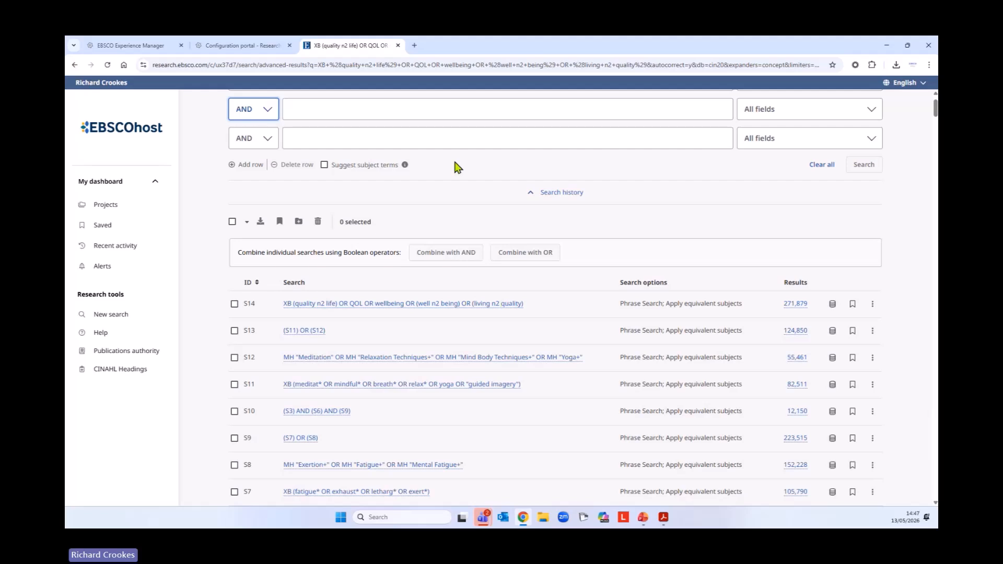
Start a new search and look up quality of life in the CINAHL Headings.
left_click(112, 316)
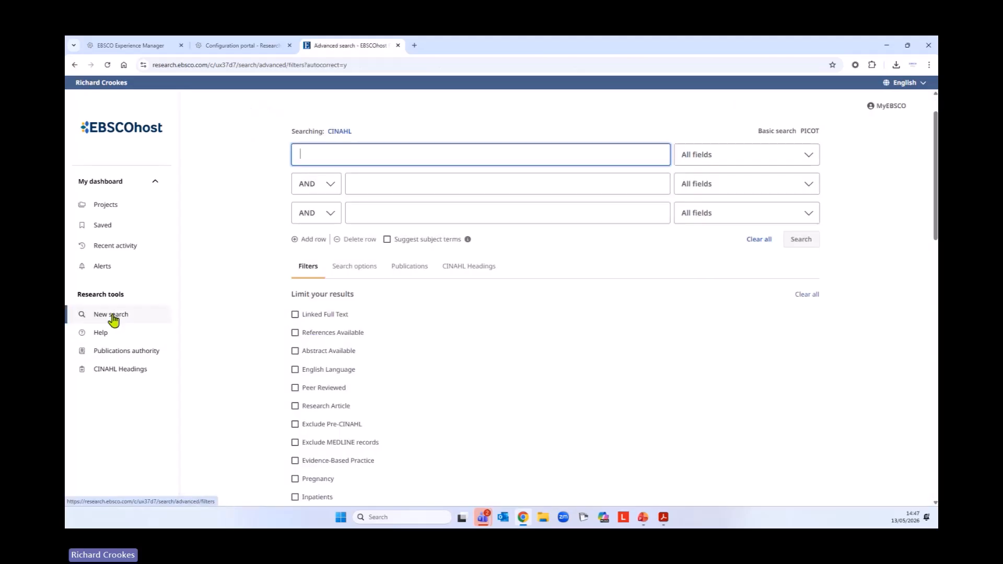
left_click(469, 267)
left_click(790, 298)
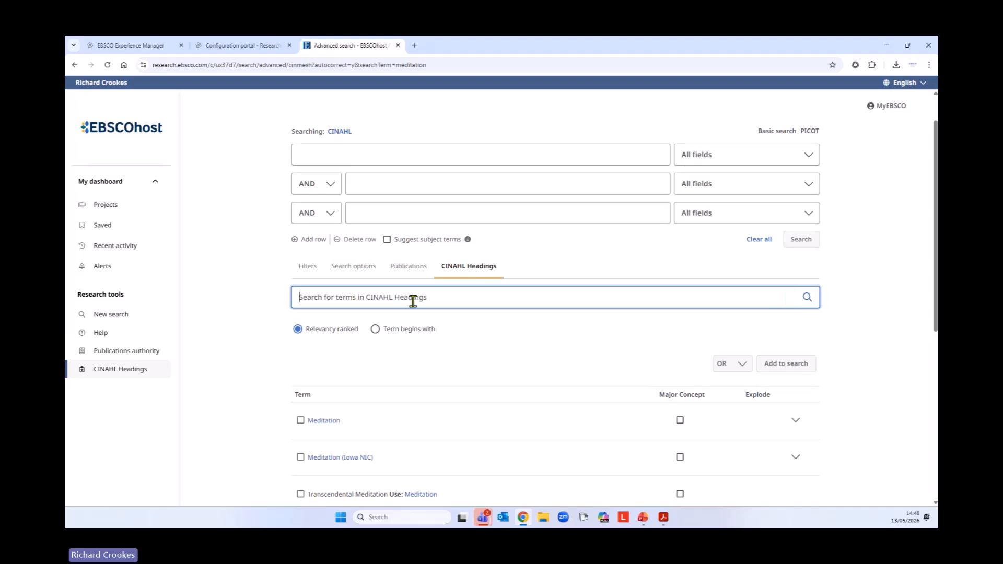
type("qual")
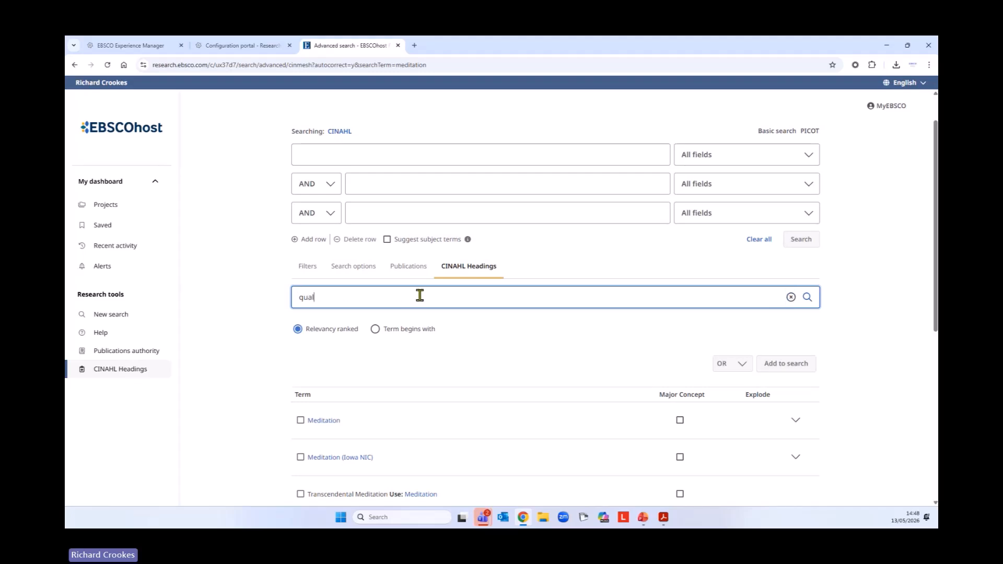
type("ity of life")
key("Return")
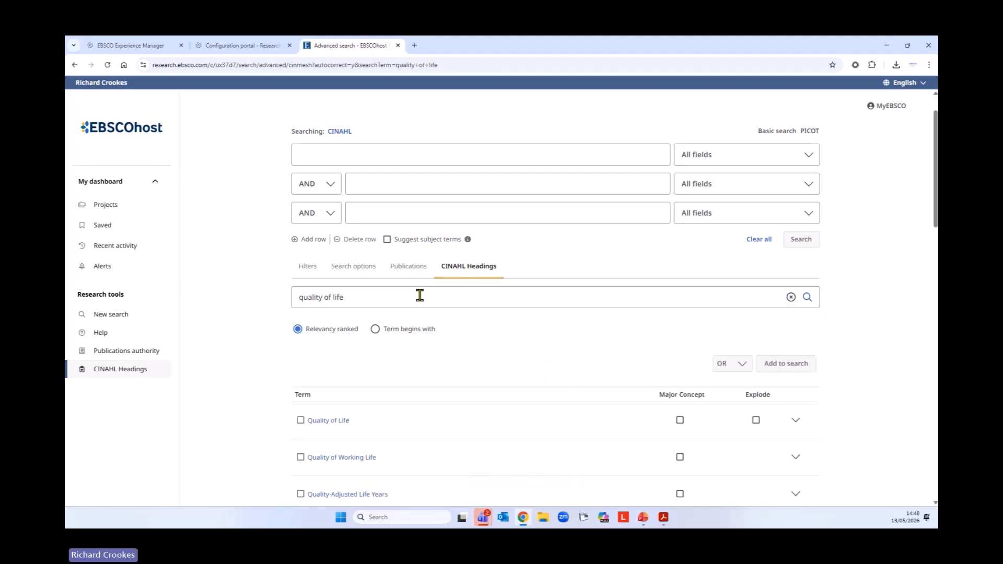
Open the Quality of Life subject heading and highlight its definition.
scroll(558, 332, "down", 3)
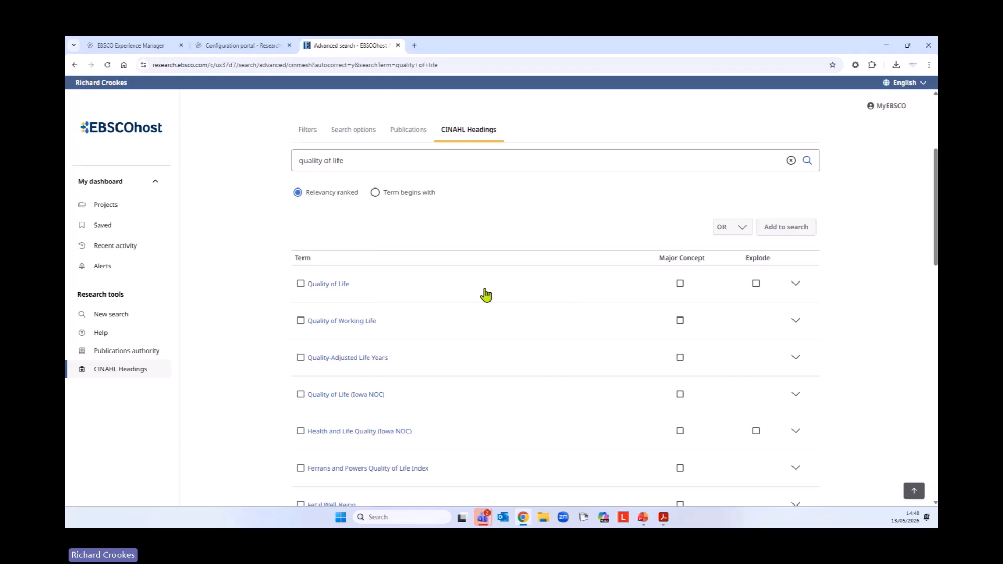
scroll(484, 294, "down", 1)
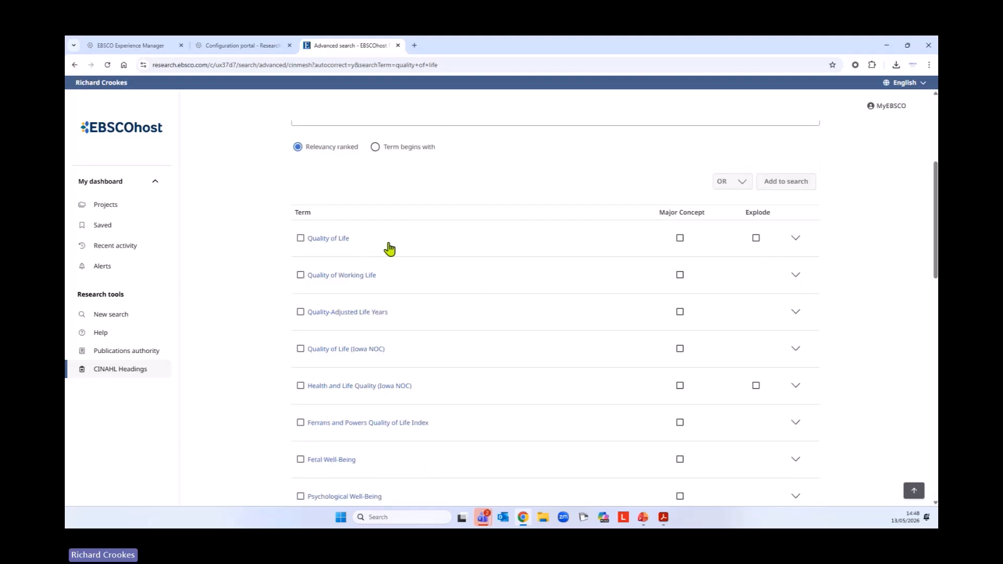
left_click(335, 242)
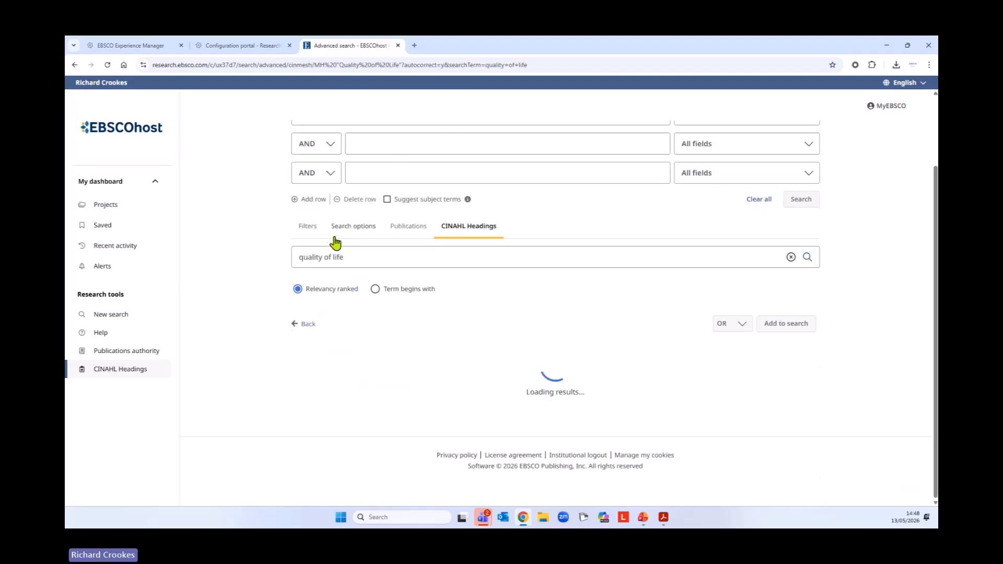
scroll(282, 314, "down", 2)
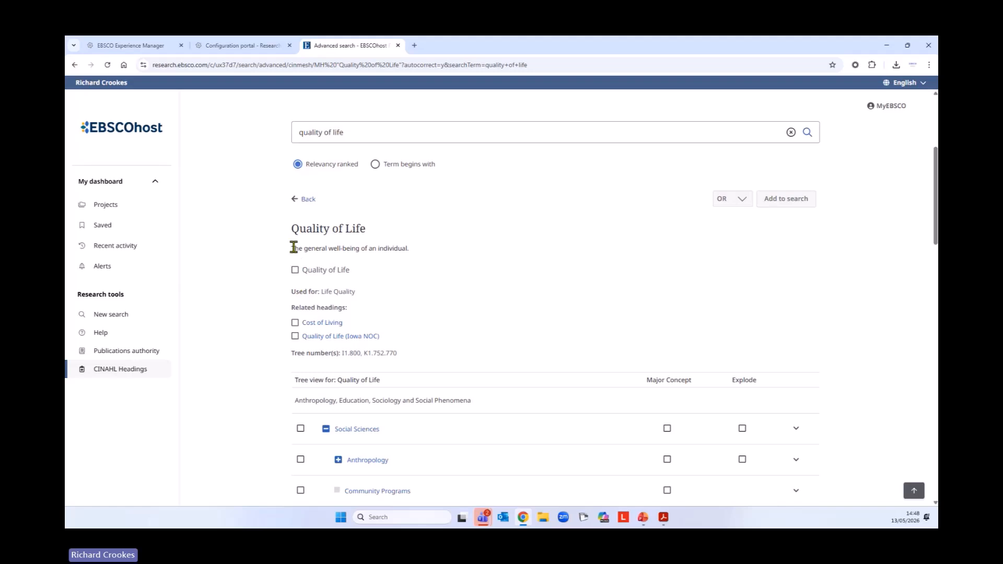
left_click_drag(291, 248, 436, 256)
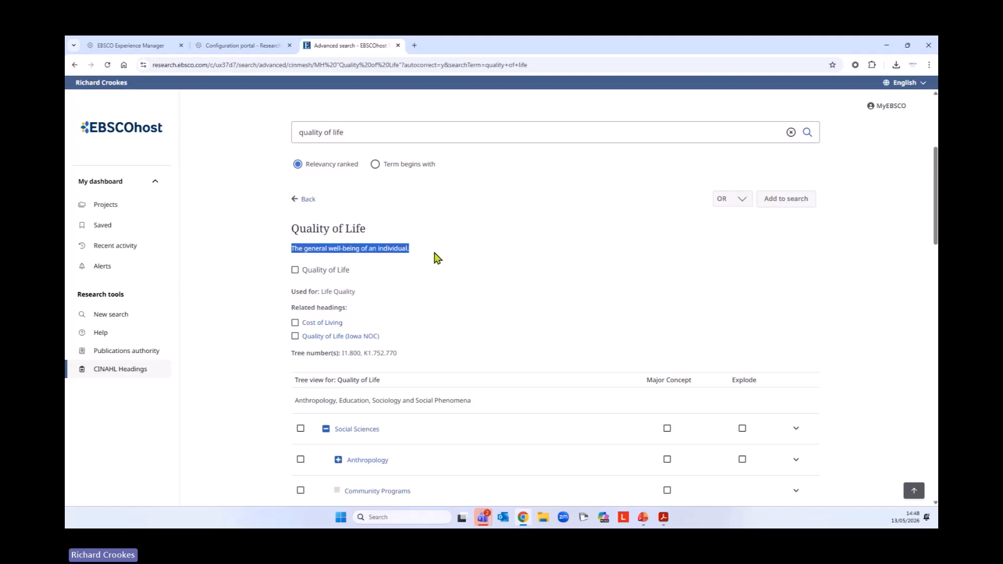
Add the exploded Quality of Life heading to the search as MH "Quality of Life+" and run it.
left_click(295, 270)
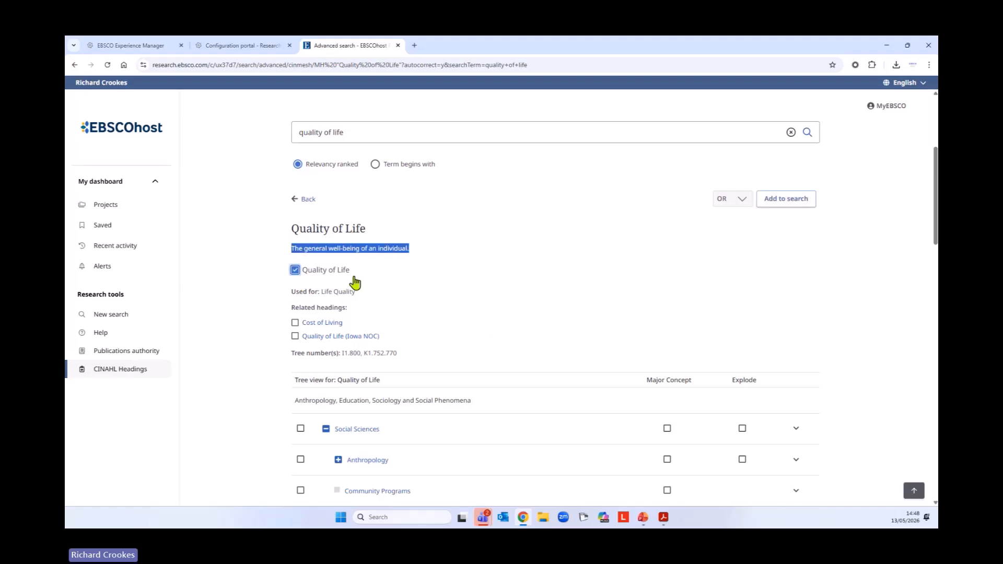
left_click(476, 259)
scroll(501, 295, "down", 2)
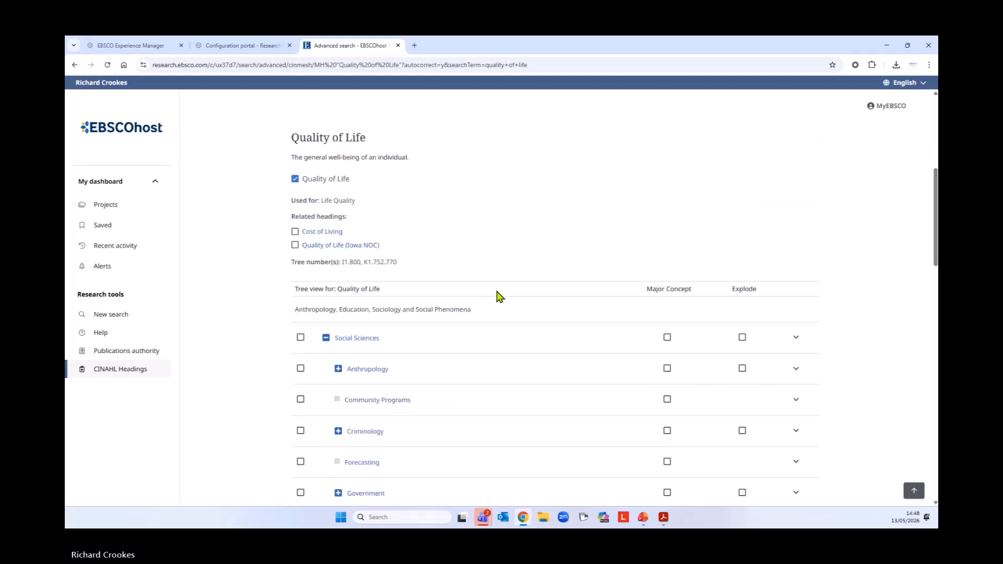
scroll(500, 296, "down", 4)
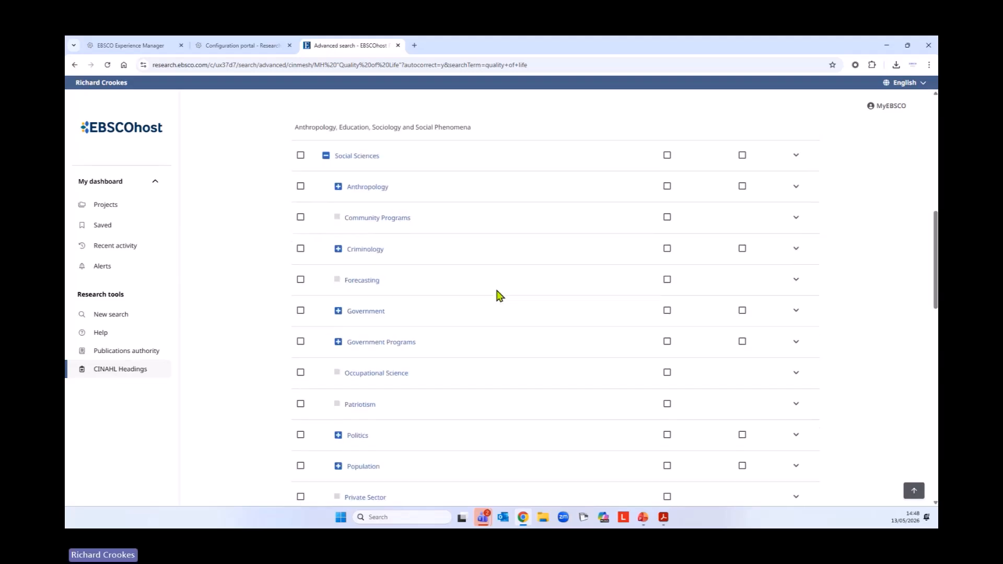
scroll(499, 296, "down", 5)
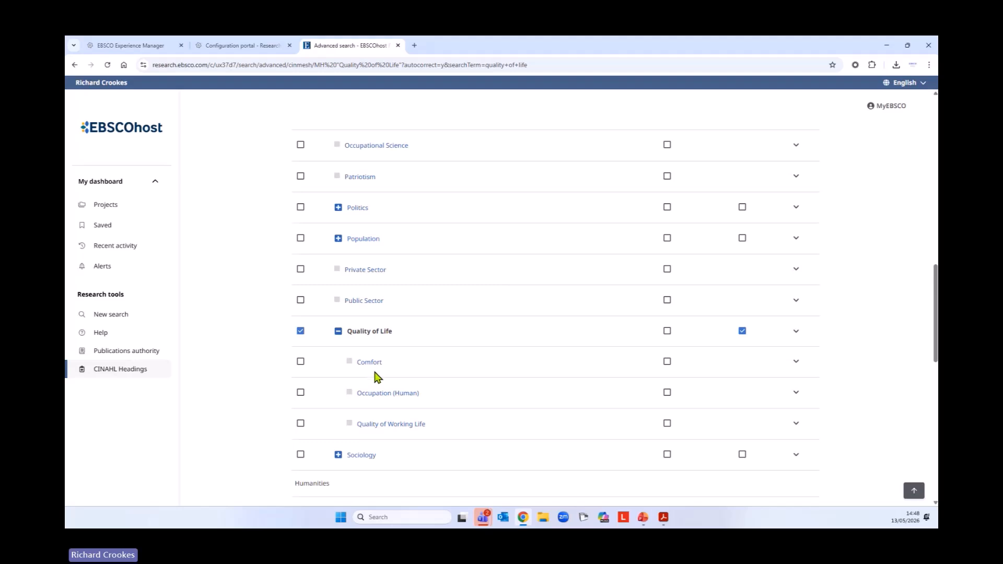
scroll(459, 429, "down", 2)
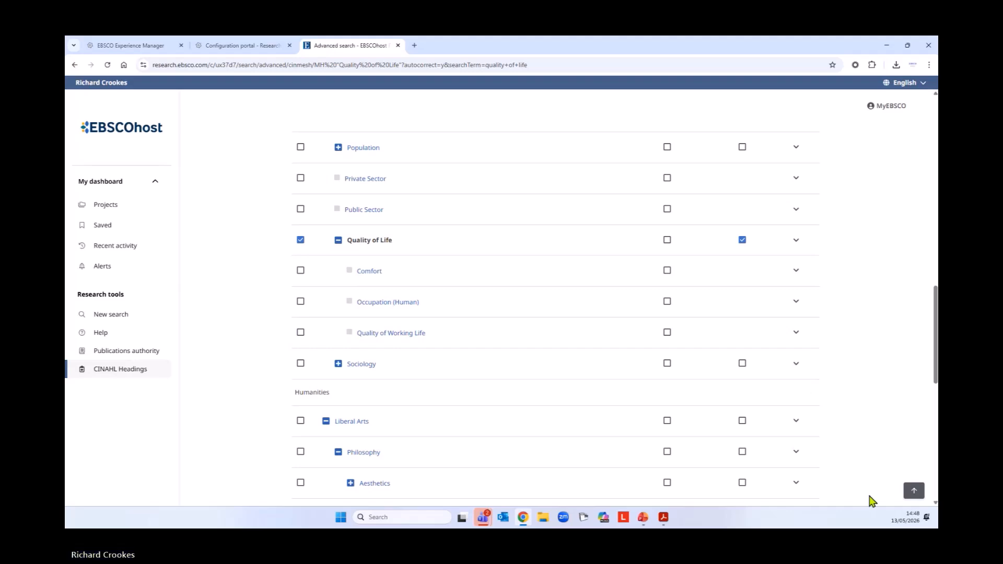
left_click(915, 492)
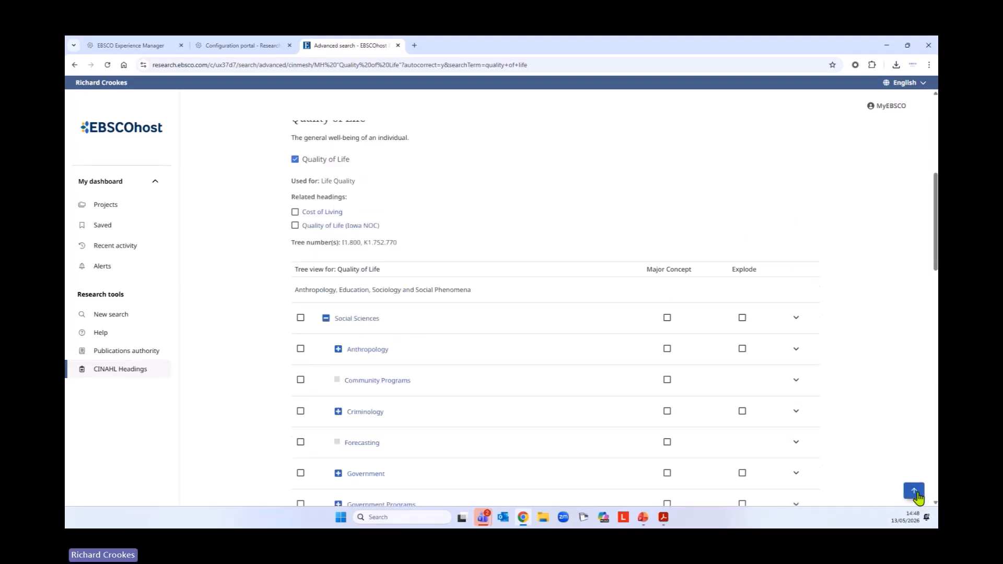
left_click(794, 410)
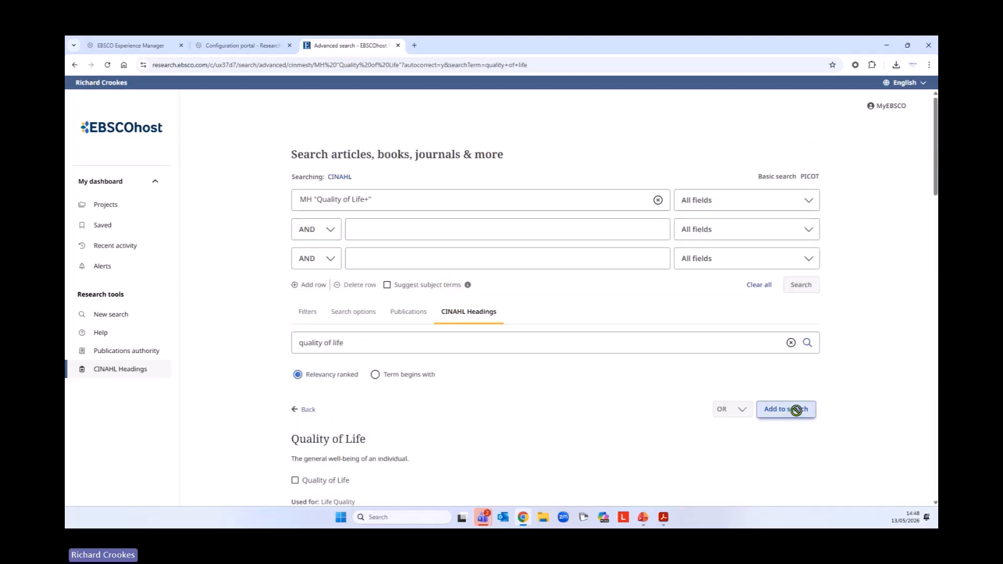
left_click(801, 286)
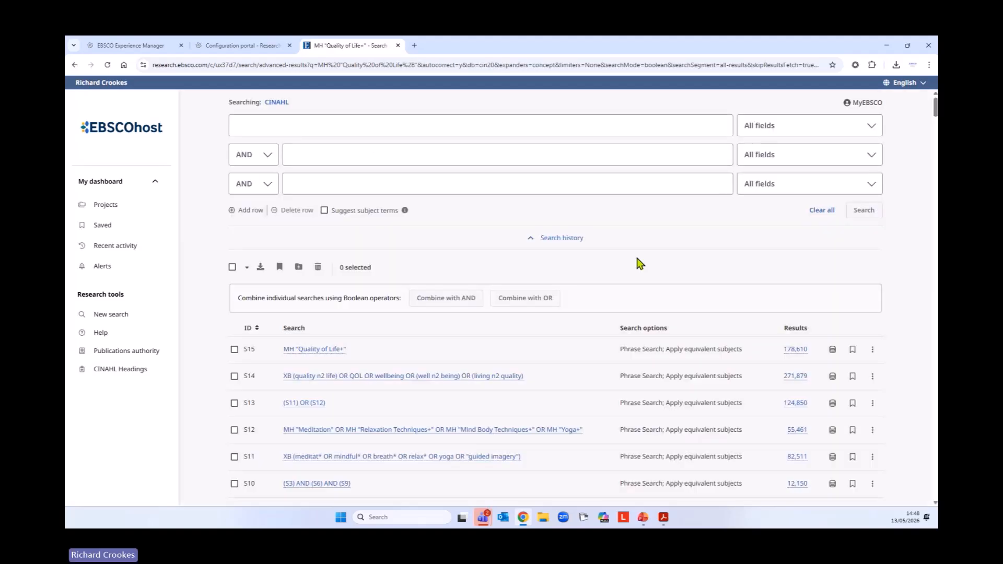
Combine the quality-of-life searches S14 and S15 with OR and run the combined search.
scroll(575, 337, "down", 6)
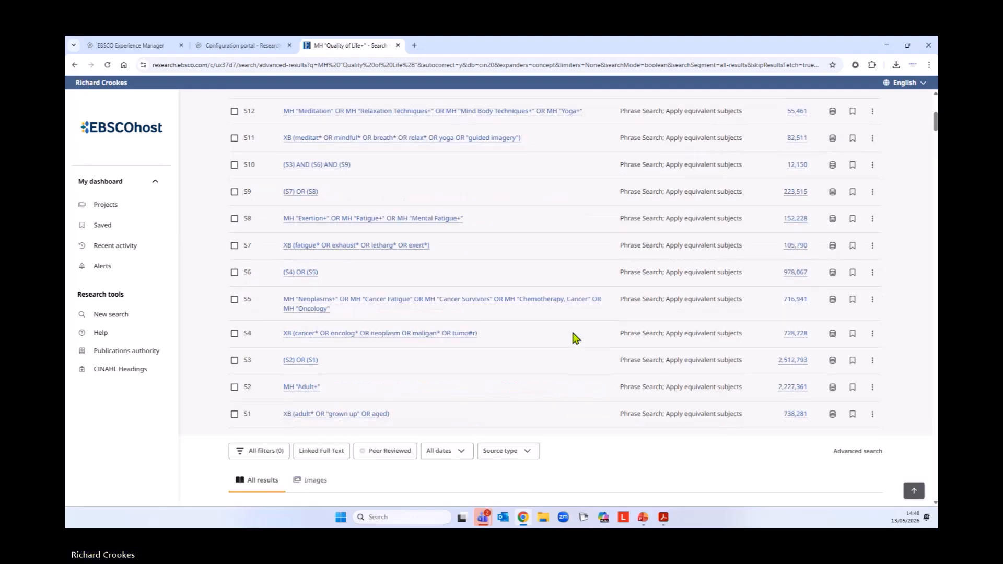
scroll(575, 337, "down", 1)
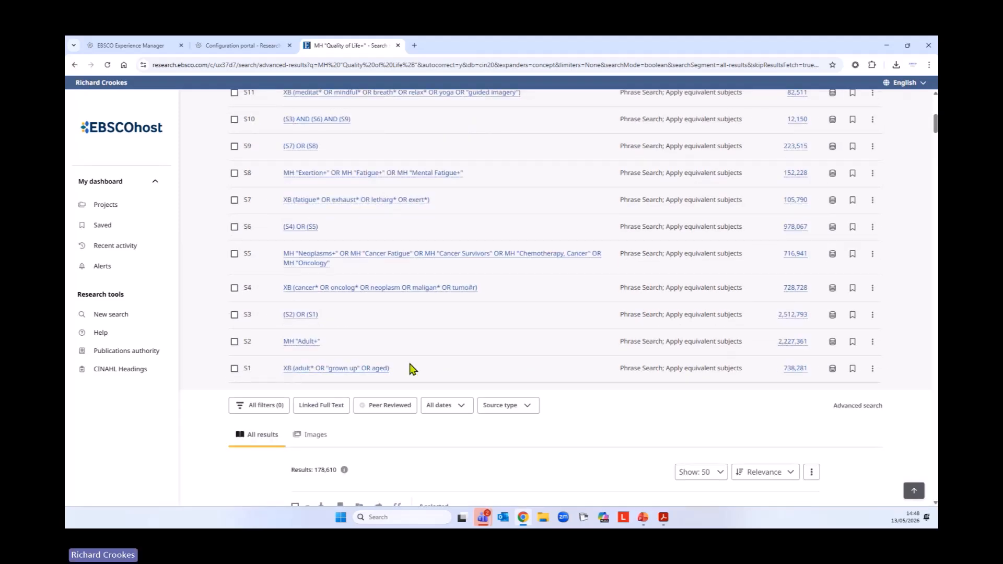
scroll(413, 369, "up", 7)
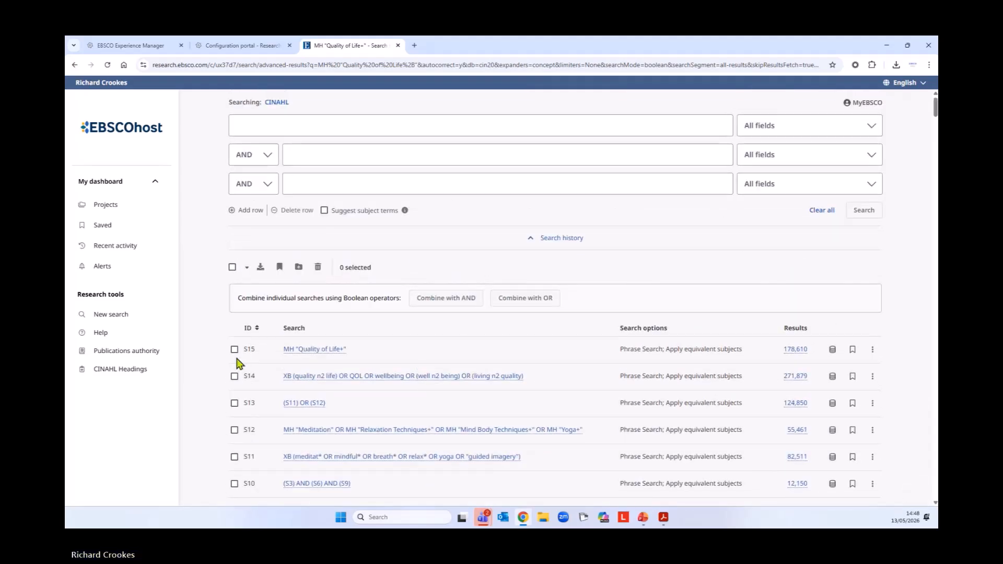
left_click(234, 376)
left_click(235, 350)
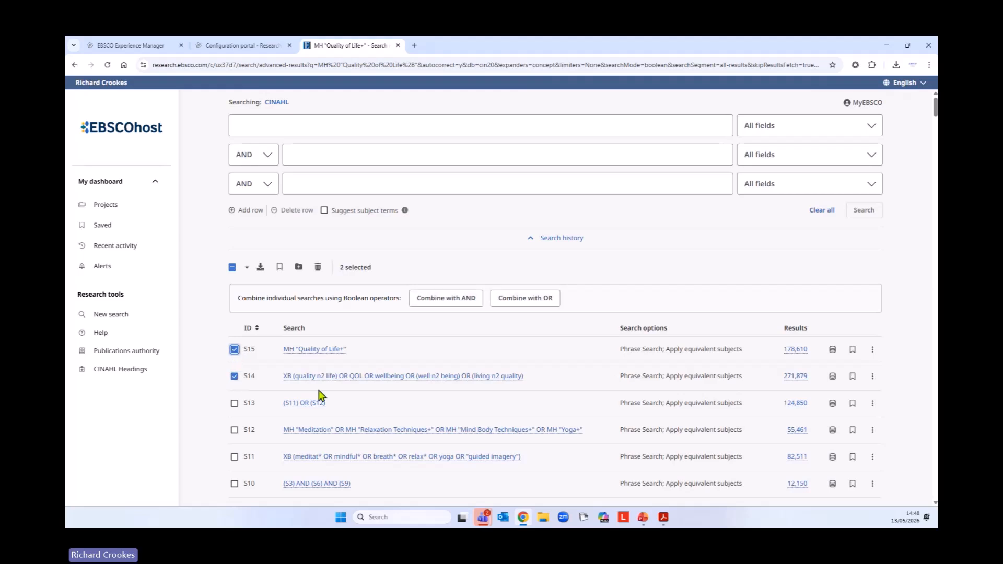
left_click(512, 296)
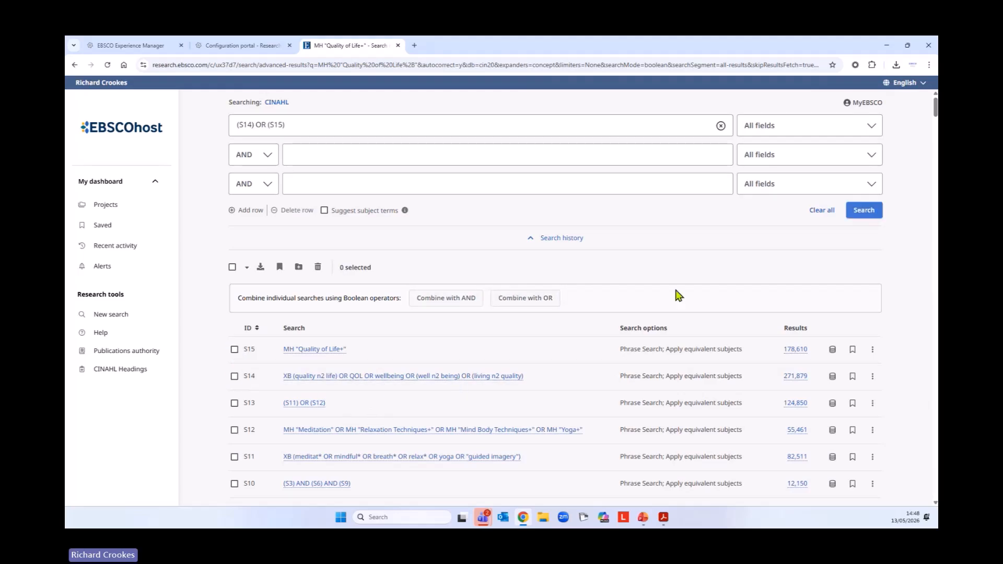
left_click(871, 209)
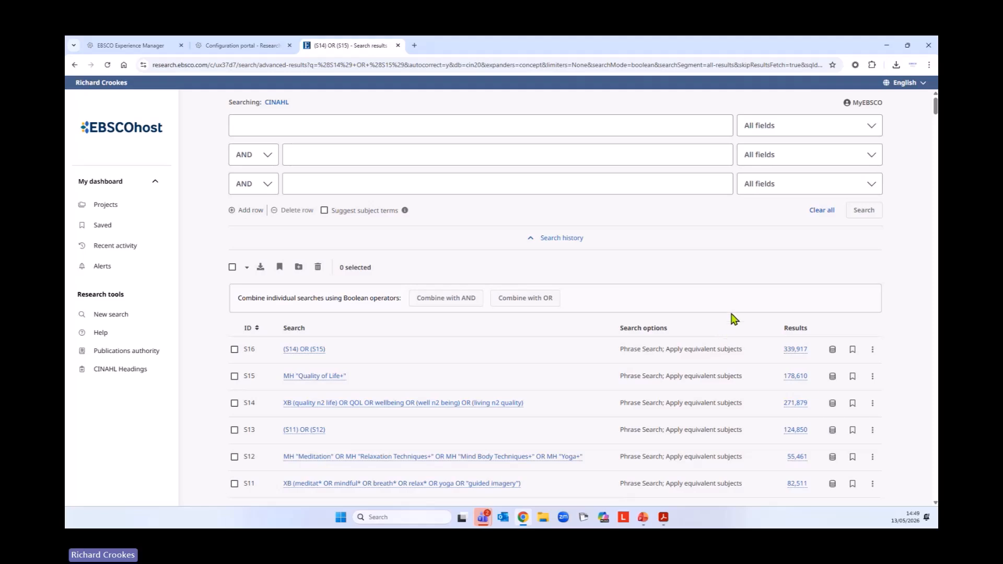
Sort the search history by ID in ascending order, starting from S1.
scroll(731, 314, "down", 2)
scroll(731, 313, "down", 1)
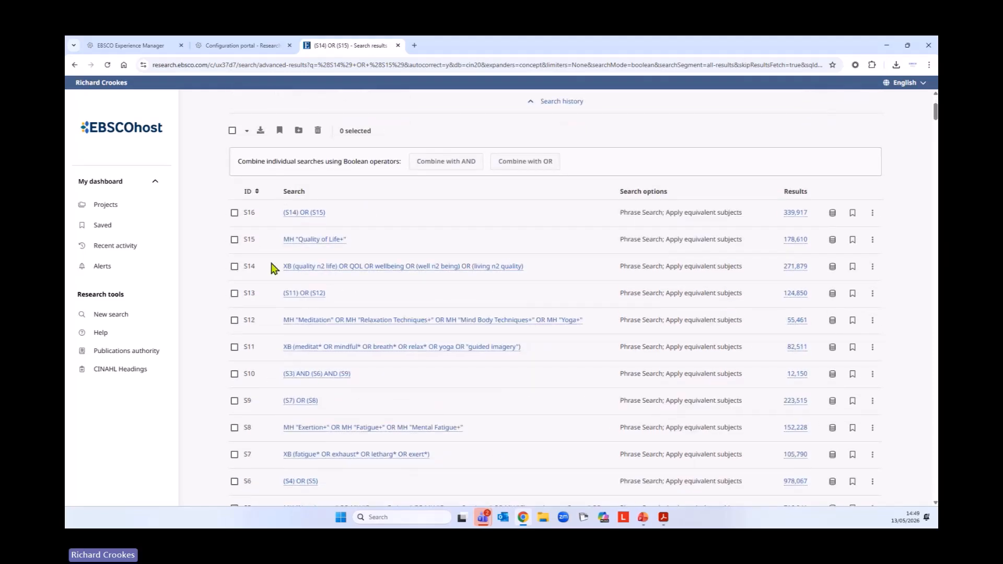
left_click(250, 192)
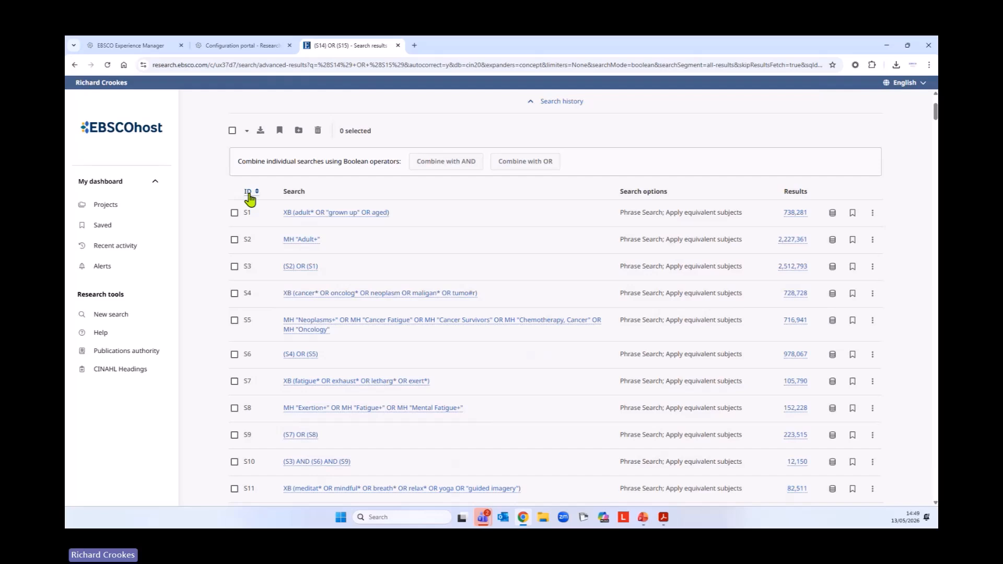
Combine the history searches S10, S13 and S16 with AND and run the combined search.
scroll(313, 188, "down", 1)
scroll(488, 290, "down", 2)
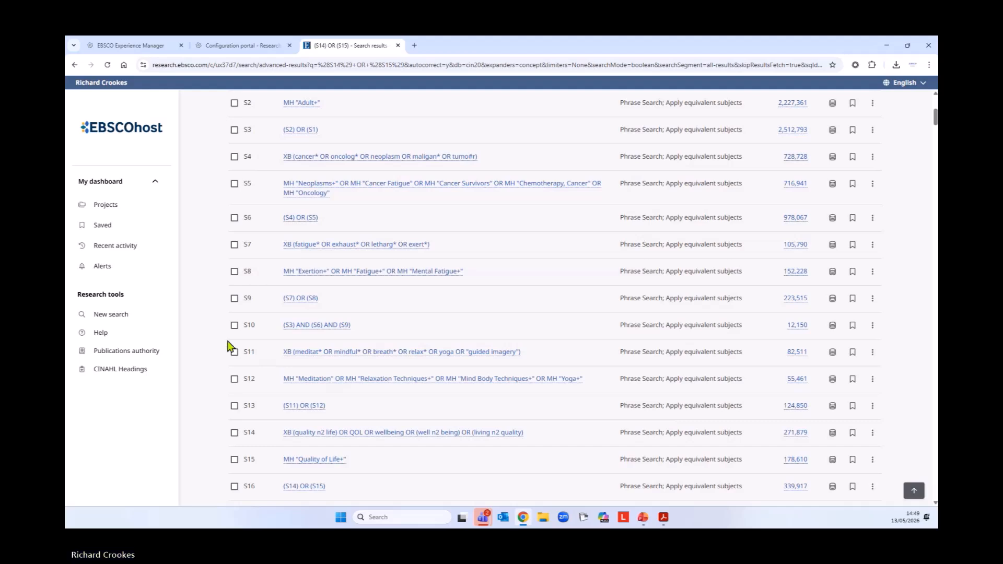
left_click(235, 326)
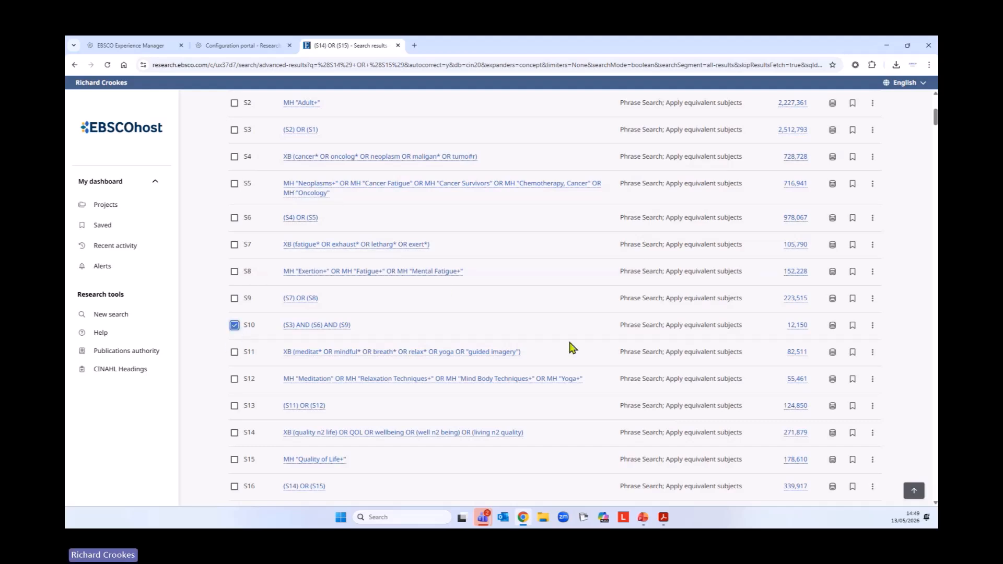
scroll(571, 350, "down", 3)
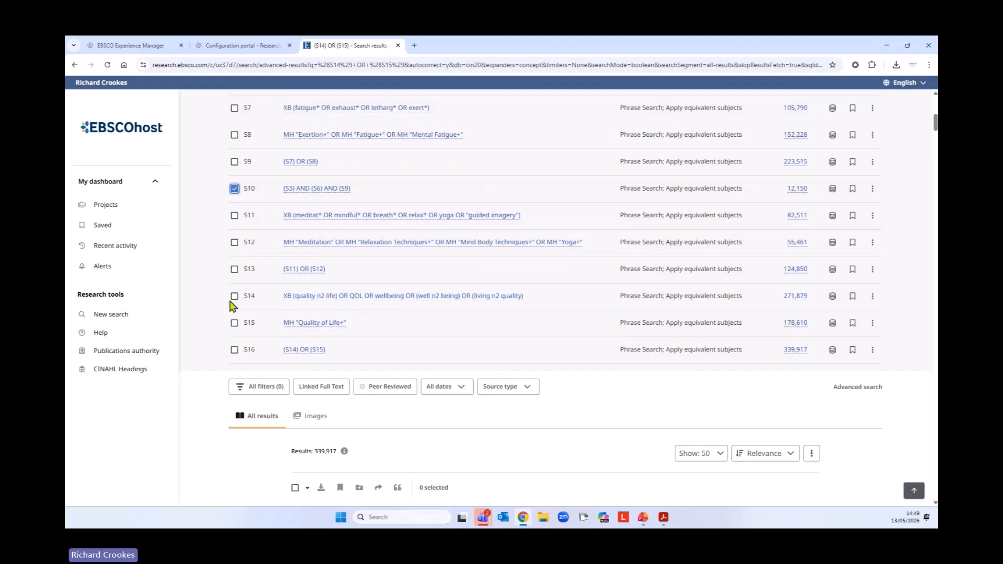
left_click(234, 269)
left_click(234, 350)
scroll(482, 444, "up", 1)
scroll(483, 444, "up", 1)
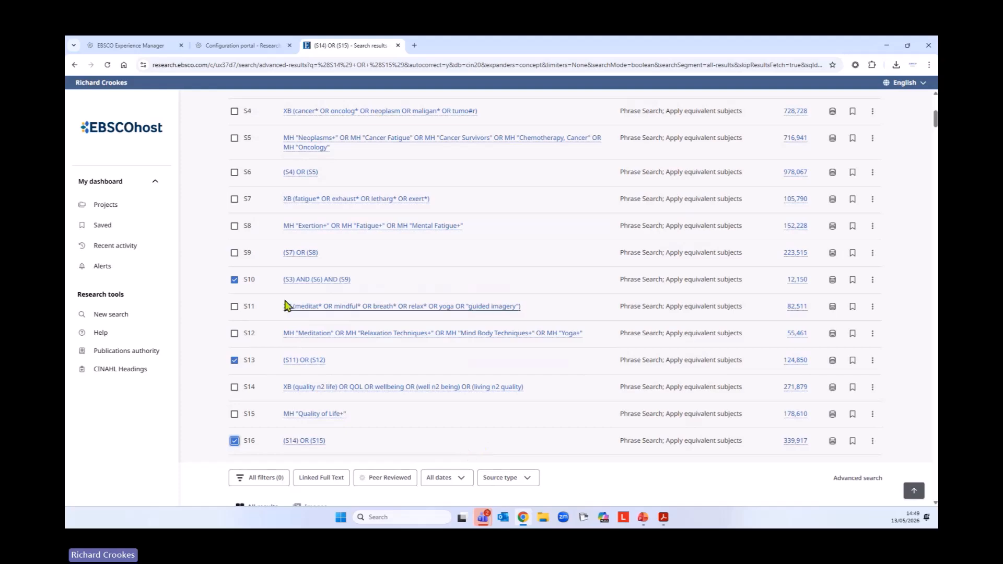
scroll(578, 460, "up", 4)
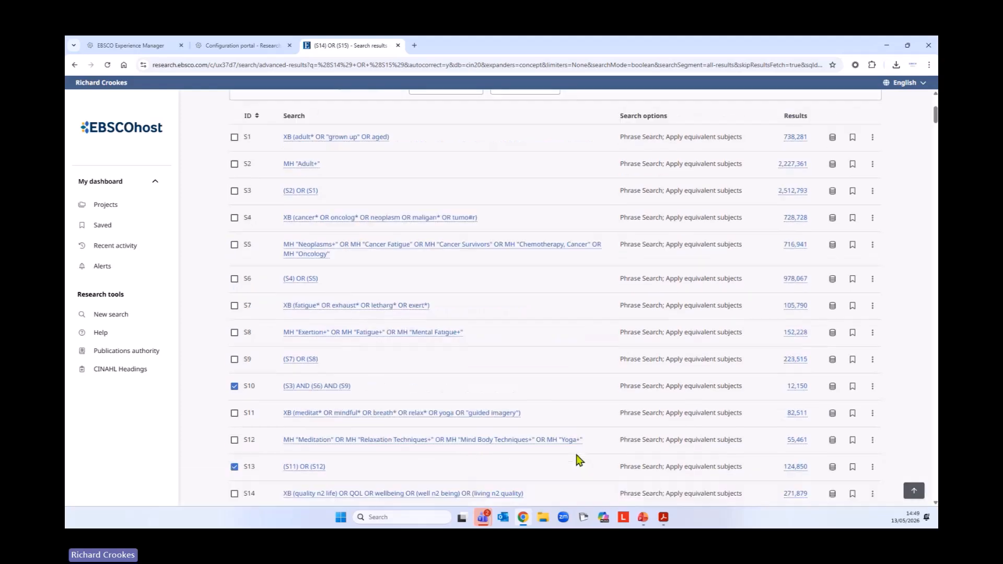
scroll(577, 459, "up", 3)
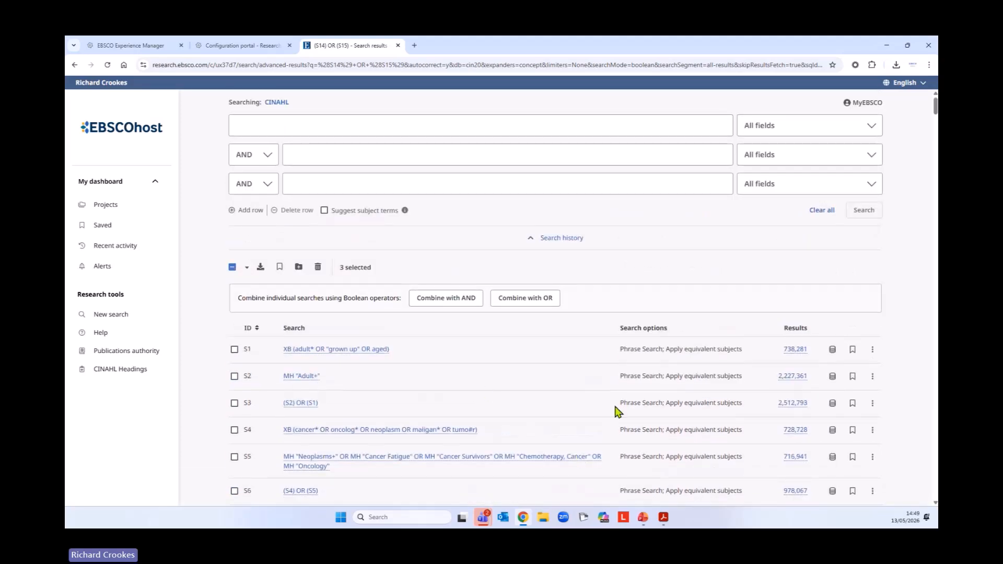
left_click(449, 300)
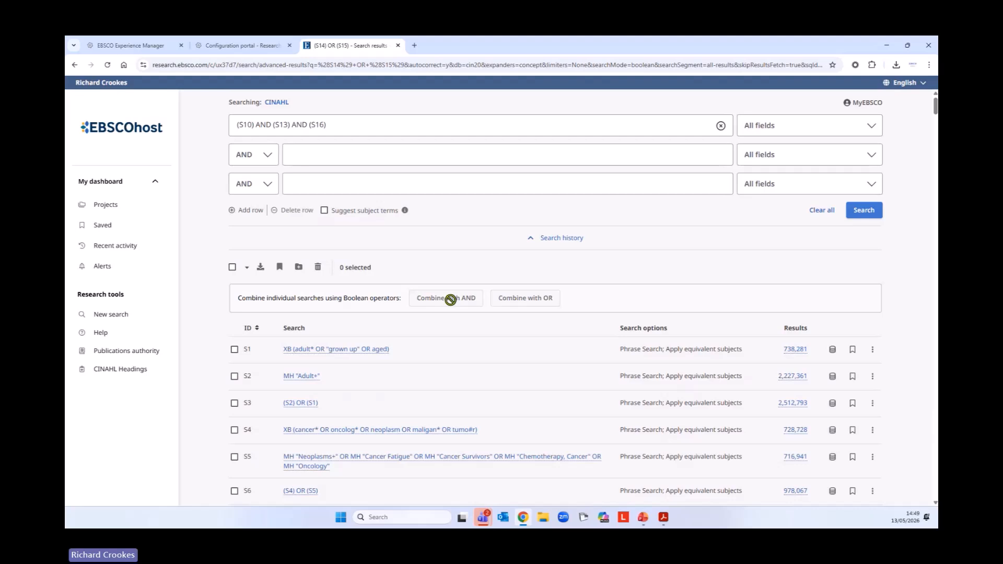
left_click(865, 209)
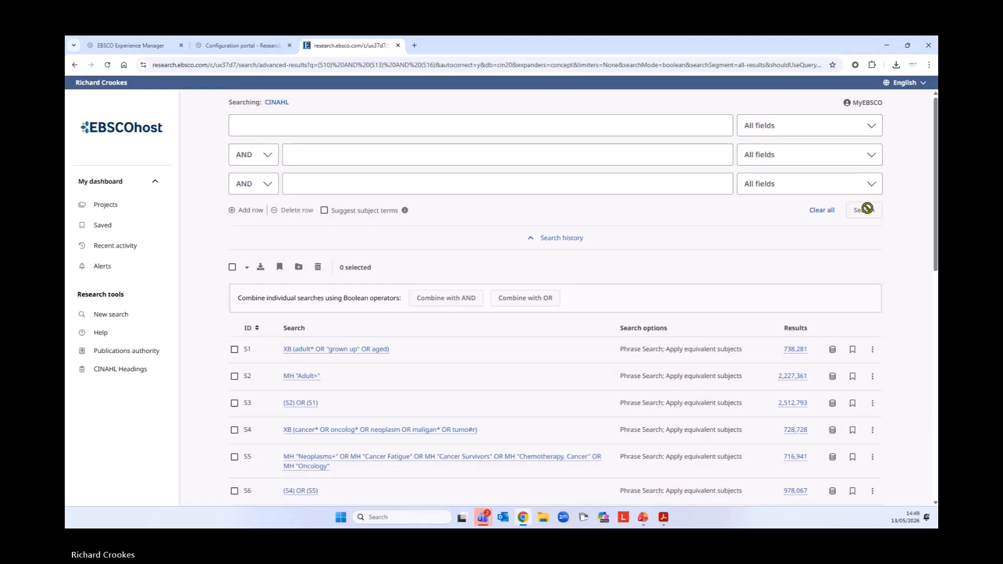
Review the new S17 line in the search history and the start of its results list.
scroll(566, 274, "down", 3)
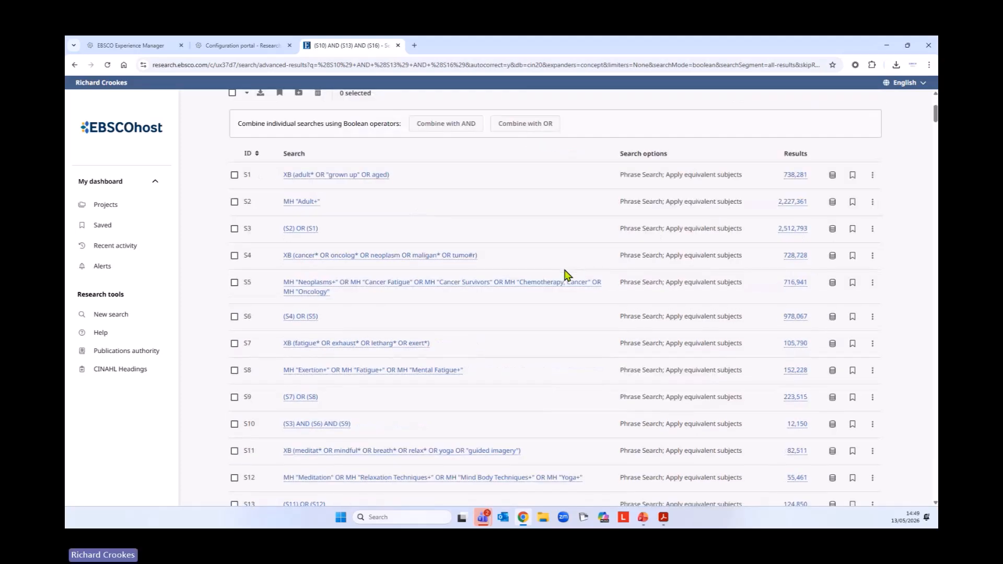
scroll(567, 275, "down", 3)
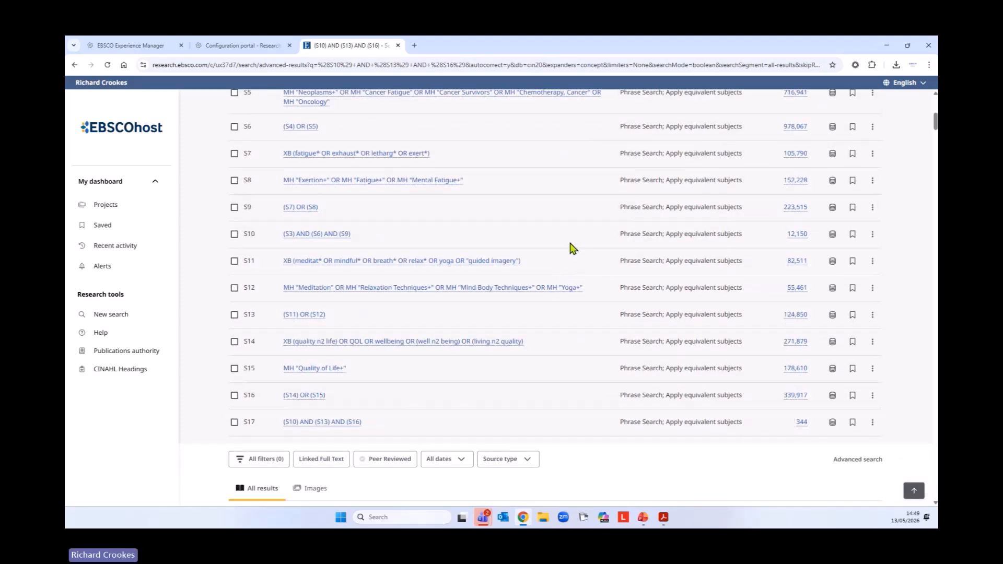
scroll(573, 249, "down", 3)
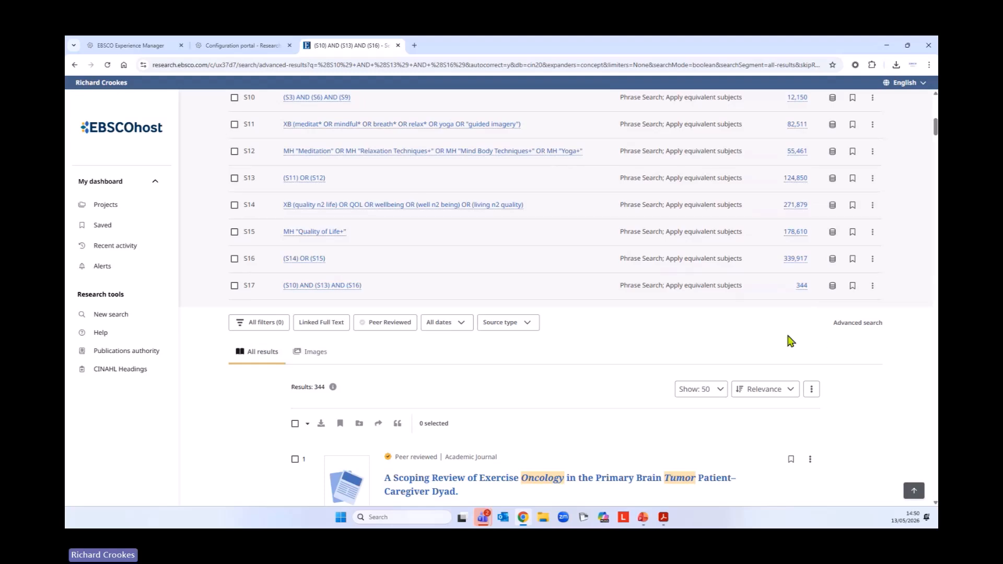
scroll(798, 345, "down", 1)
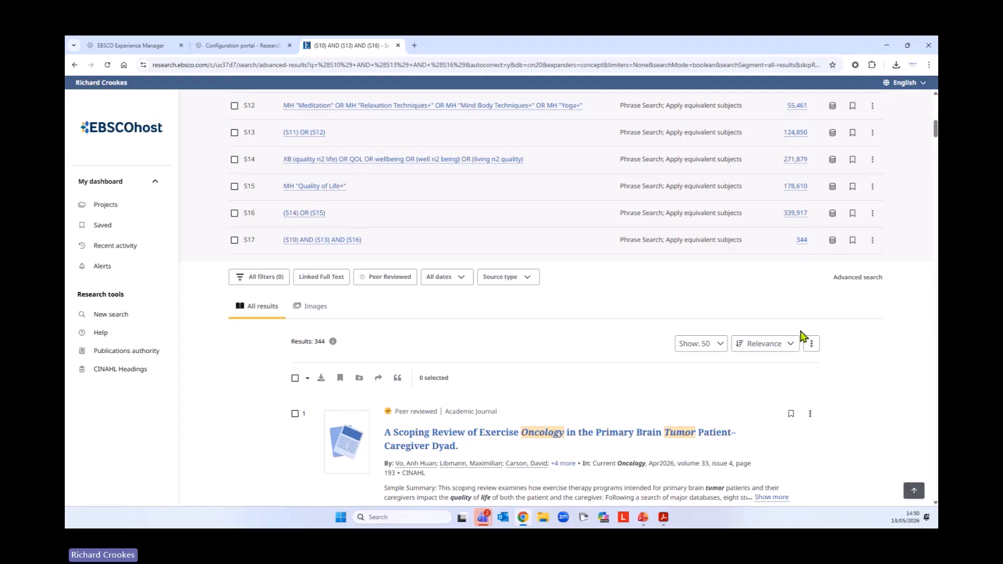
scroll(791, 308, "down", 2)
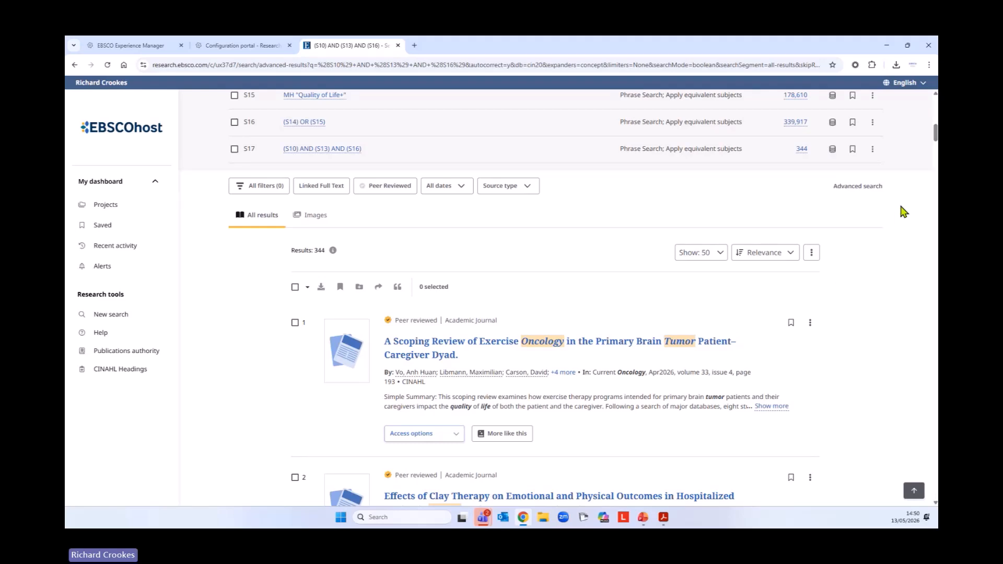
left_click(456, 192)
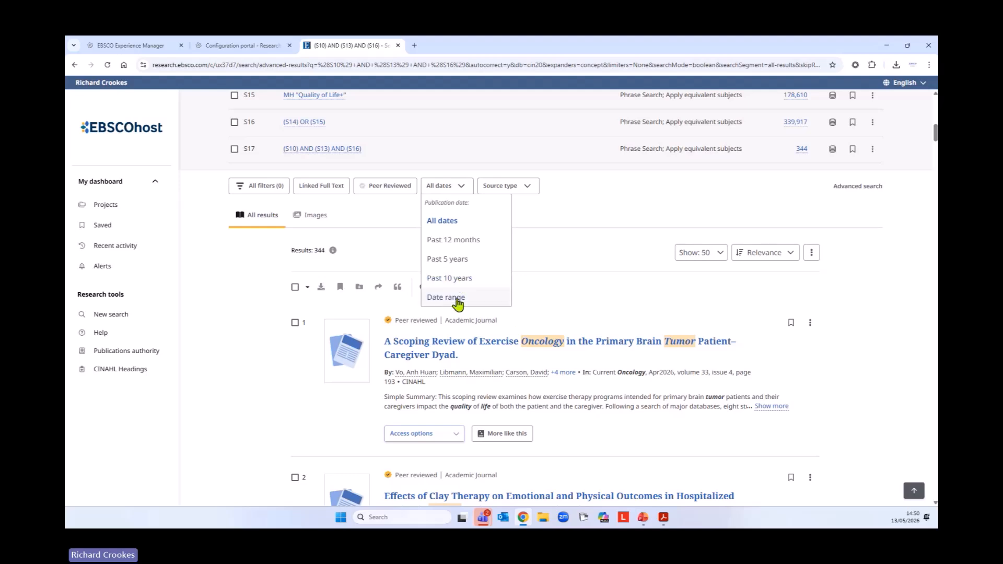
left_click(459, 299)
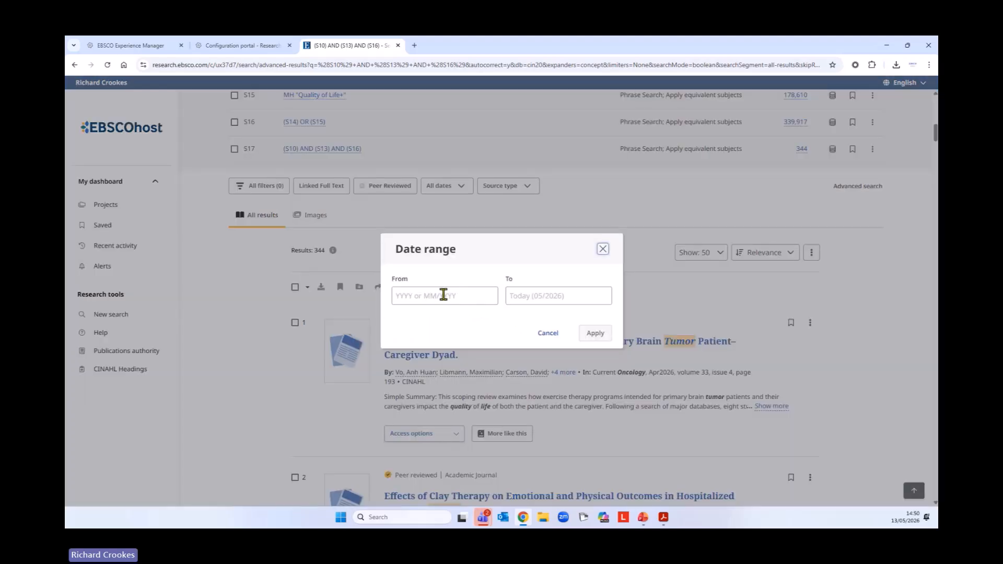
left_click(548, 334)
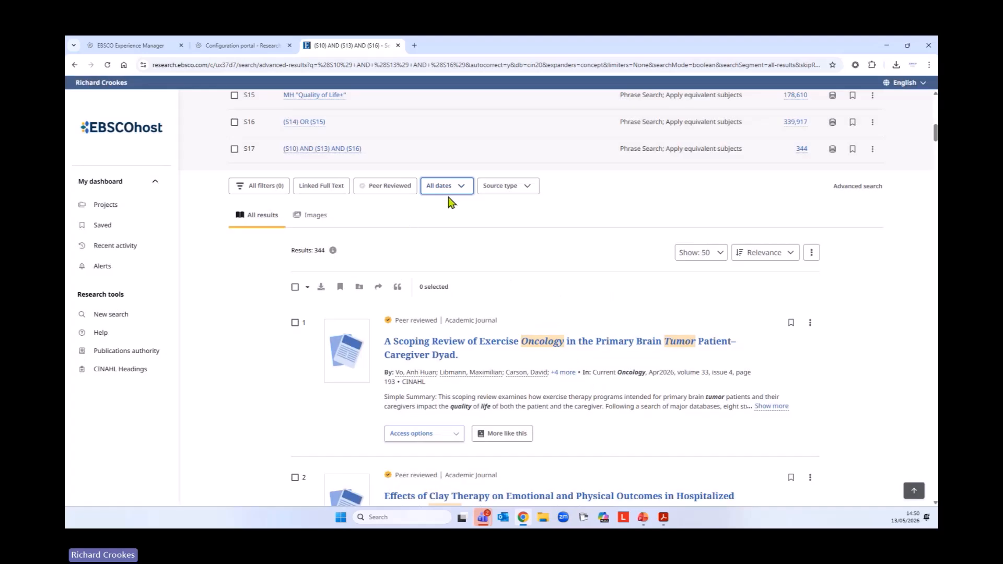
Limit the publication date of the combined search's results to the past 10 years.
left_click(450, 194)
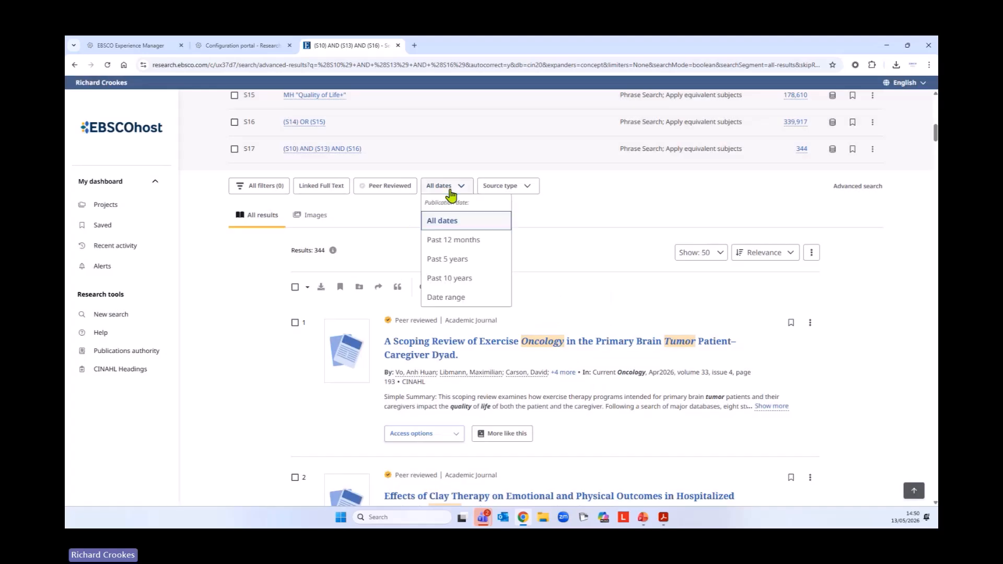
left_click(460, 282)
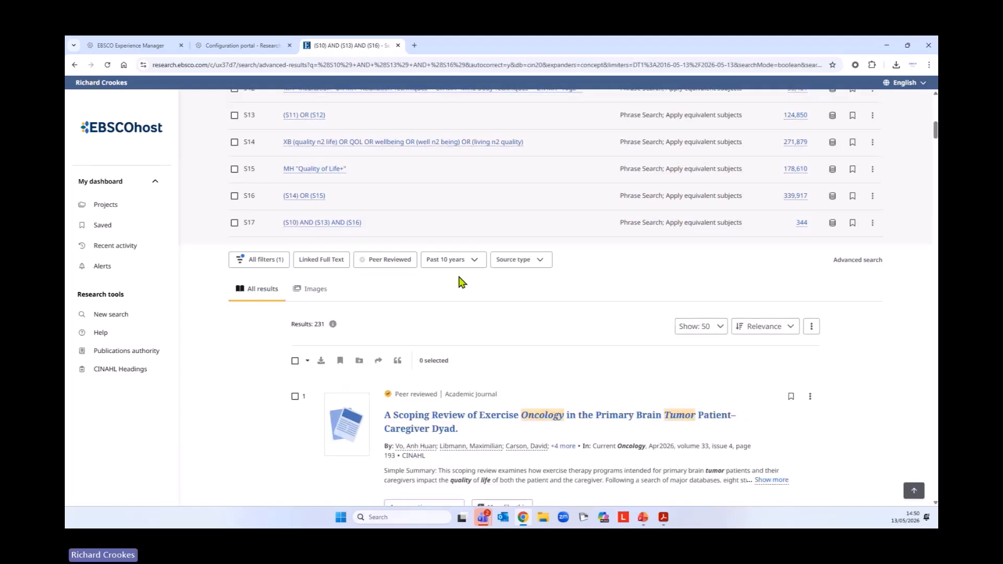
scroll(582, 306, "down", 2)
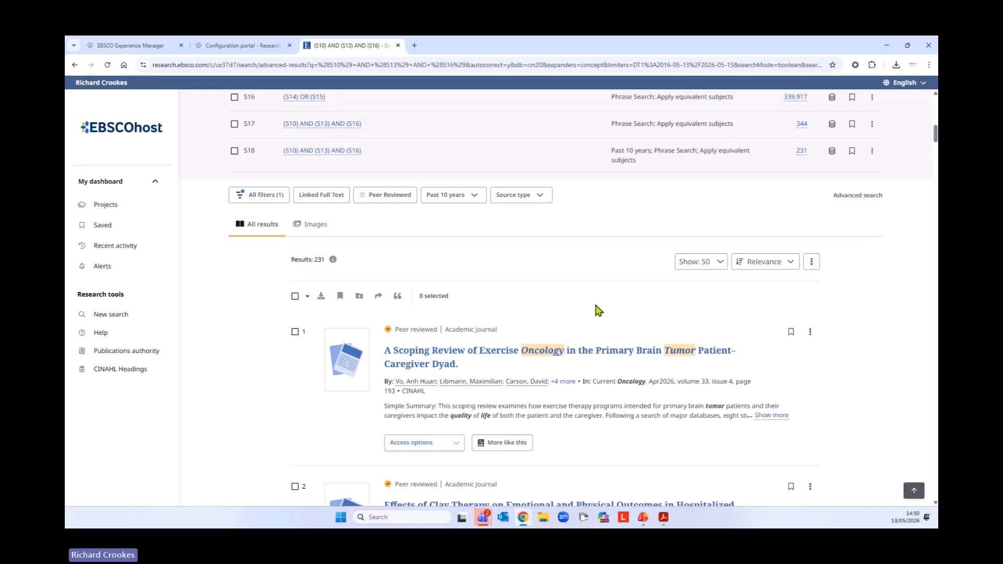
Open the full set of filters for the results and select the English Language limiter without applying it.
left_click(279, 204)
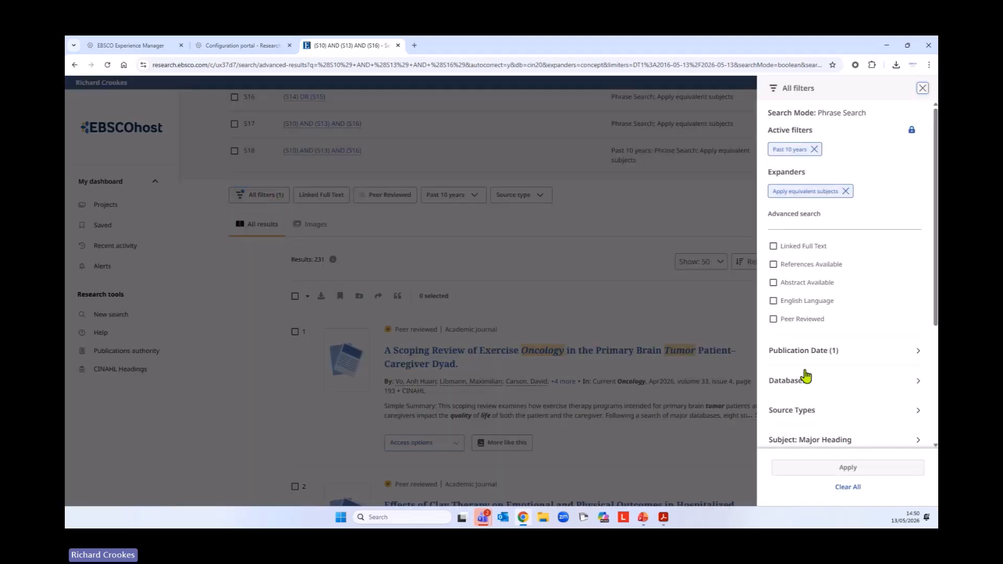
left_click(773, 300)
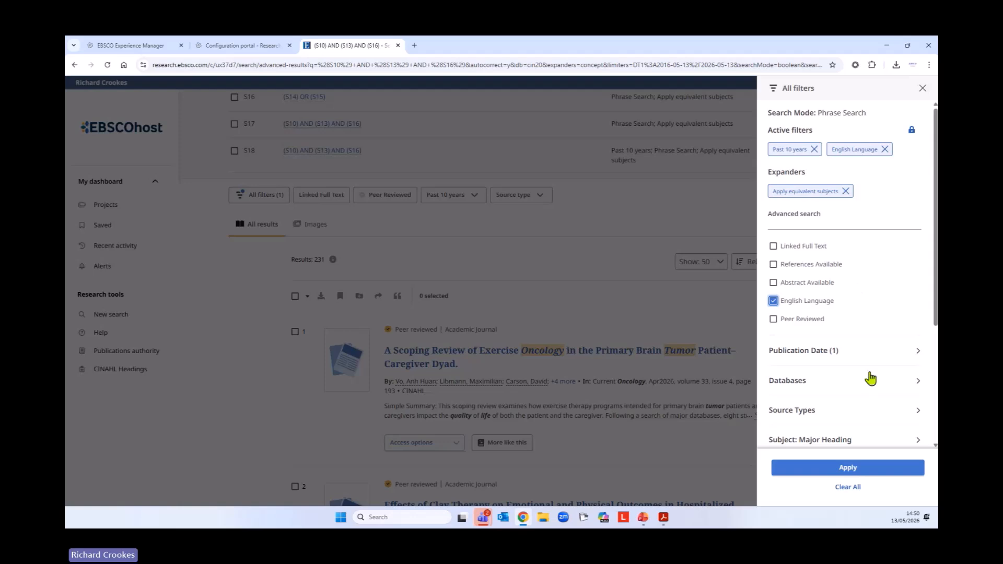
scroll(867, 373, "down", 2)
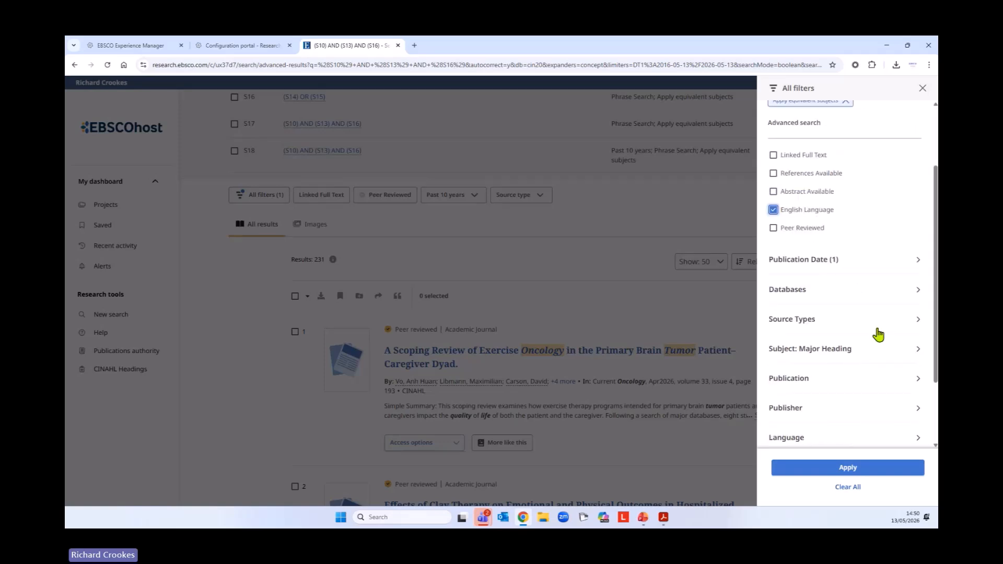
scroll(878, 335, "down", 2)
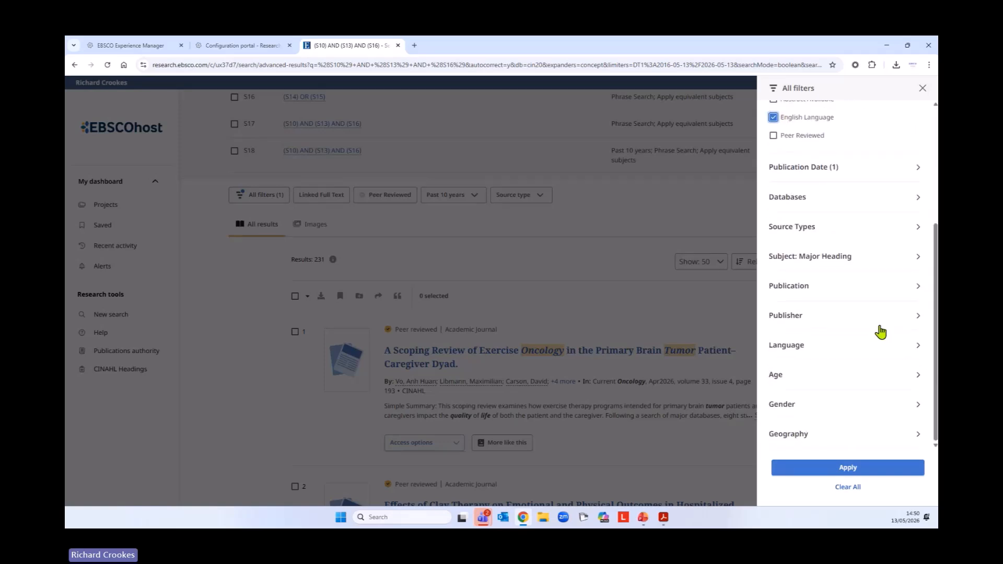
Examine the options in the Age and Gender filters, and close the filters without applying changes.
left_click(915, 375)
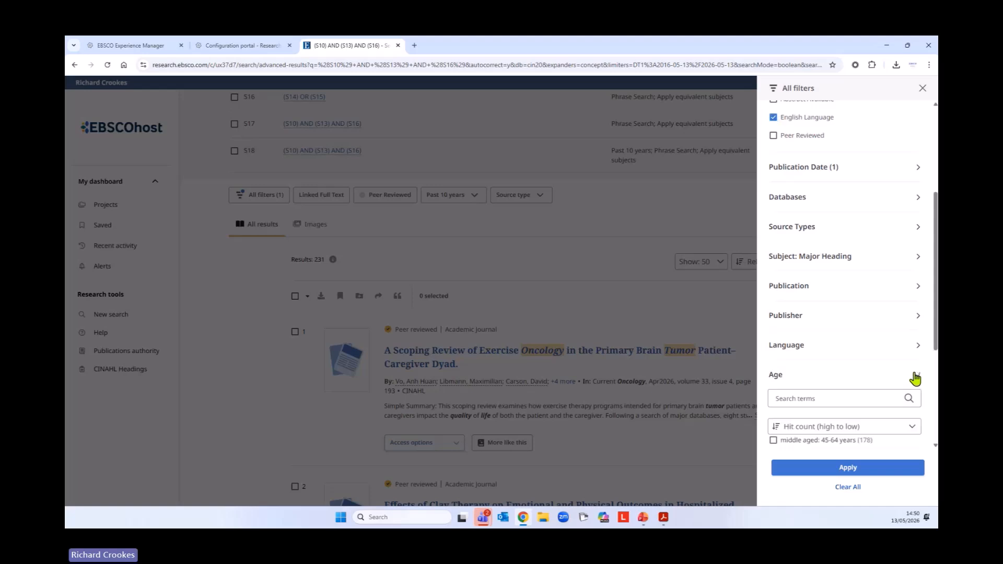
scroll(915, 378, "down", 3)
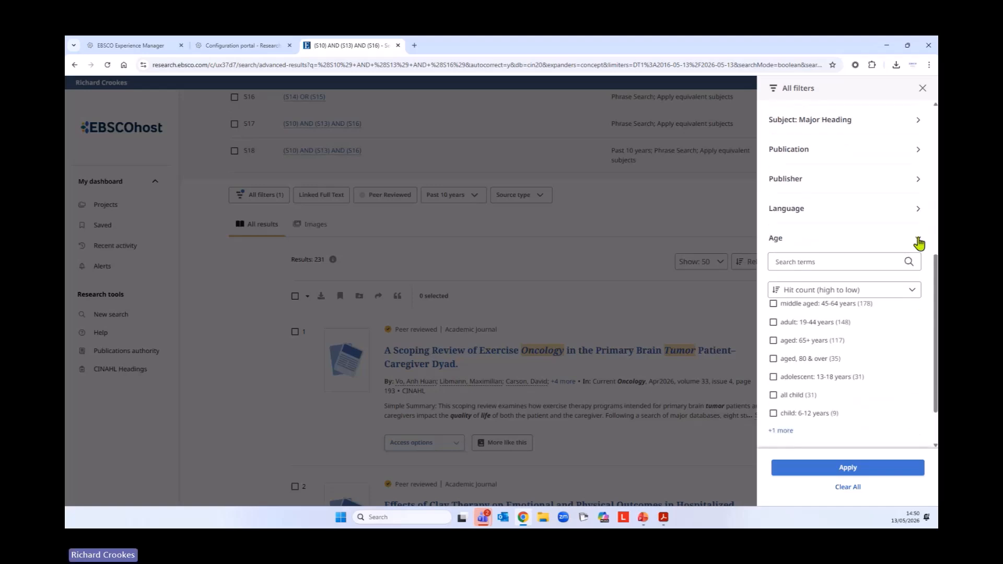
left_click(917, 239)
left_click(918, 411)
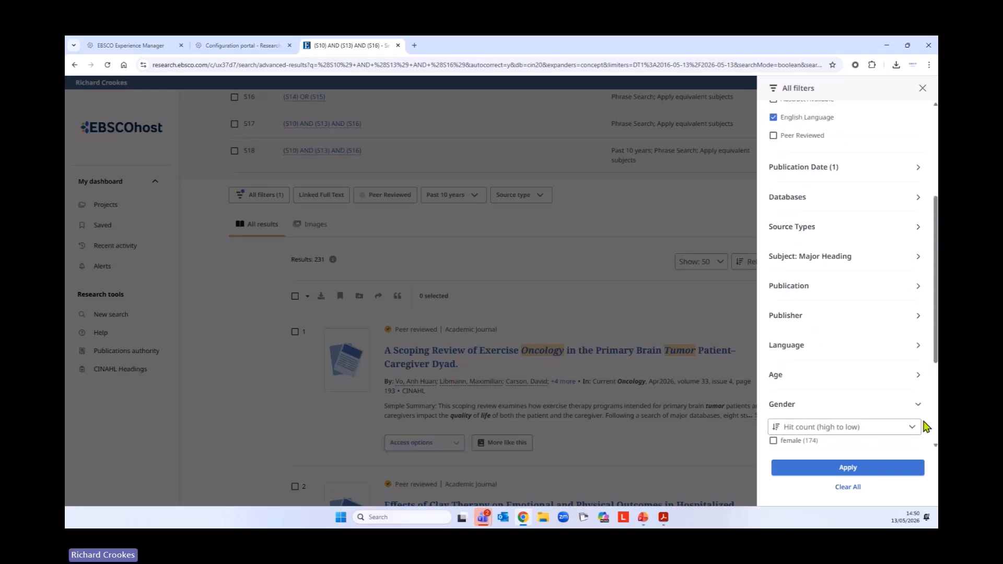
left_click(918, 377)
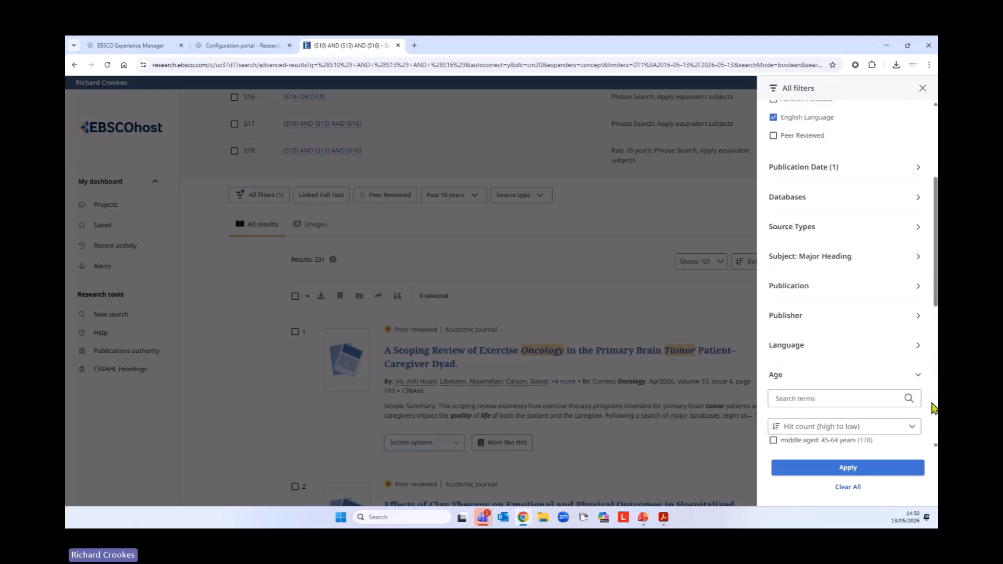
left_click(918, 377)
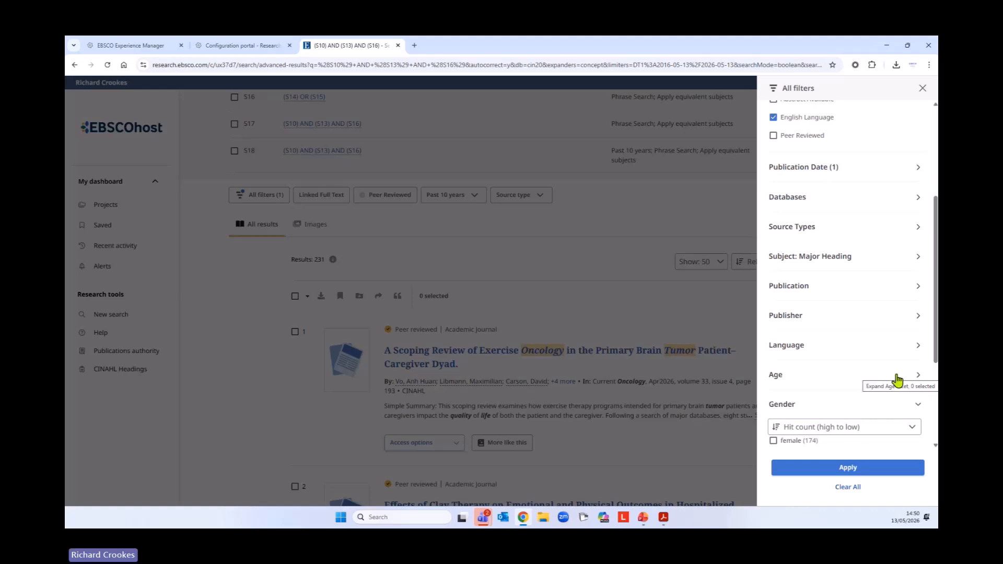
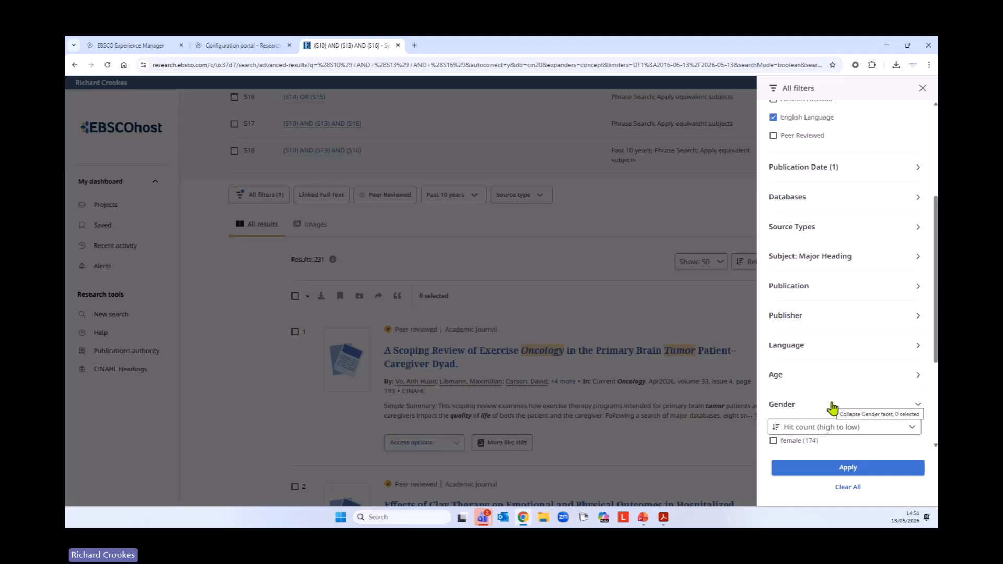
left_click(924, 88)
Examine the first result's abstract and the second result's full list of subjects, highlighting both passages.
scroll(618, 322, "down", 3)
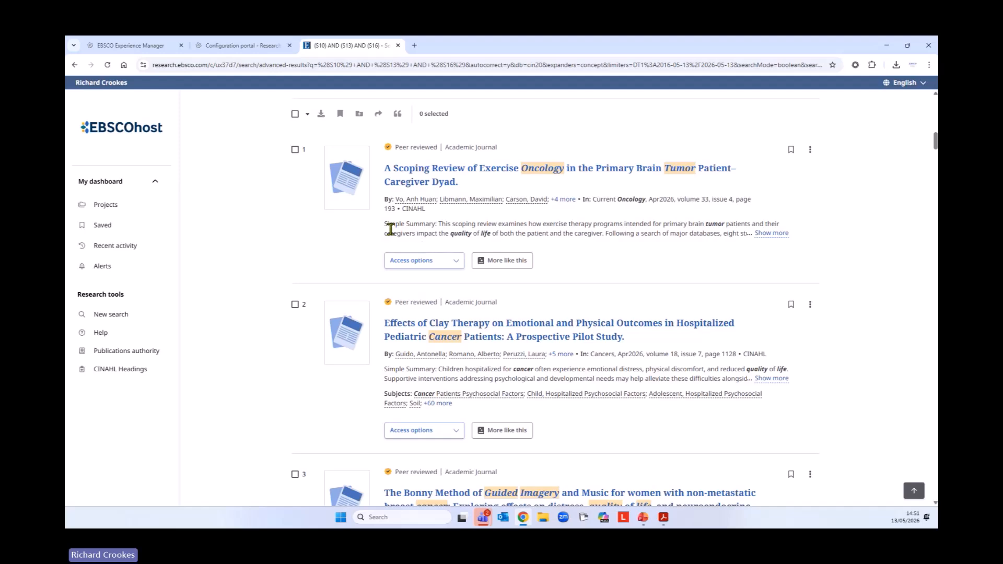
left_click_drag(384, 229, 780, 235)
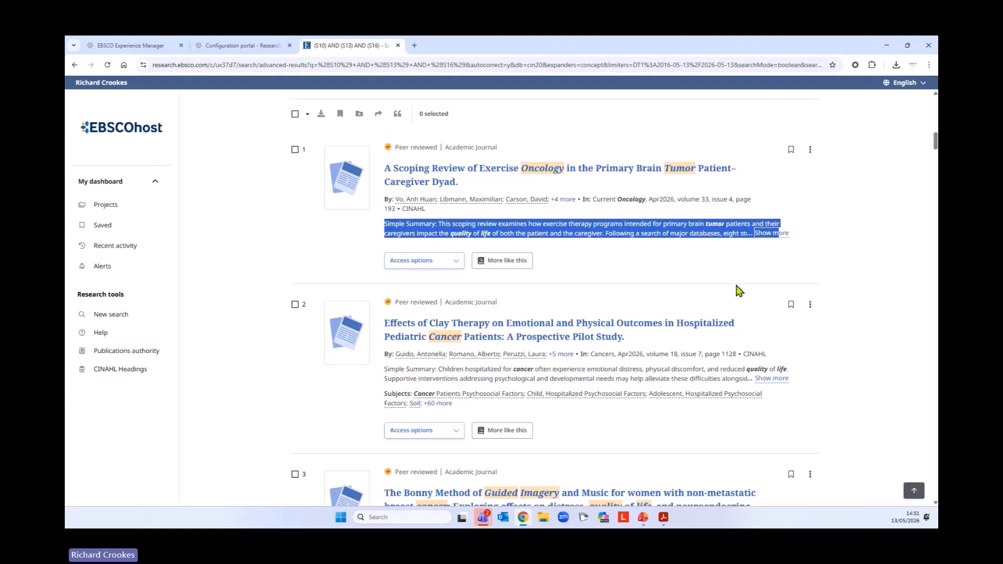
scroll(627, 313, "down", 2)
left_click(443, 313)
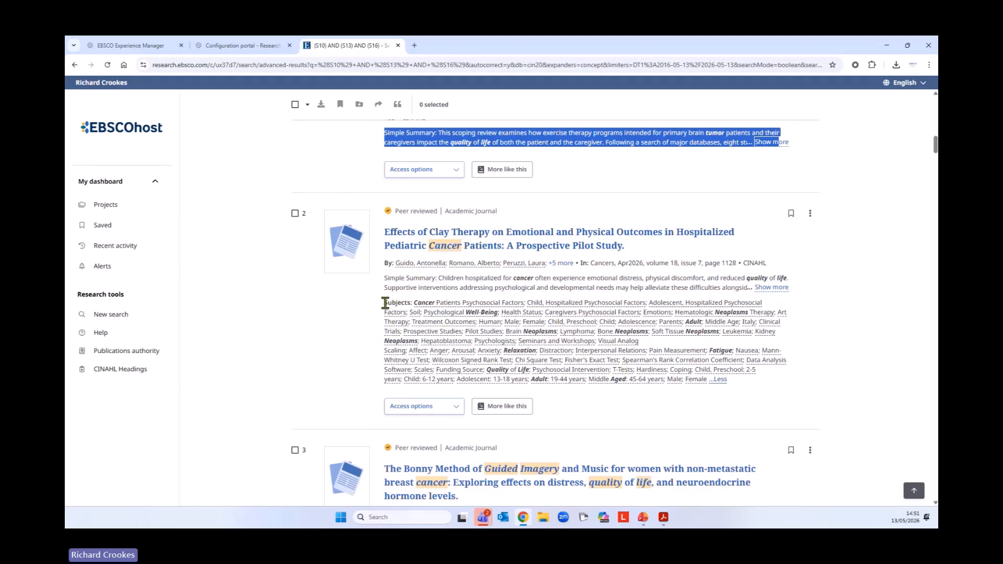
left_click_drag(381, 302, 572, 379)
left_click(706, 426)
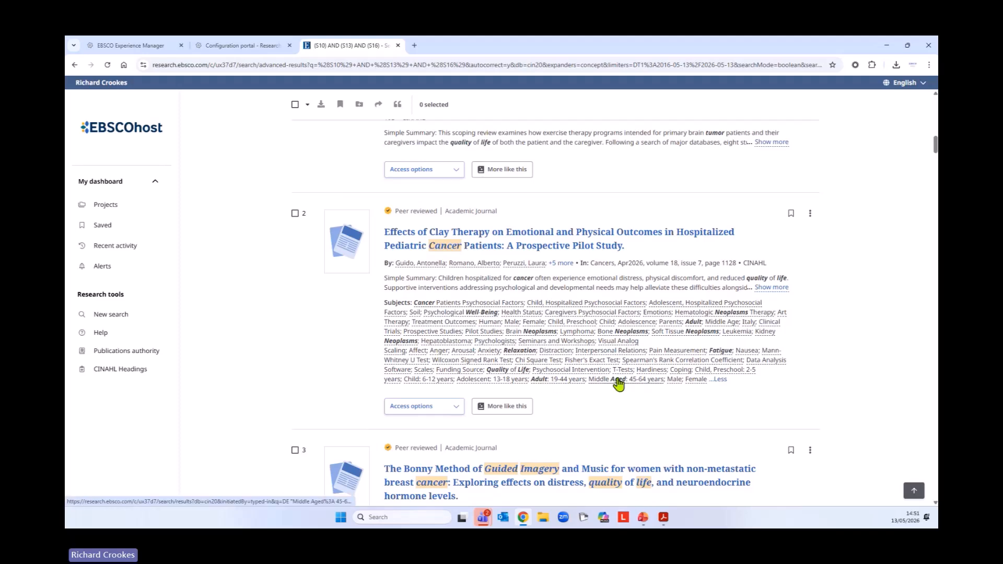
scroll(670, 418, "up", 1)
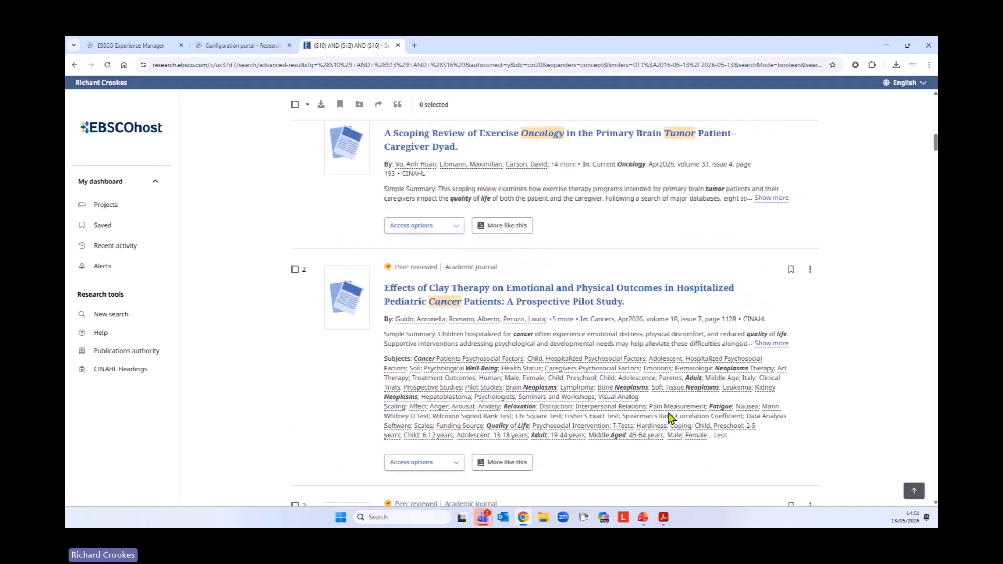
scroll(670, 418, "up", 1)
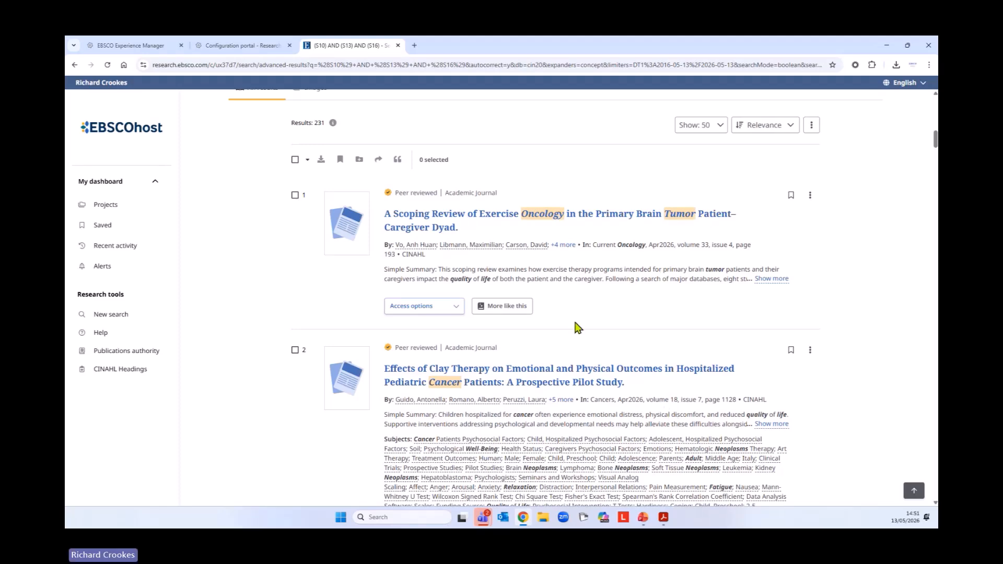
Apply the English Language limiter to the combined search's results alongside the existing 10-year date limit.
scroll(631, 328, "up", 5)
scroll(631, 328, "up", 4)
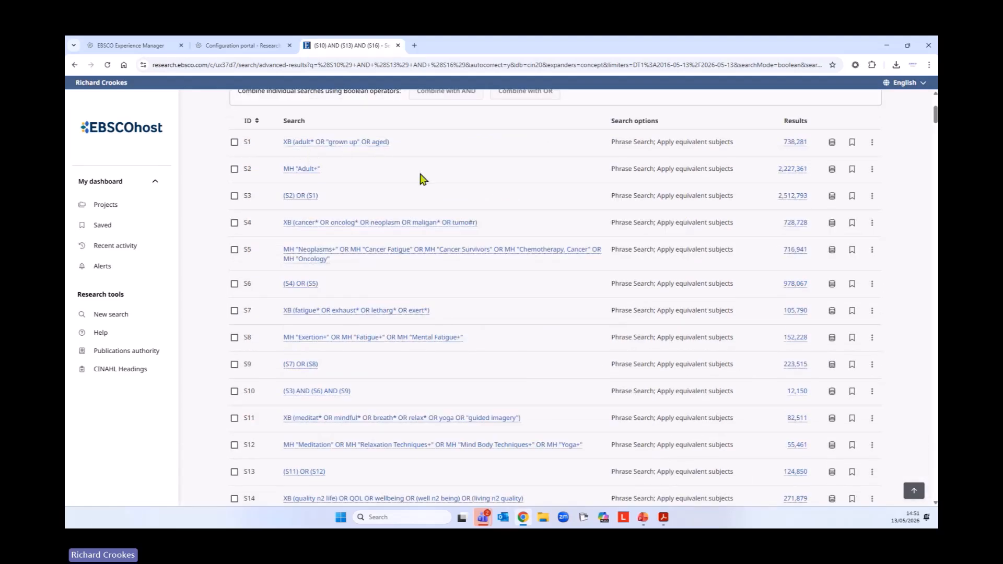
scroll(524, 379, "down", 4)
scroll(526, 387, "down", 4)
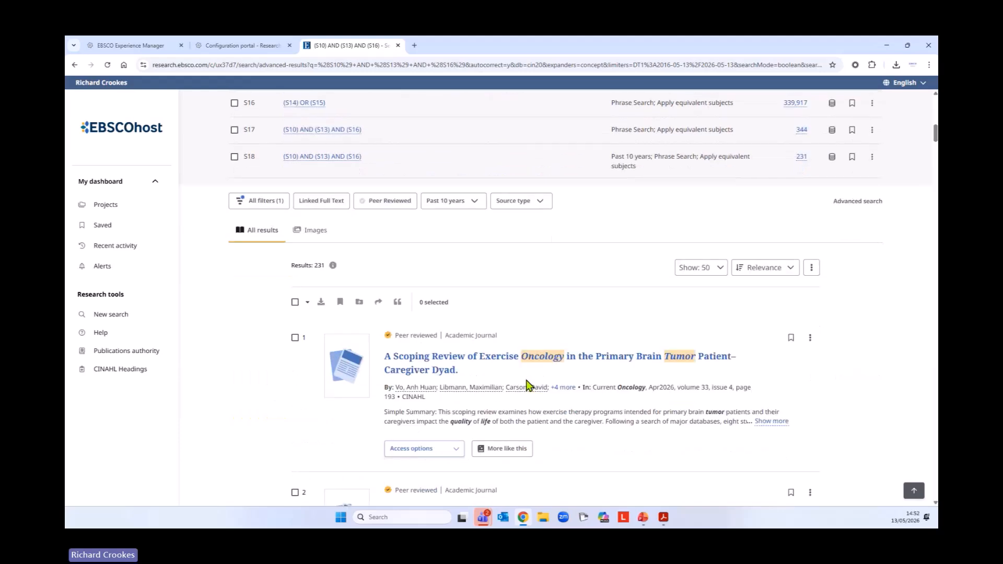
scroll(522, 392, "up", 3)
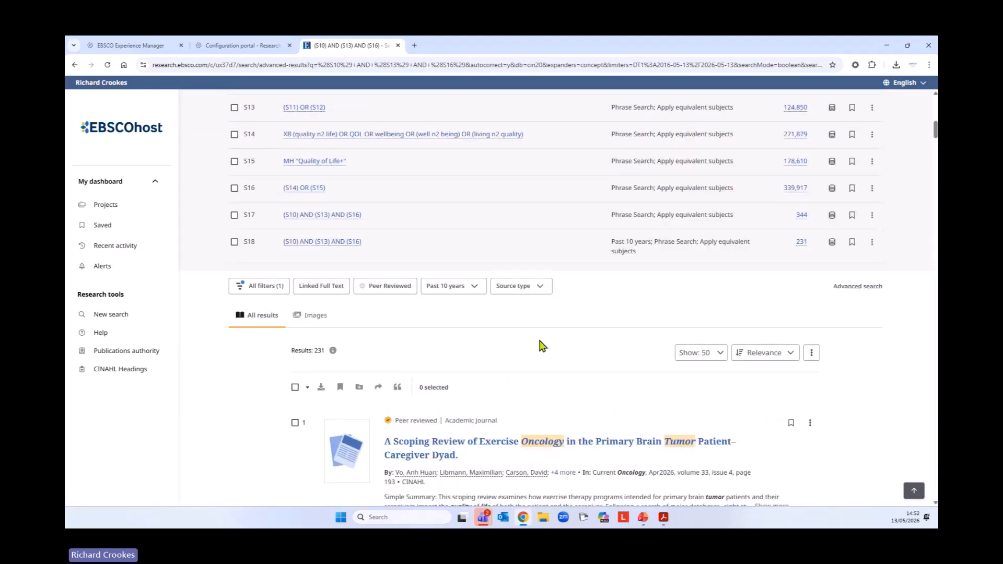
scroll(539, 342, "down", 2)
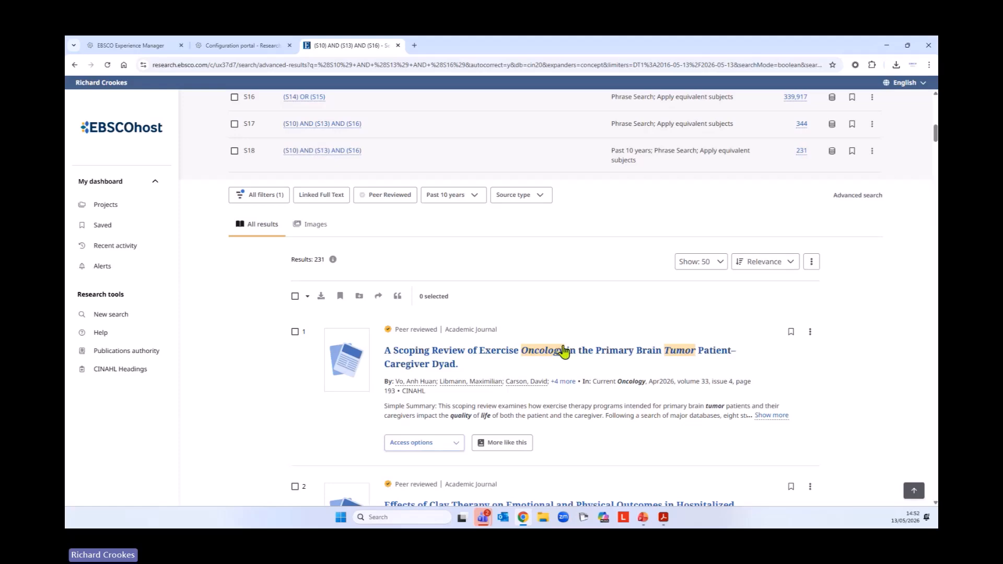
left_click(259, 195)
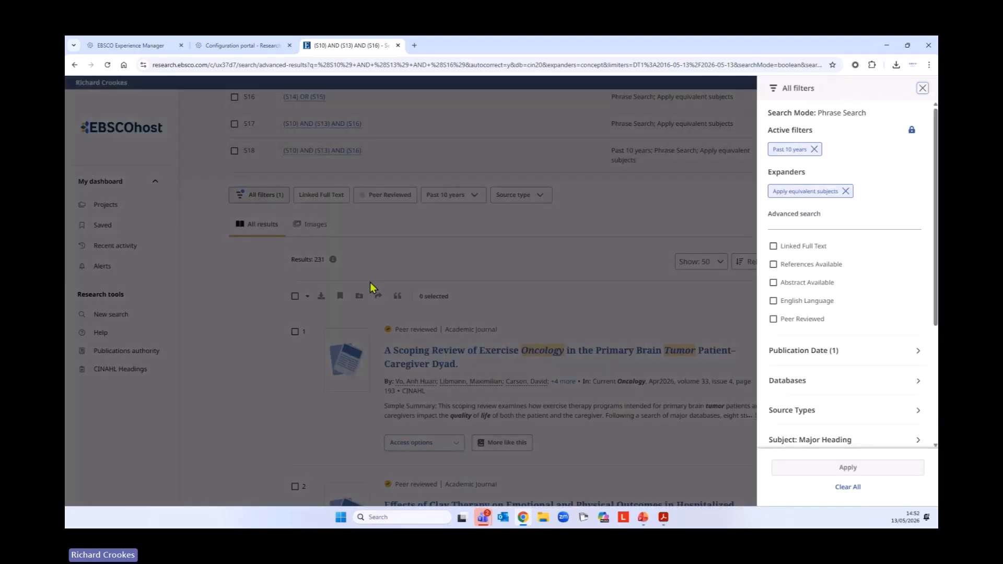
left_click(773, 301)
left_click(847, 468)
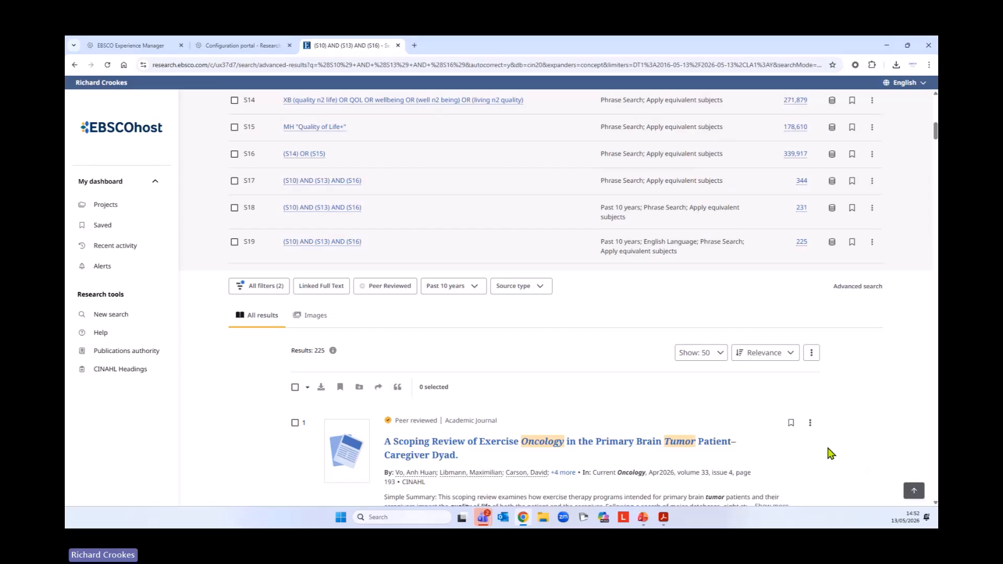
Go to the end of the loaded results and extend the list twice, through result 150.
scroll(546, 320, "down", 2)
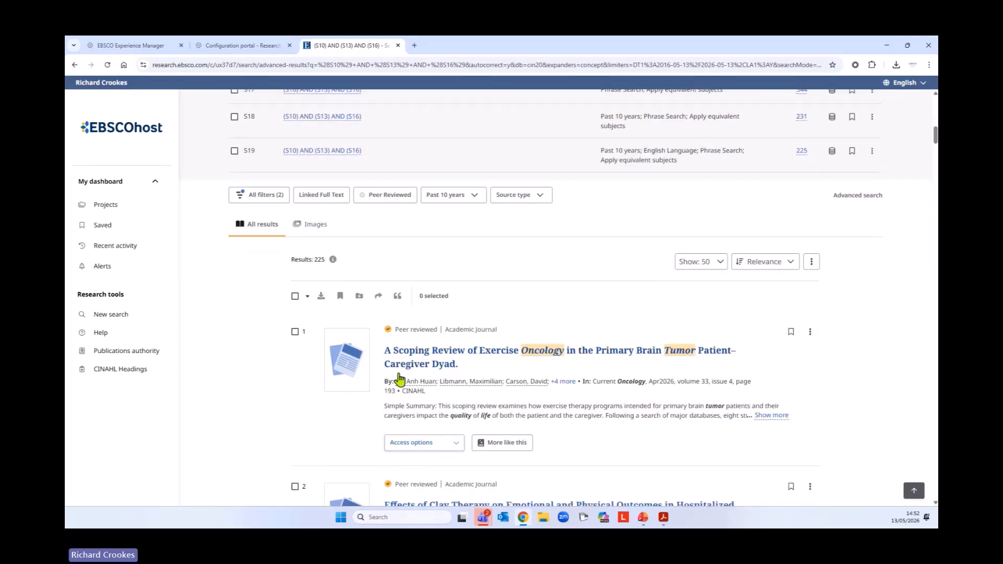
scroll(282, 351, "down", 2)
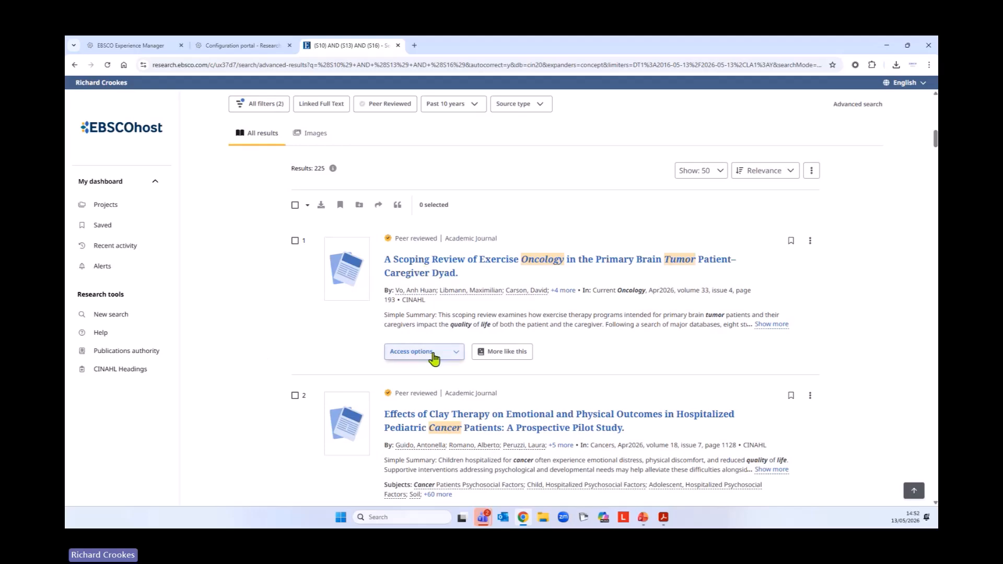
scroll(436, 381, "down", 15)
left_click_drag(932, 172, 935, 489)
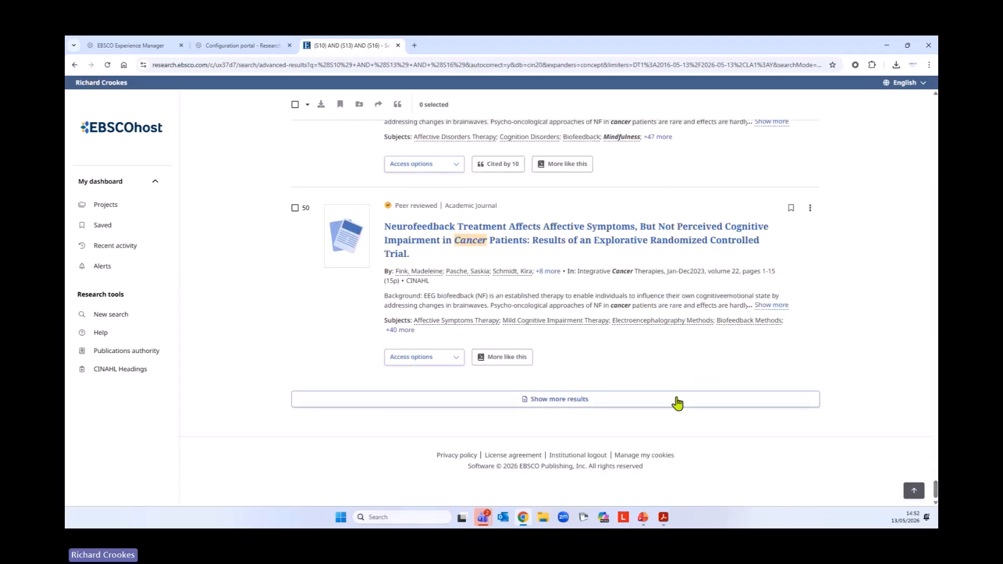
left_click(646, 399)
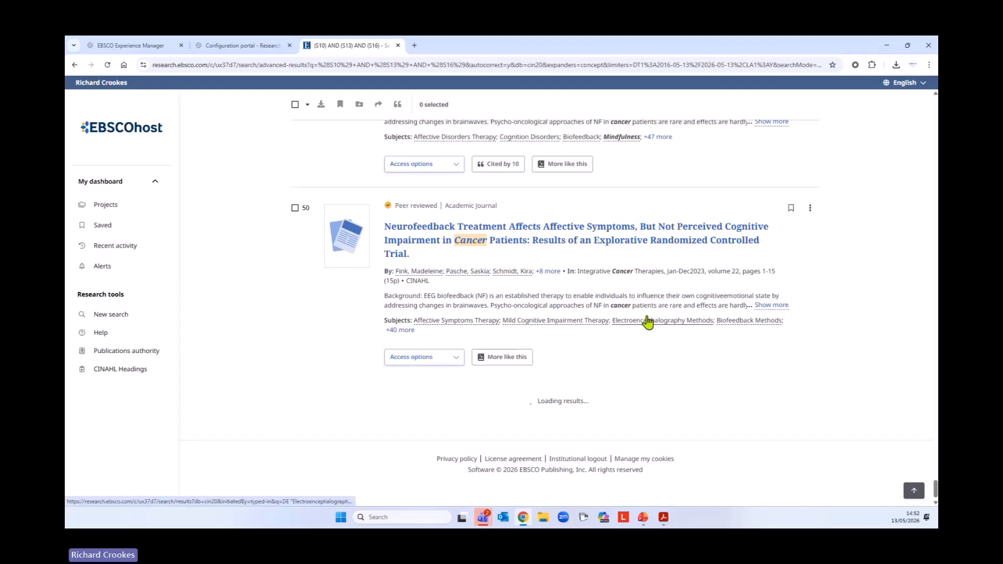
scroll(647, 320, "down", 12)
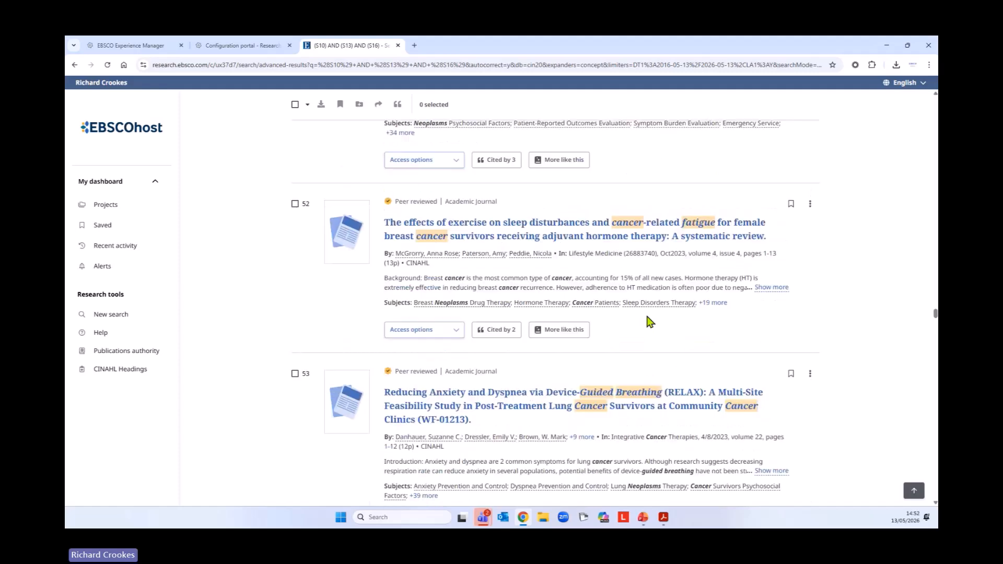
scroll(646, 319, "down", 20)
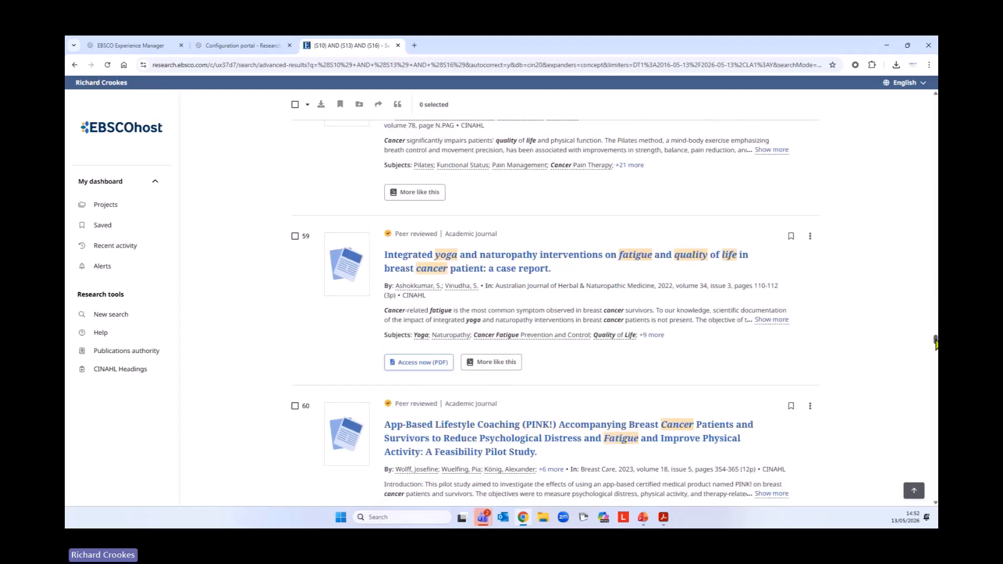
left_click_drag(935, 341, 935, 497)
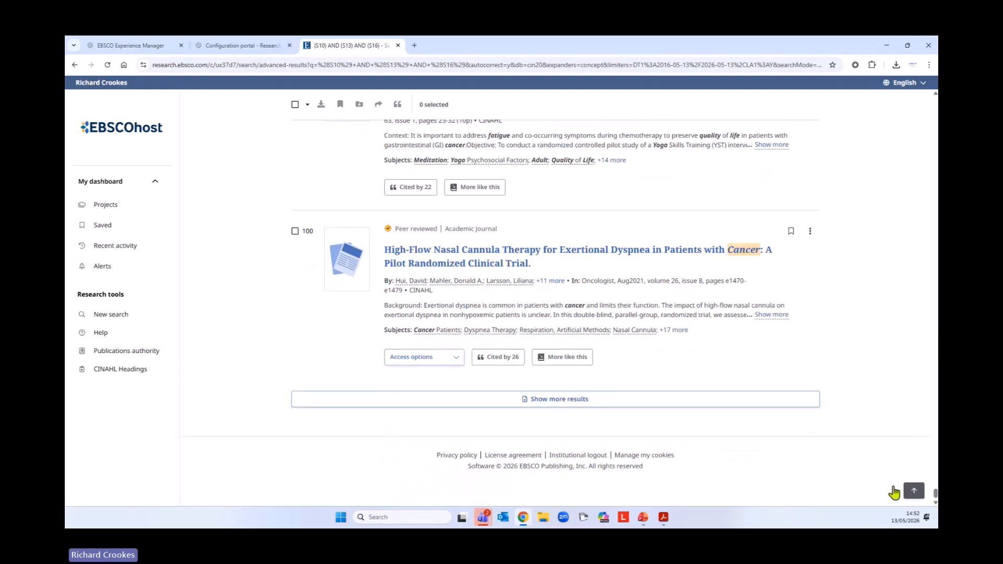
left_click(649, 406)
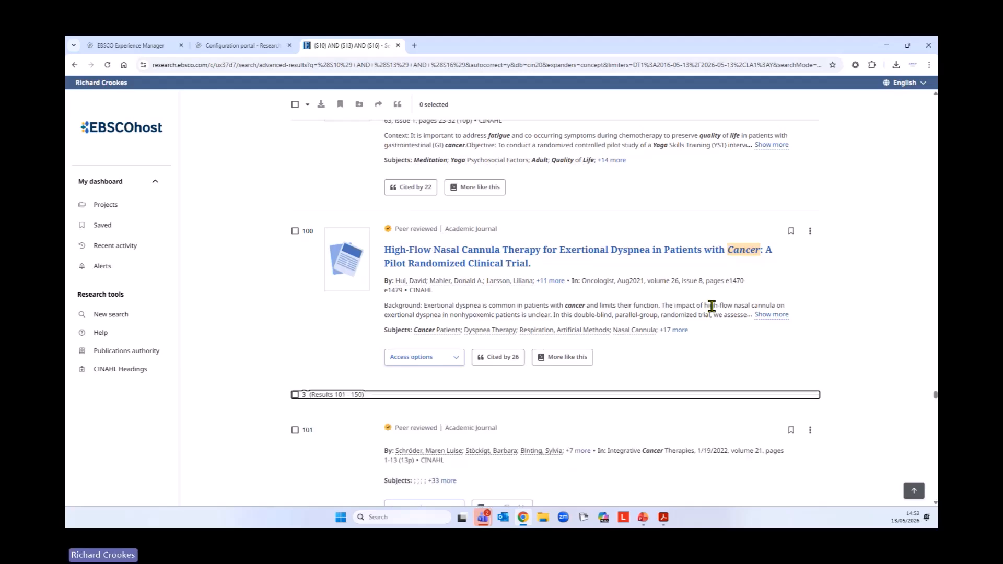
Continue extending the results list past result 150 until the batch starting at result 201 loads.
scroll(711, 308, "down", 13)
scroll(702, 330, "down", 1)
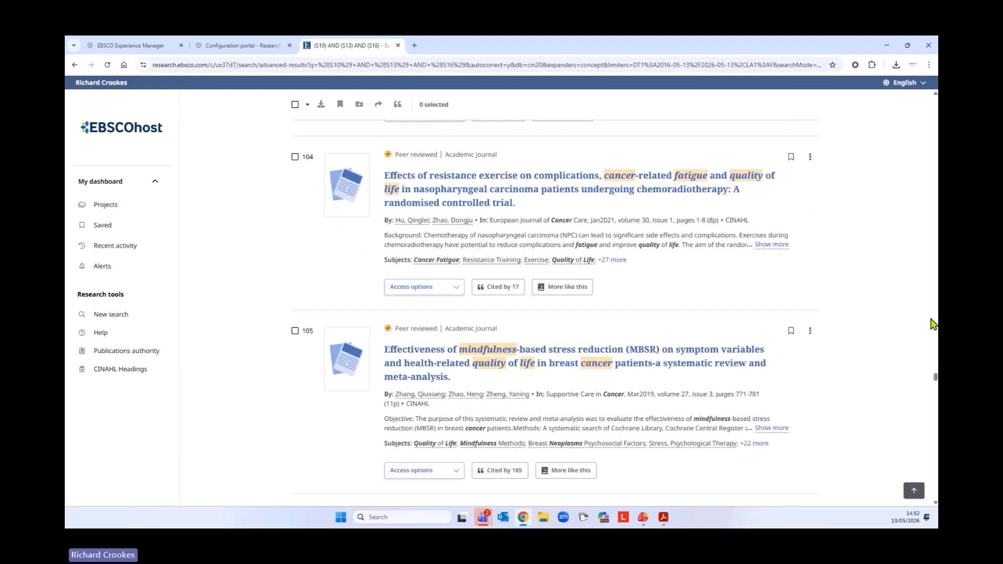
left_click_drag(935, 379, 935, 493)
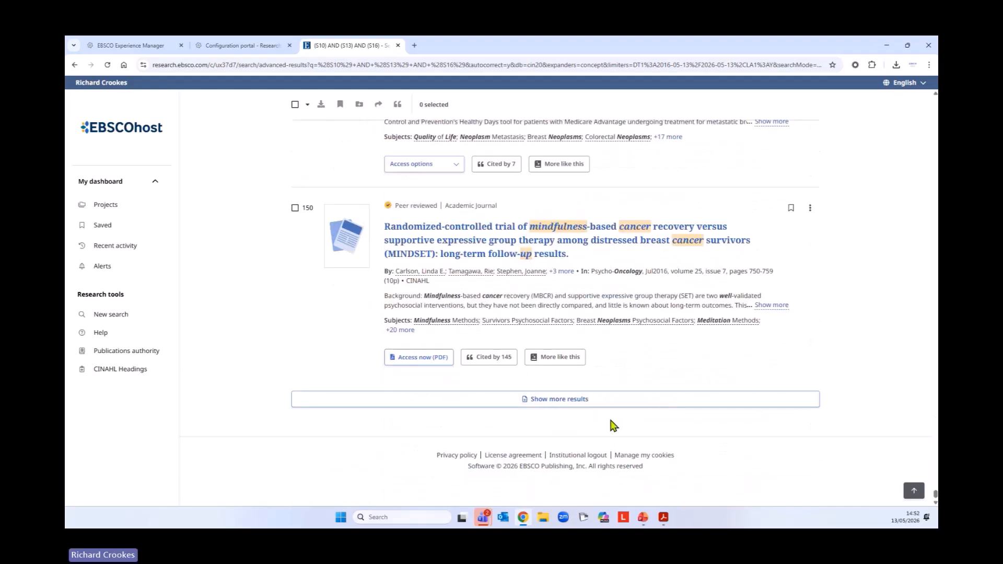
left_click(561, 400)
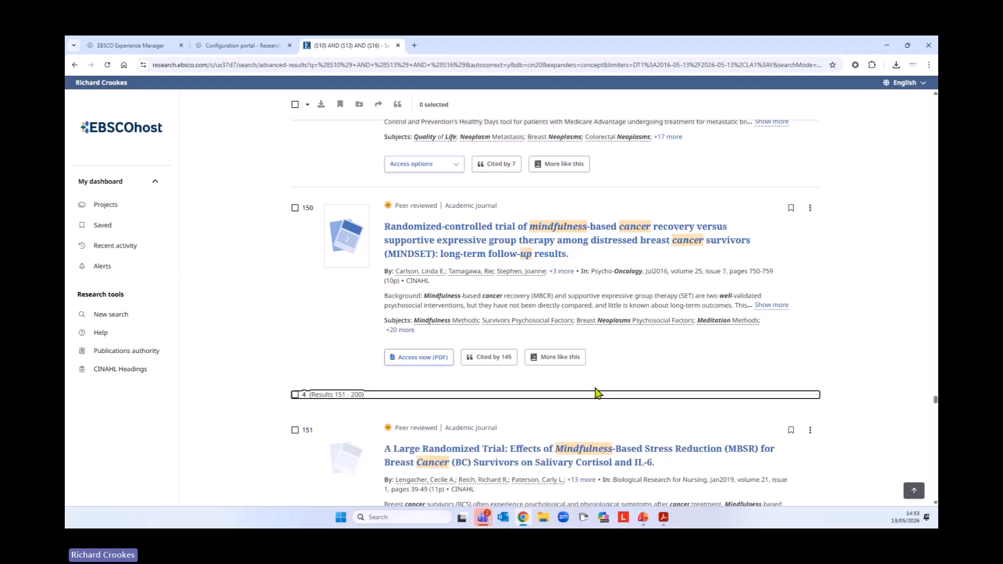
scroll(606, 394, "down", 10)
scroll(618, 402, "down", 3)
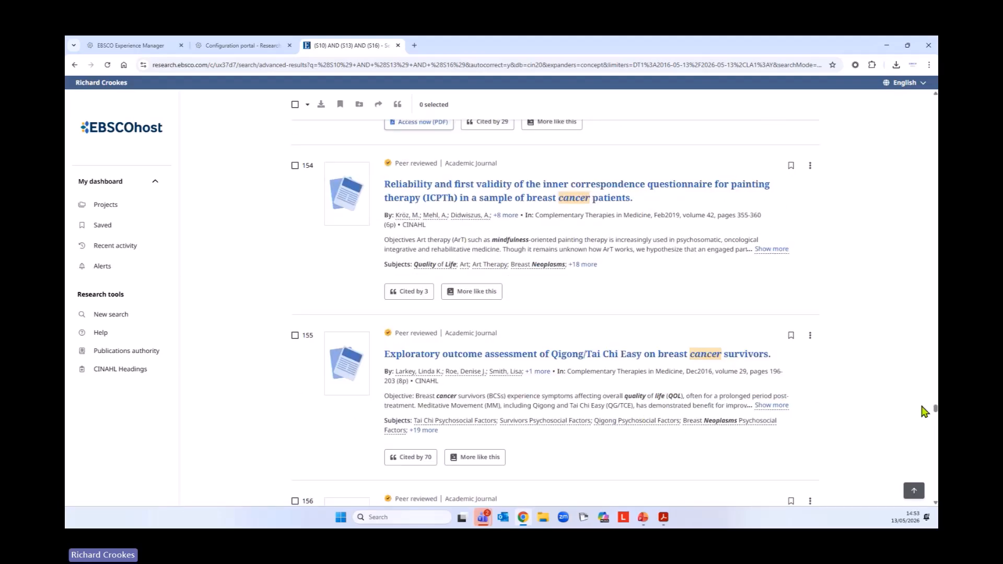
left_click_drag(935, 407, 935, 491)
scroll(671, 447, "down", 5)
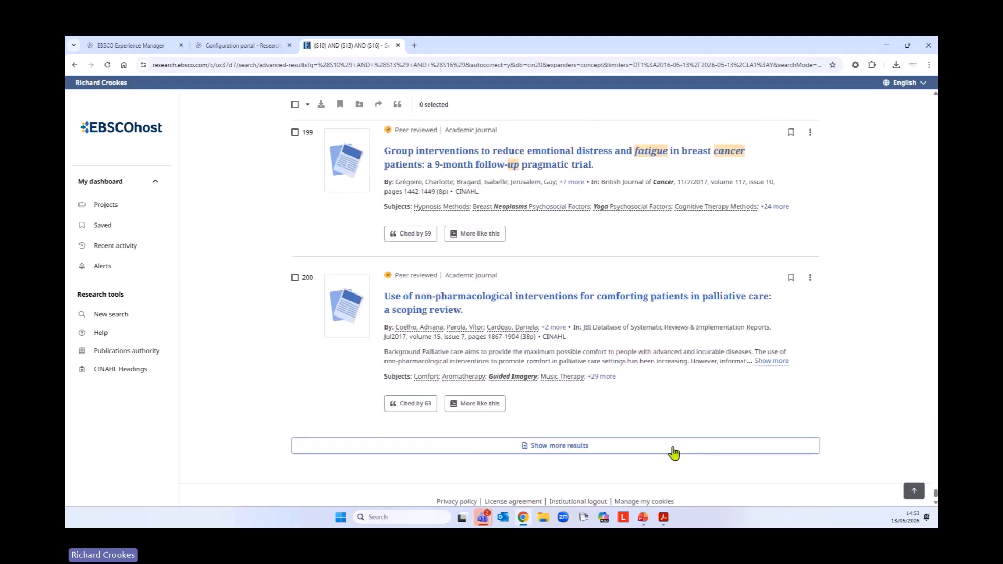
left_click(630, 450)
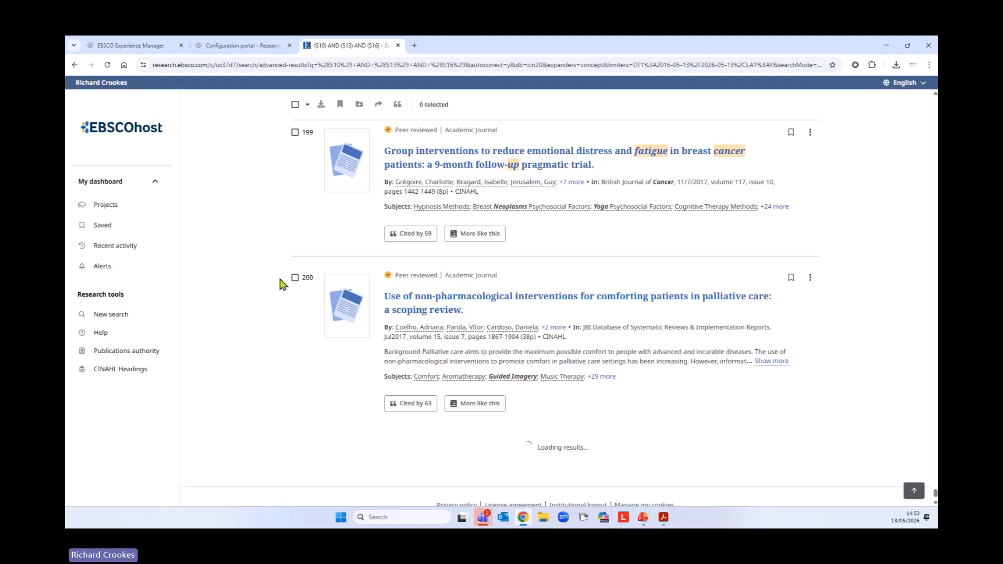
Look through the remaining results from 201 to the end of the list, and highlight the closing note about deduplicated records.
scroll(286, 290, "down", 2)
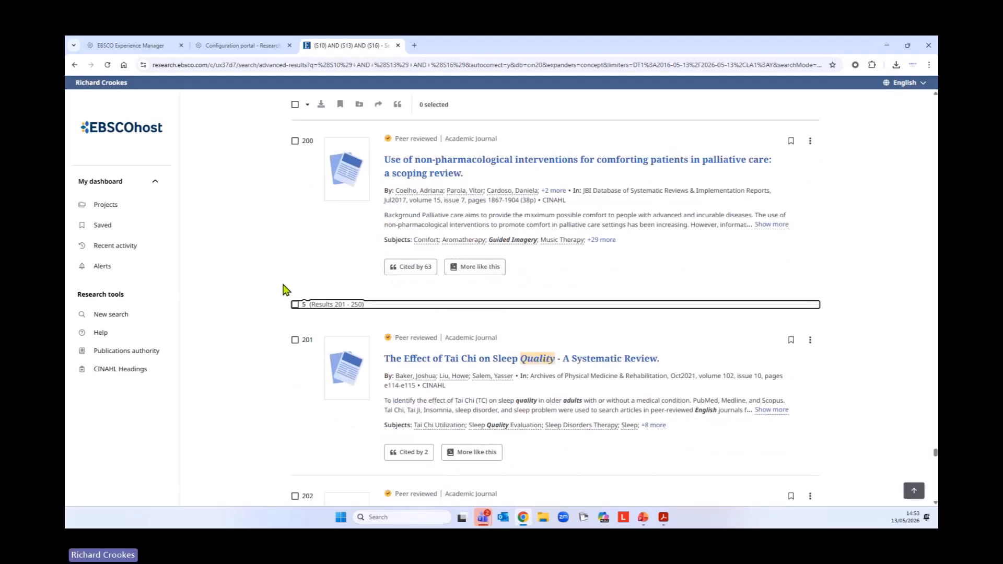
scroll(369, 340, "down", 9)
scroll(427, 340, "down", 18)
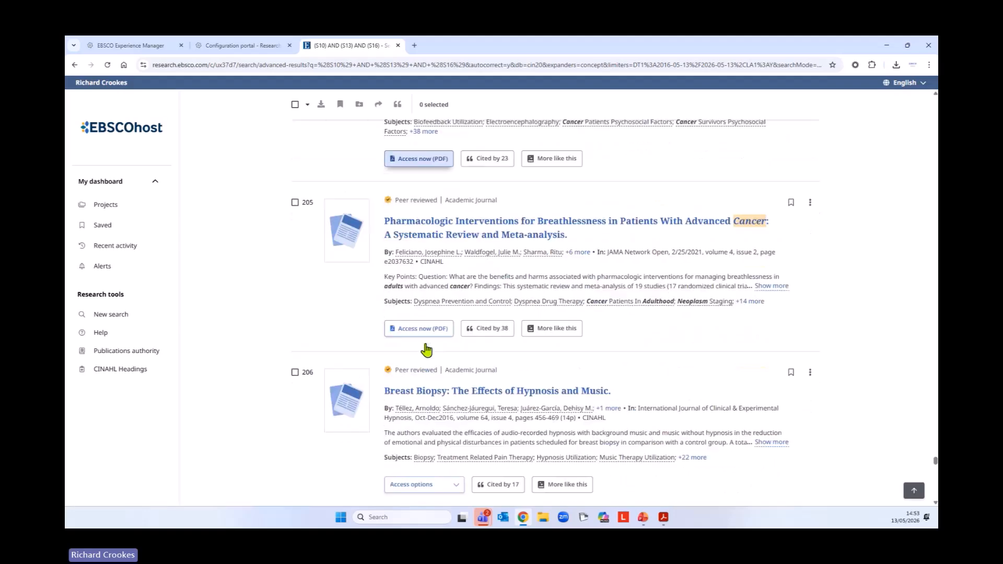
scroll(426, 350, "down", 18)
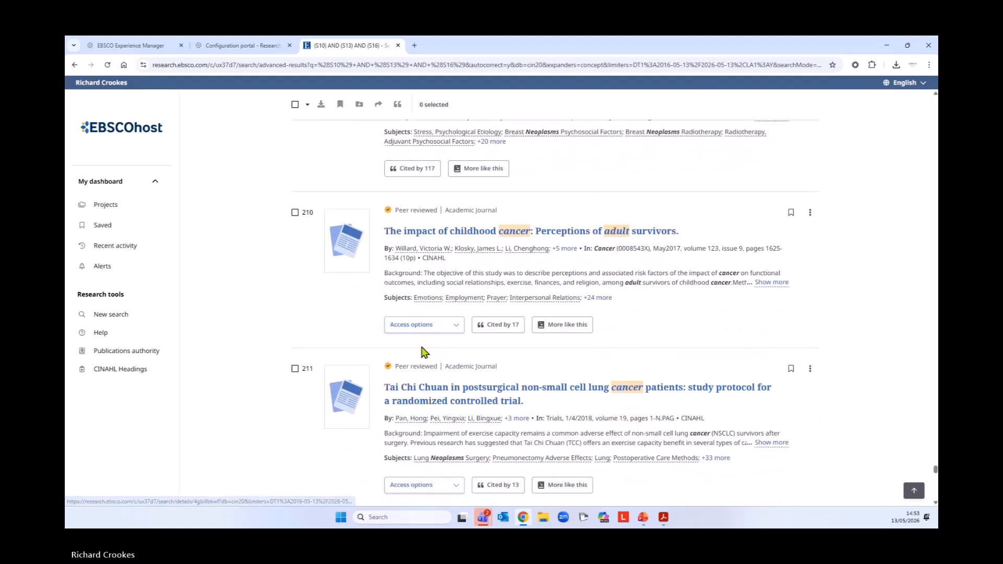
scroll(418, 356, "down", 9)
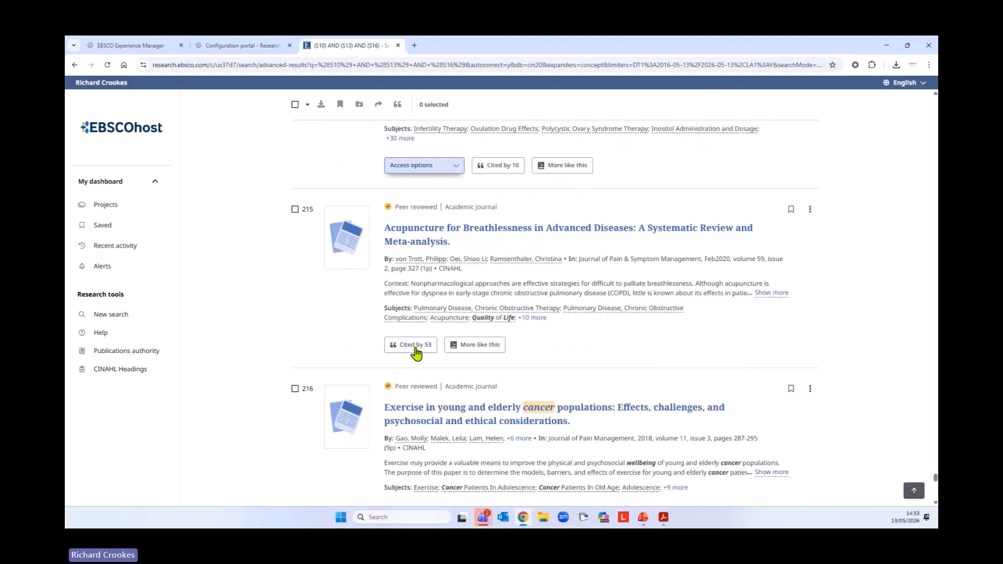
scroll(415, 346, "down", 14)
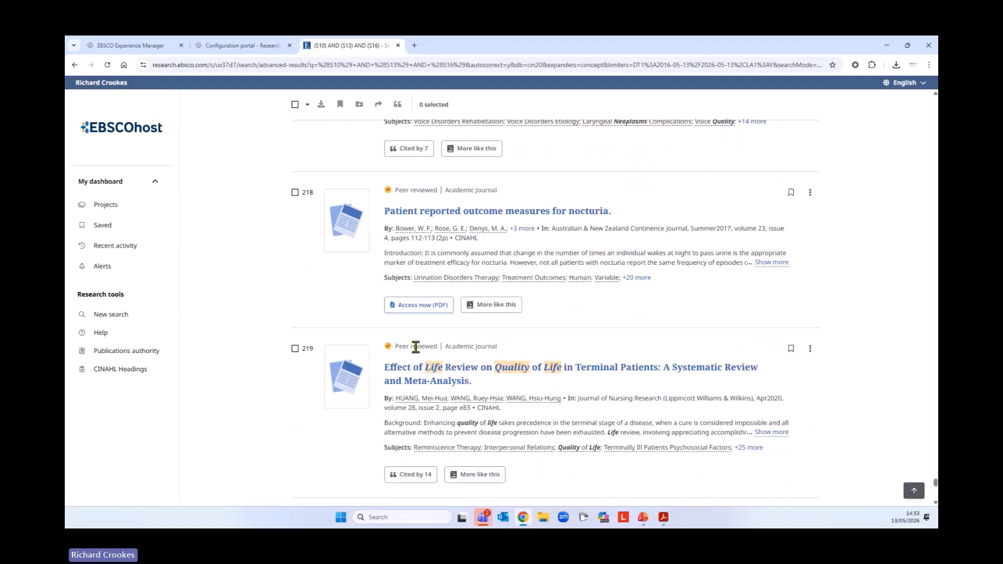
scroll(415, 346, "down", 10)
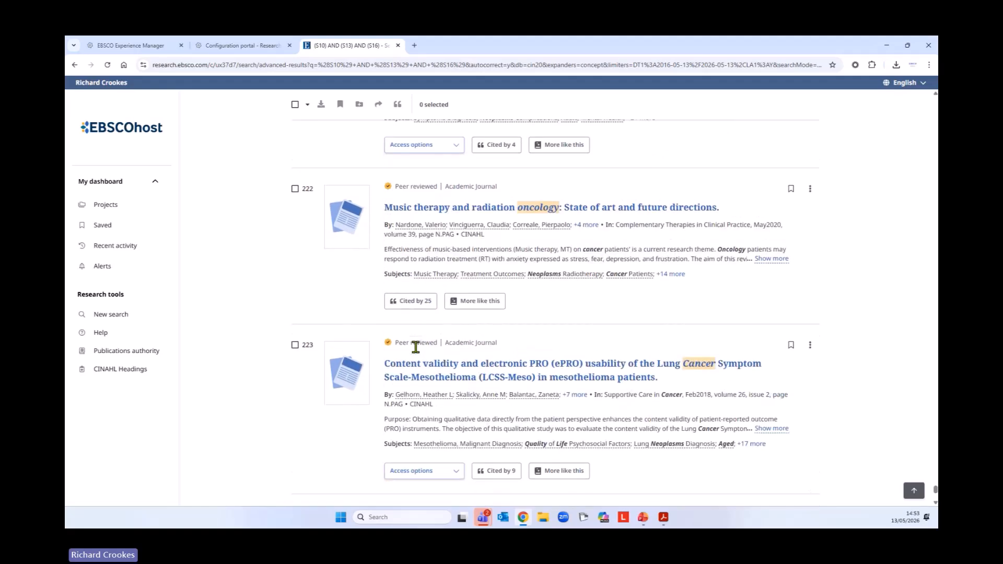
scroll(415, 353, "down", 2)
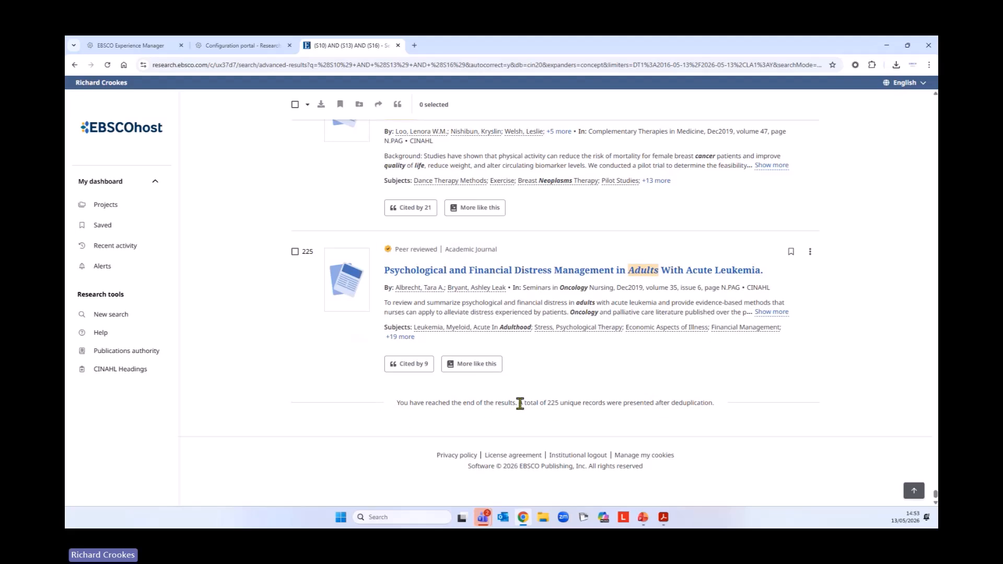
left_click_drag(518, 403, 717, 411)
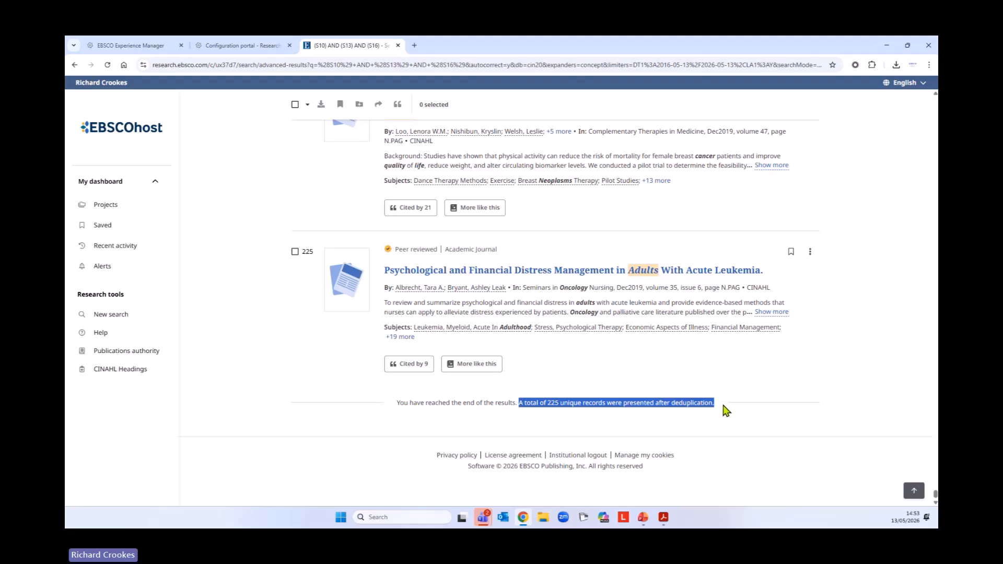
left_click(766, 387)
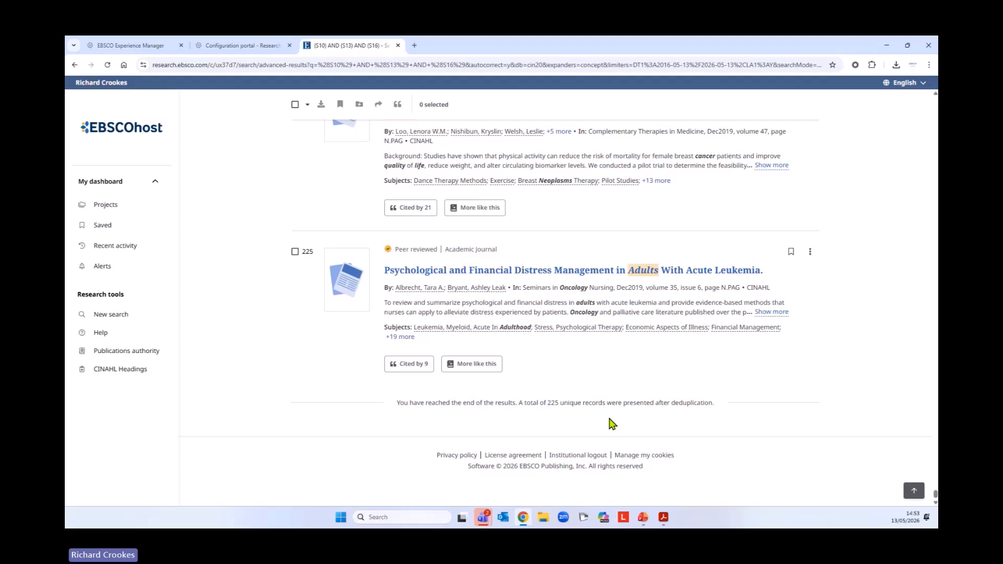
double_click(553, 405)
left_click(650, 400)
Return to the top of the results page and look over the search history from S1 to S19.
left_click(912, 492)
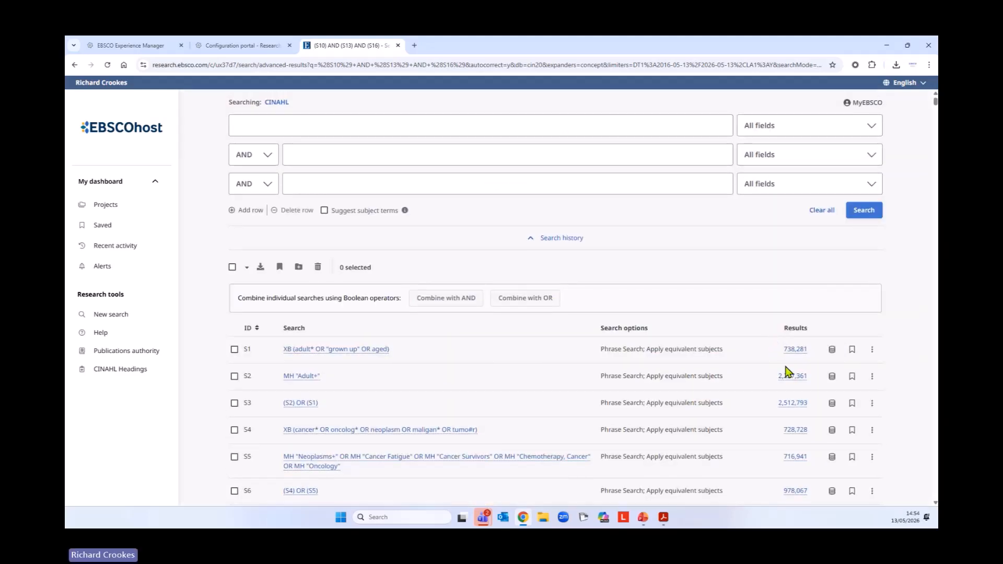
scroll(787, 372, "down", 15)
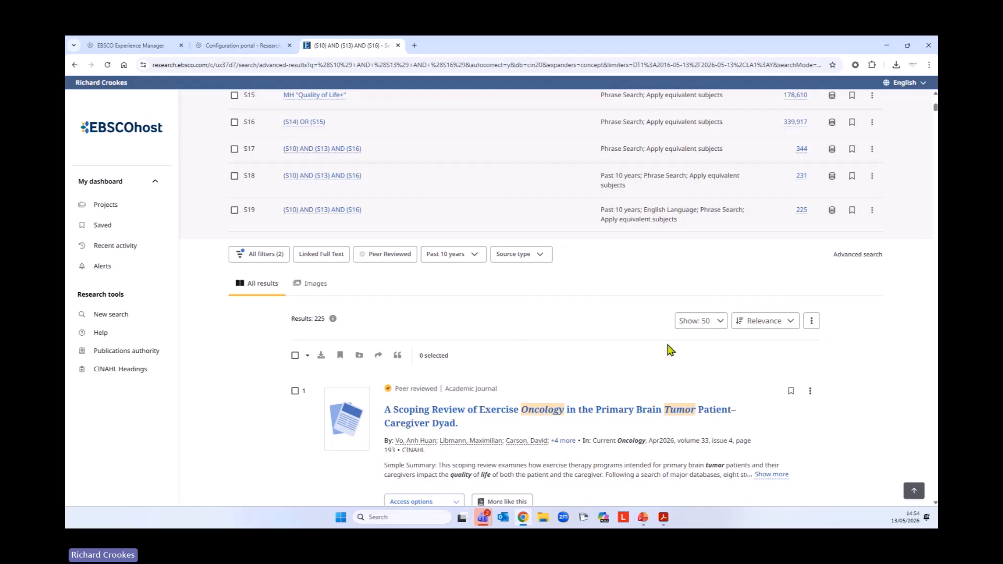
scroll(713, 418, "up", 7)
scroll(714, 418, "up", 4)
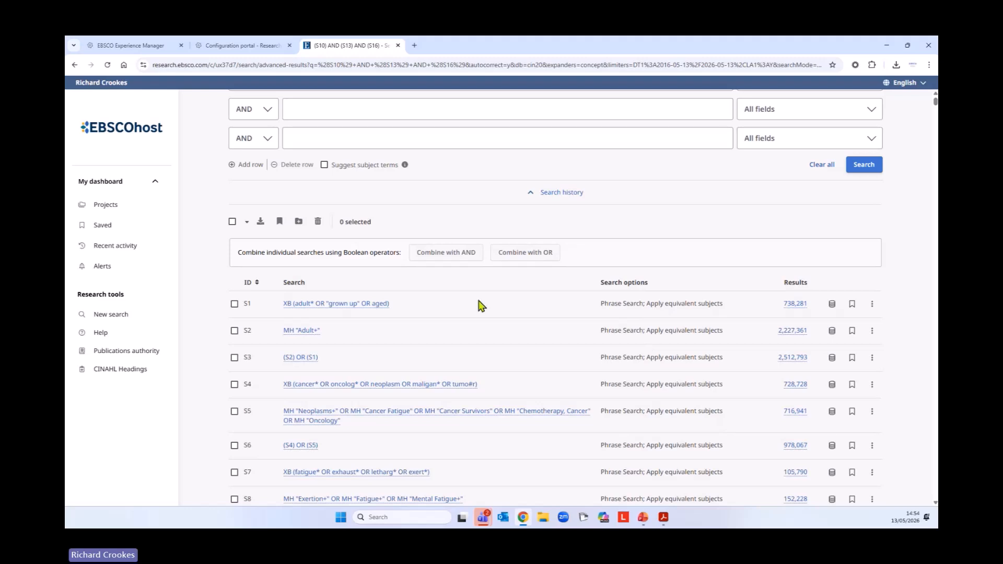
scroll(501, 293, "down", 2)
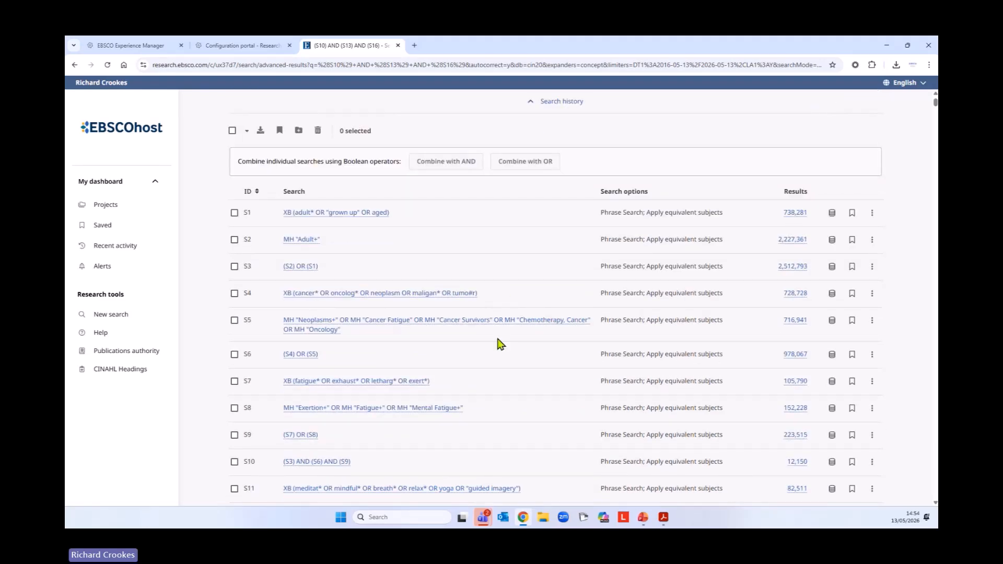
Start deleting search S5 from the search history and cancel, and try selecting all searches before clearing the selection.
left_click(234, 320)
scroll(495, 390, "up", 2)
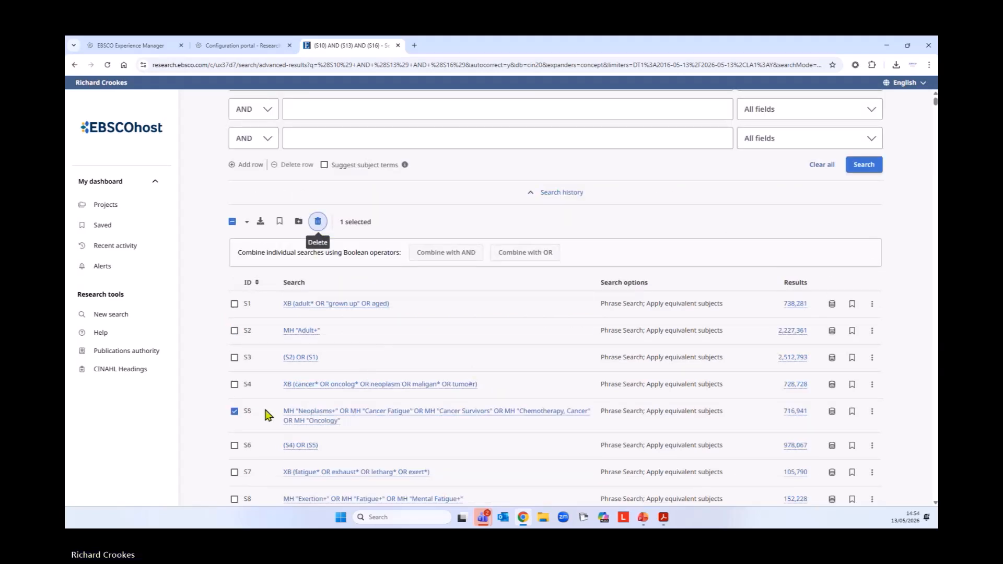
left_click(318, 222)
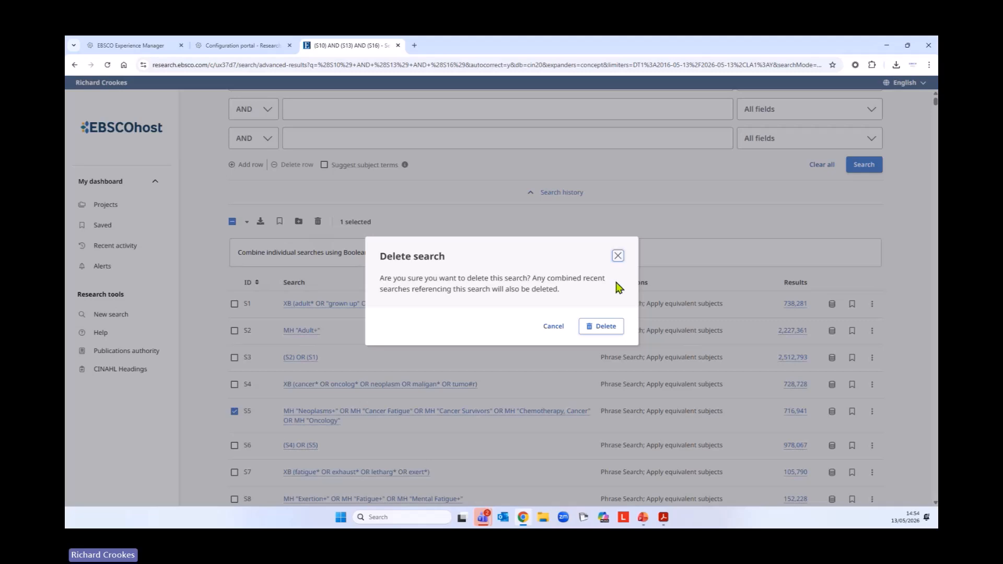
left_click(546, 328)
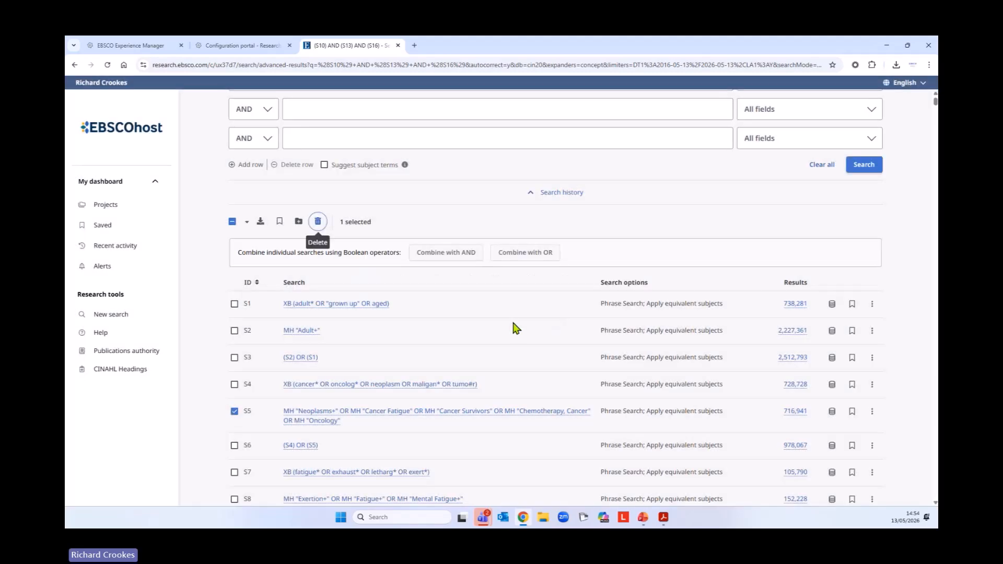
left_click(234, 411)
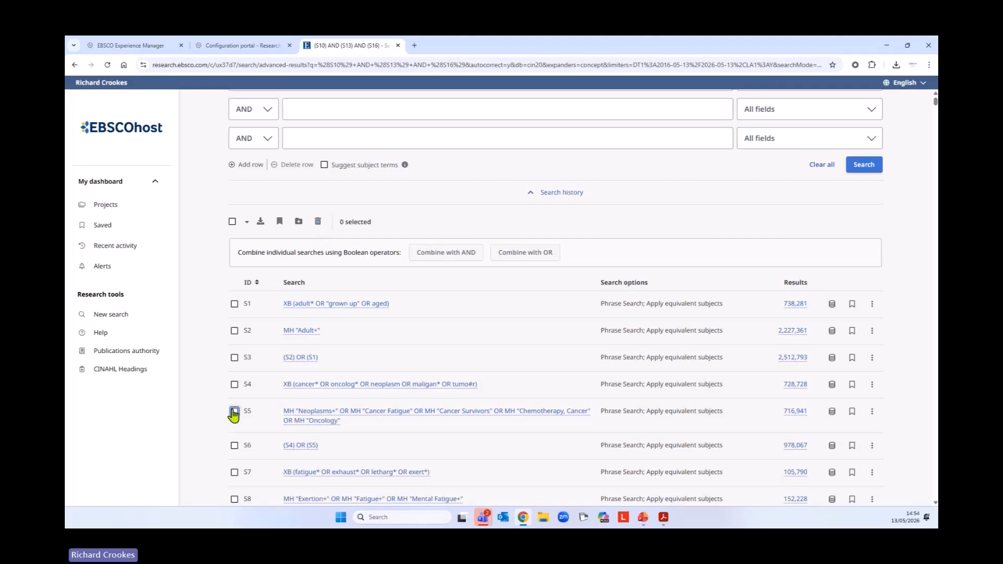
left_click(231, 221)
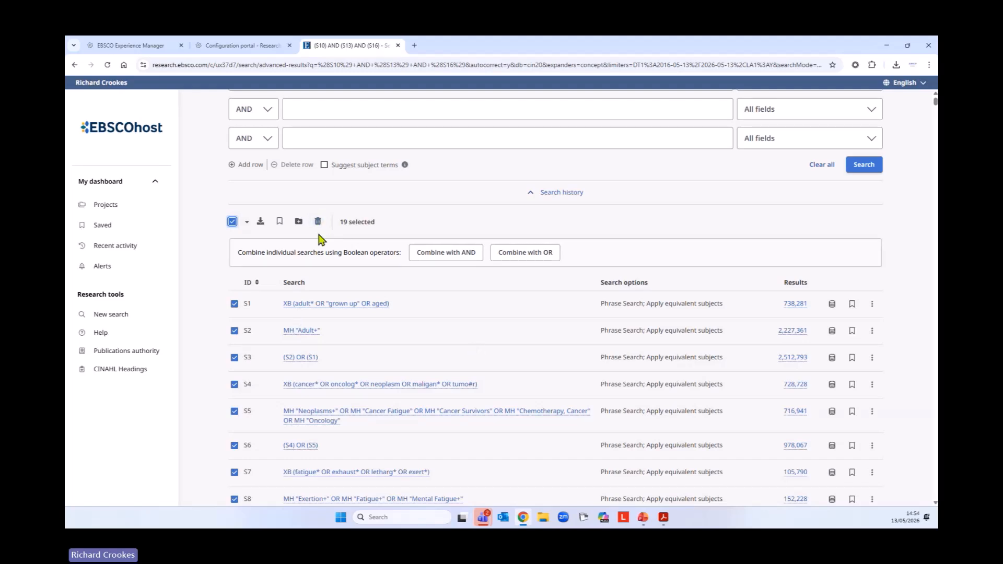
left_click(231, 222)
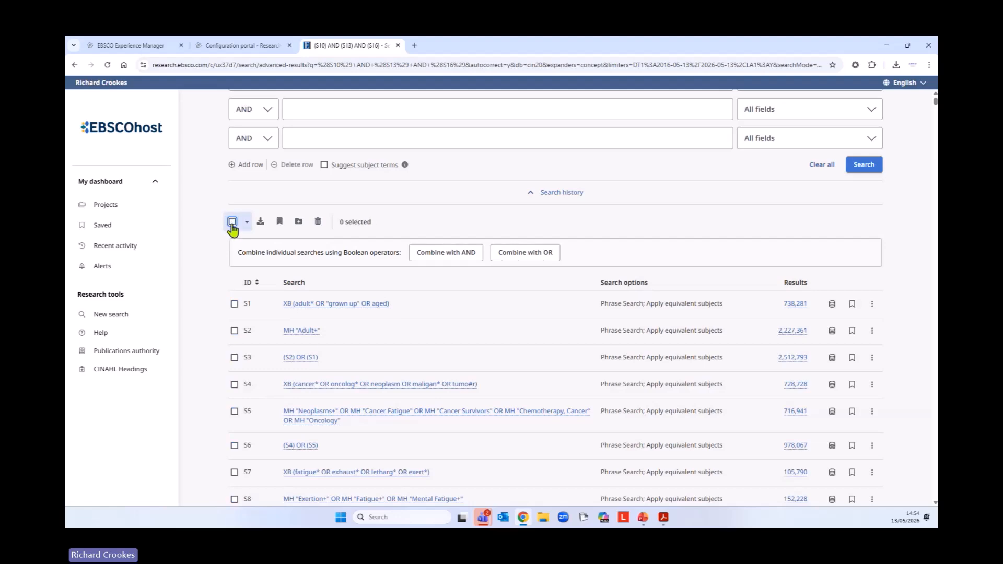
Save the final combined search S19, limited to the past 10 years and English Language, from the search history.
scroll(409, 470, "down", 2)
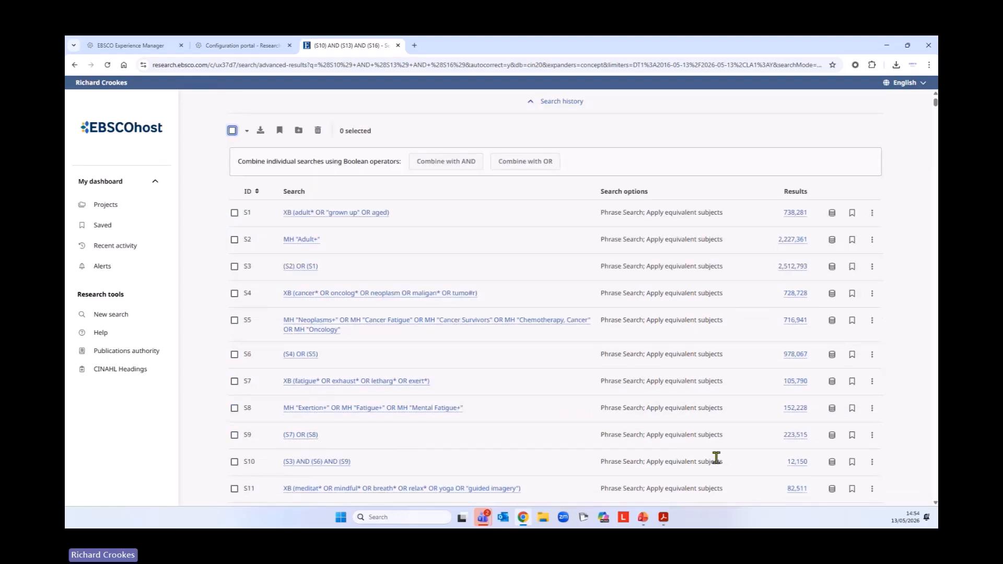
scroll(716, 458, "down", 8)
left_click(852, 302)
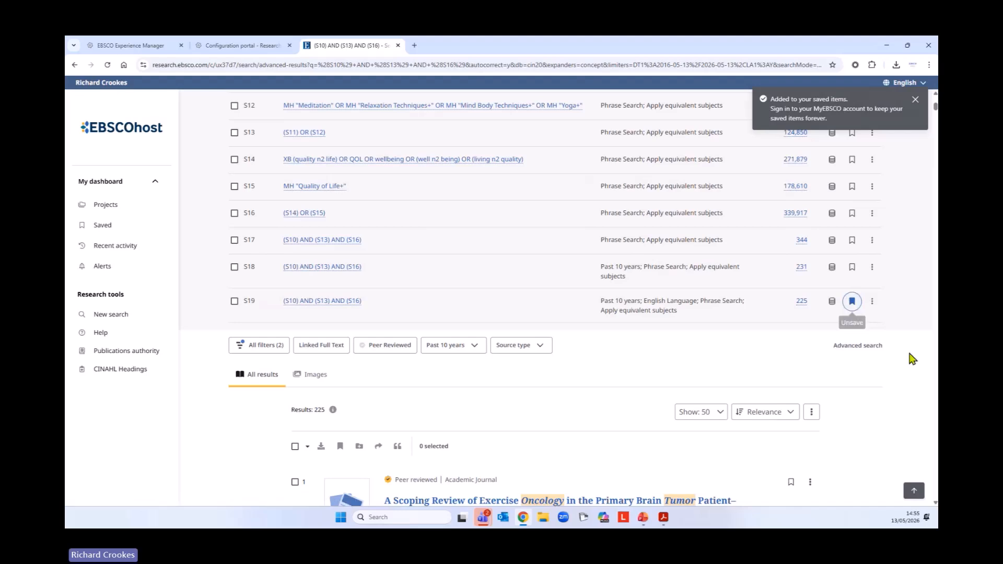
Open the saved searches in the dashboard and examine the saved query with its applied limiters.
scroll(511, 399, "up", 3)
left_click(107, 230)
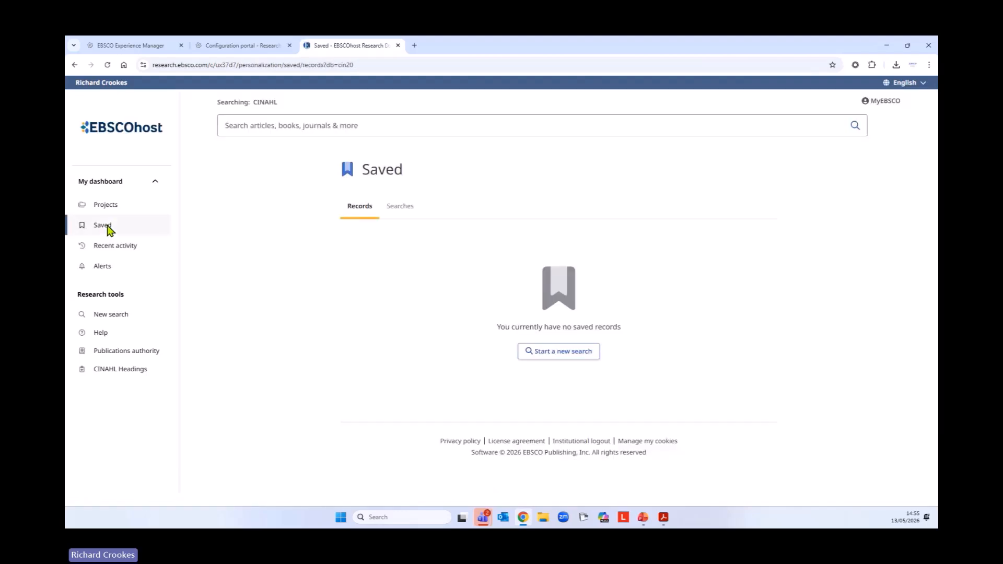
left_click(394, 206)
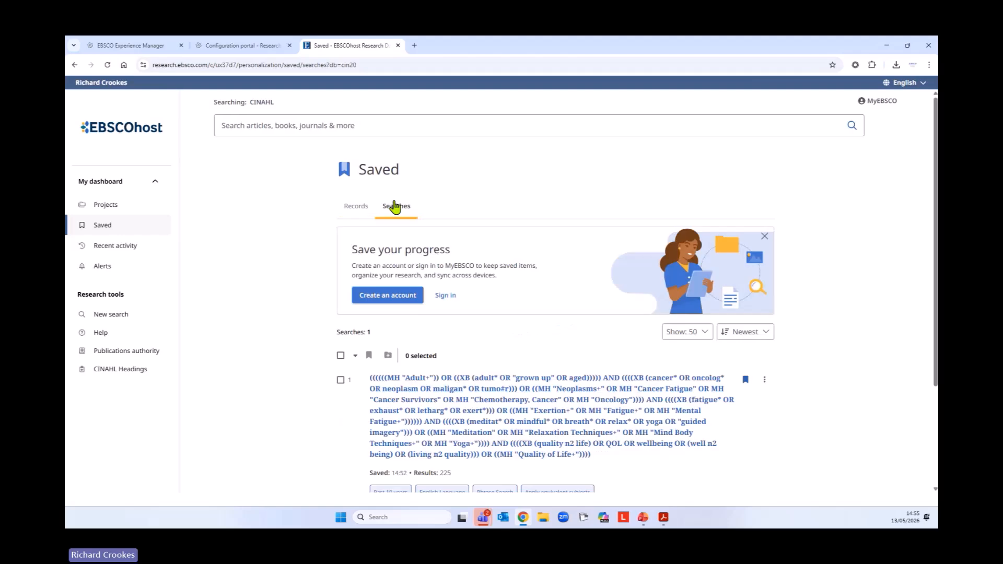
scroll(314, 376, "down", 2)
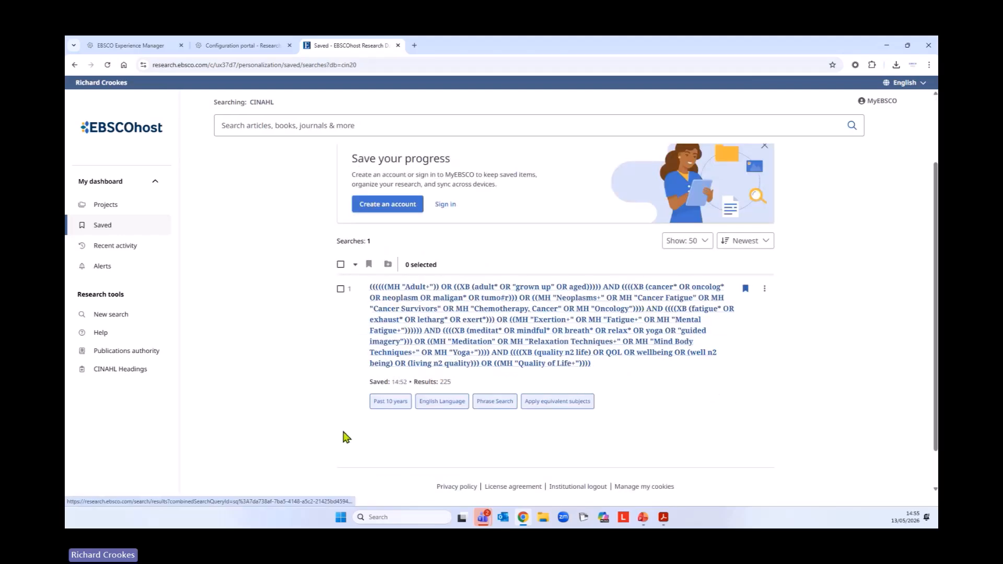
scroll(343, 436, "up", 2)
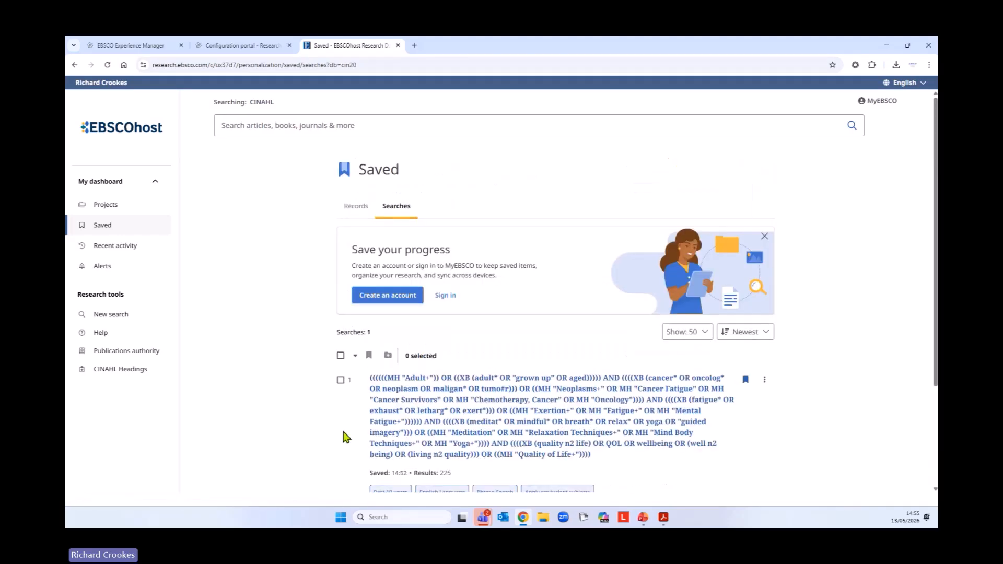
Return to the combined search's advanced results page and reverse the ID sort order of the search history.
right_click(89, 66)
left_click(139, 89)
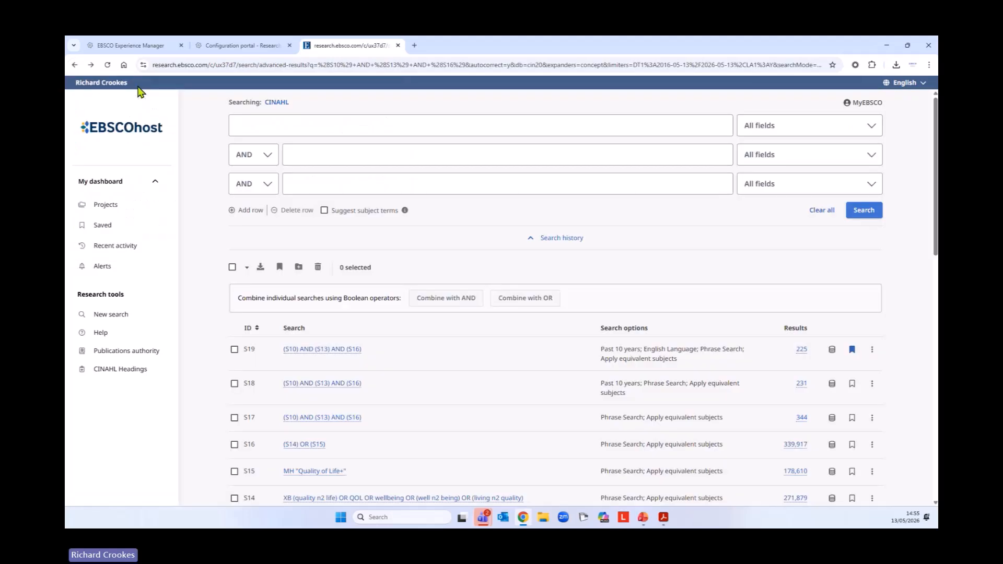
scroll(488, 363, "down", 2)
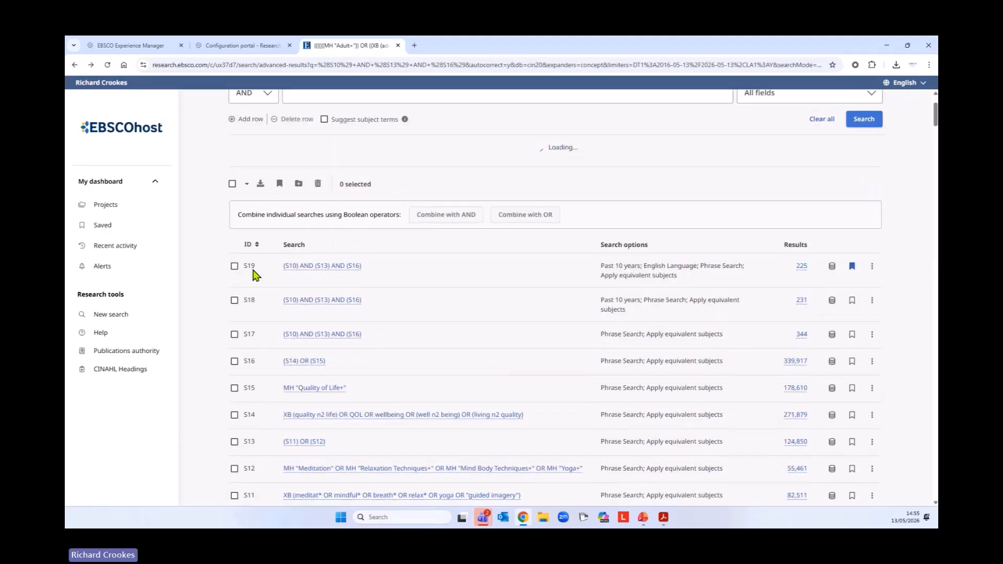
left_click(249, 244)
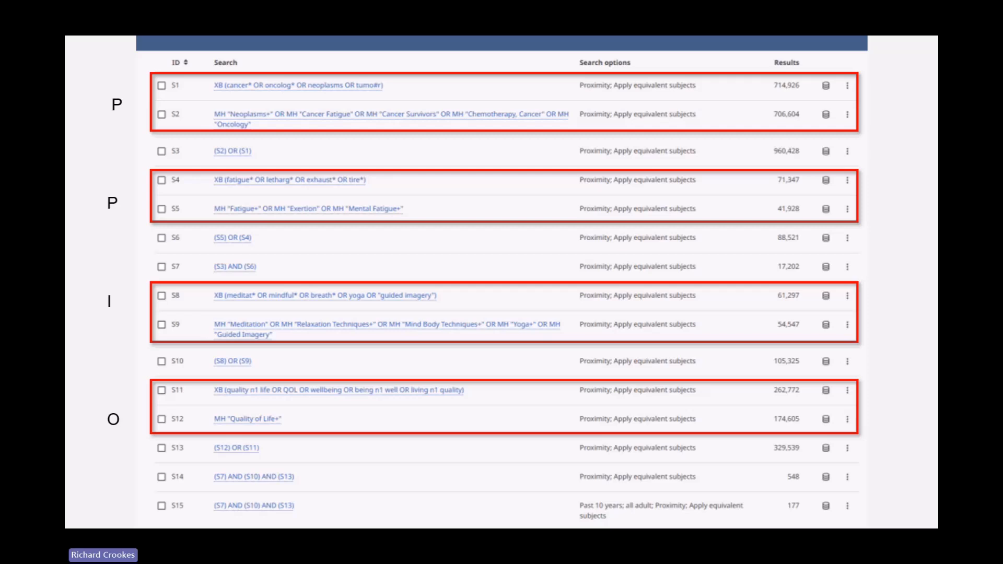
key("Right")
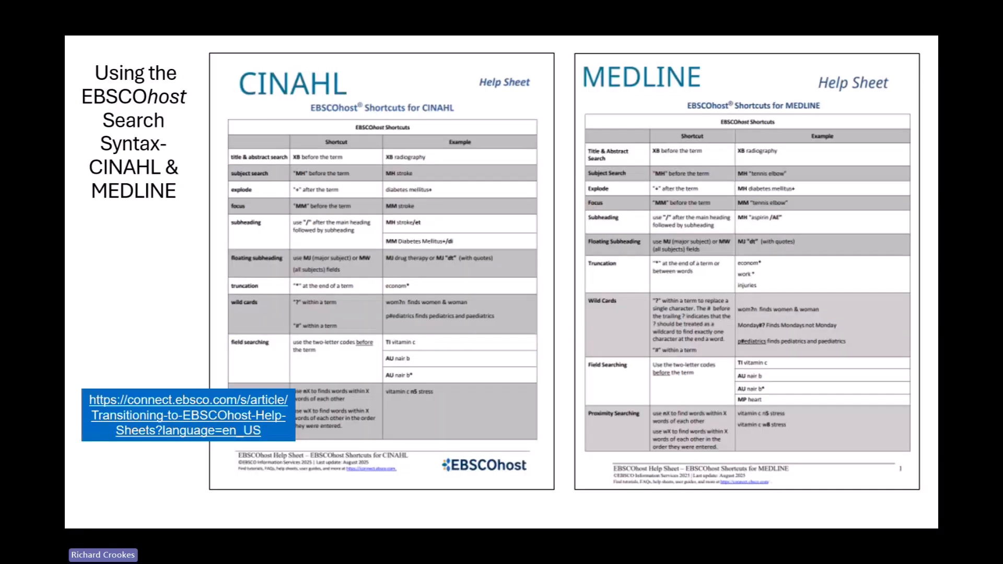